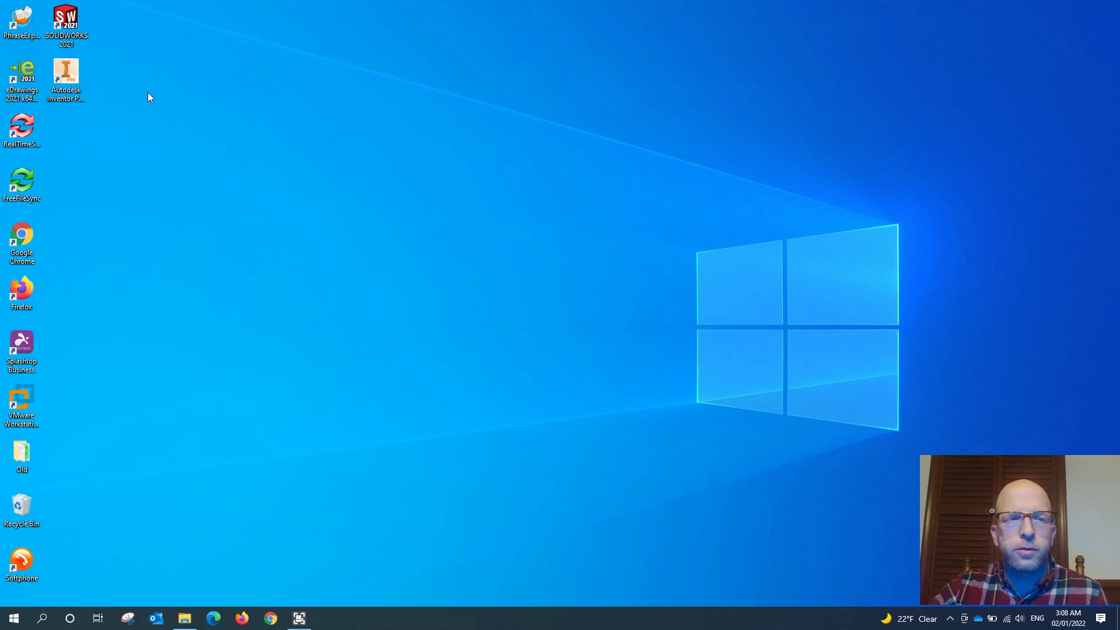
left_click(73, 76)
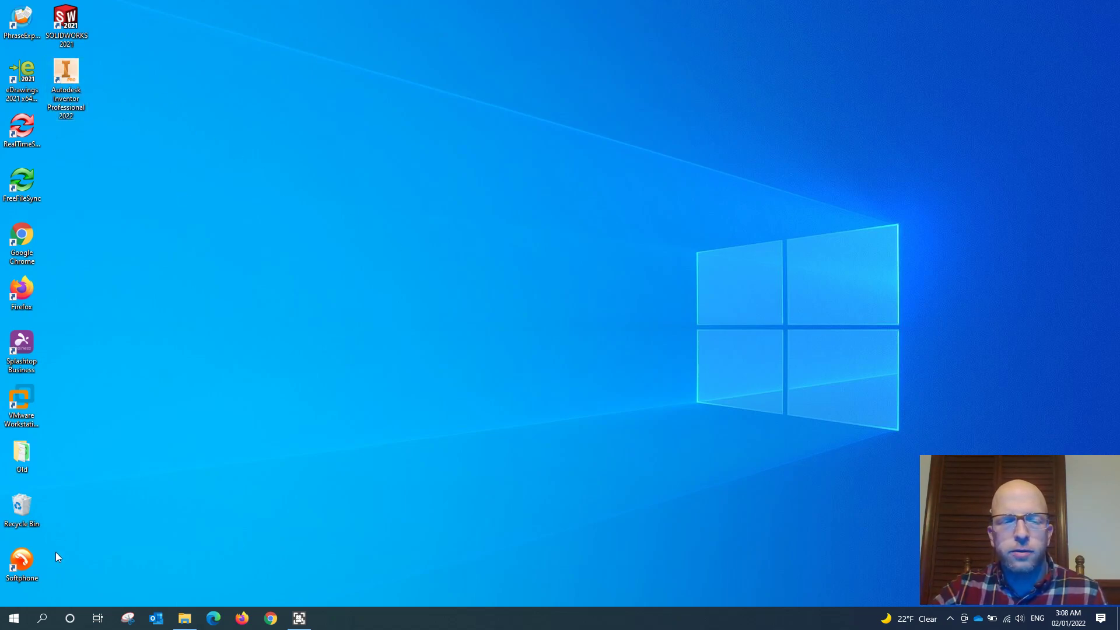
left_click(21, 620)
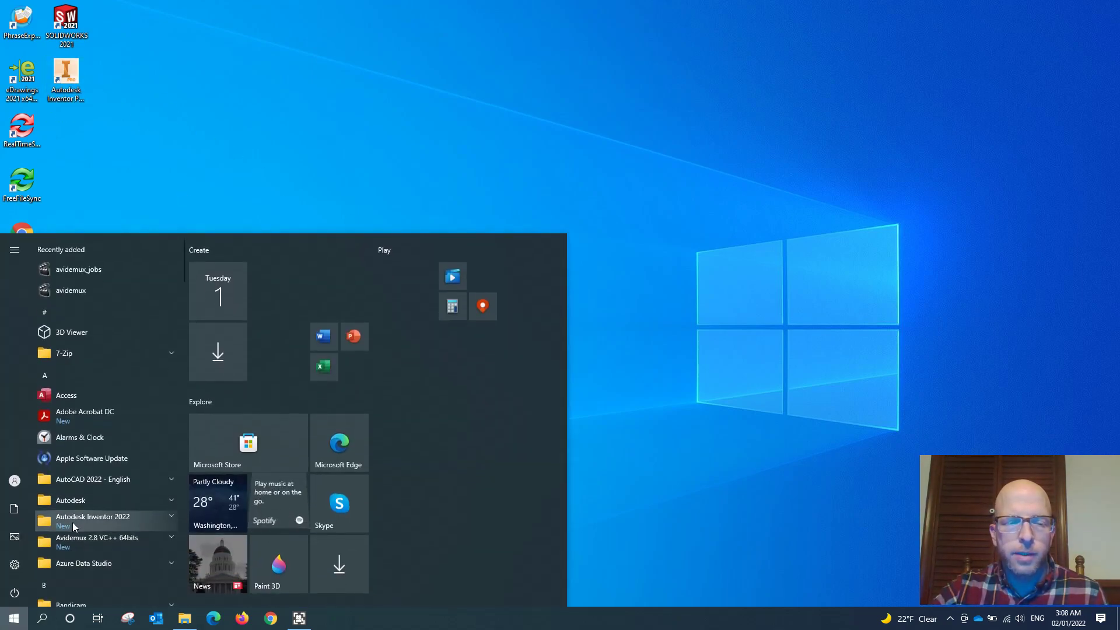
scroll(84, 493, "down", 2)
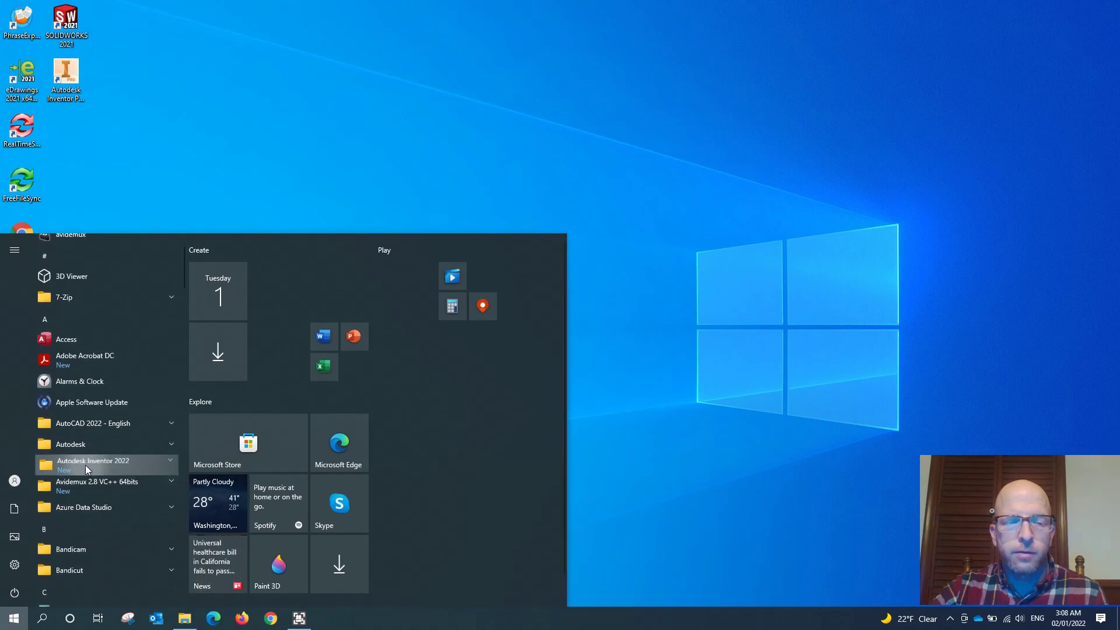
left_click(86, 464)
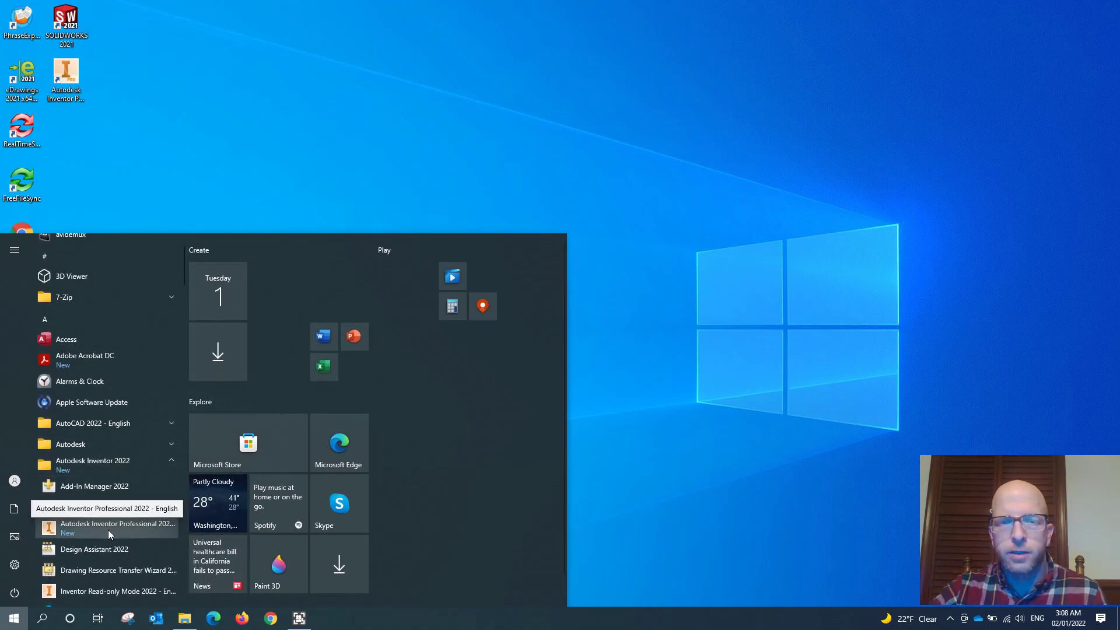
left_click(245, 187)
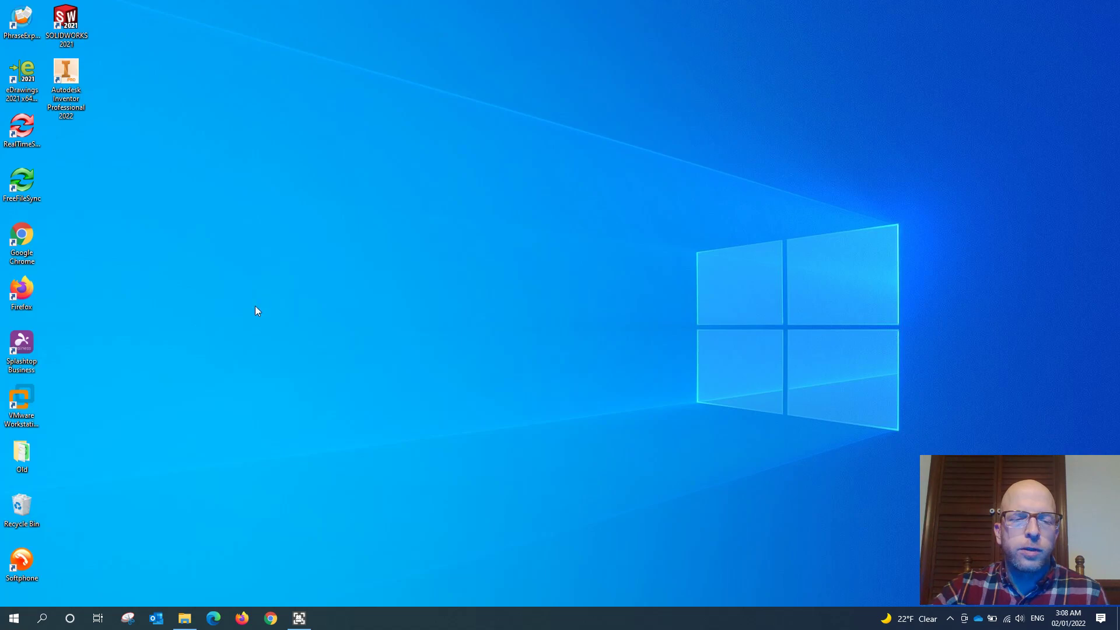
- Switch to File Explorer and open the Autodesk Inventor 2022 Adv Part Practice Files folder inside TDD 227
left_click(194, 616)
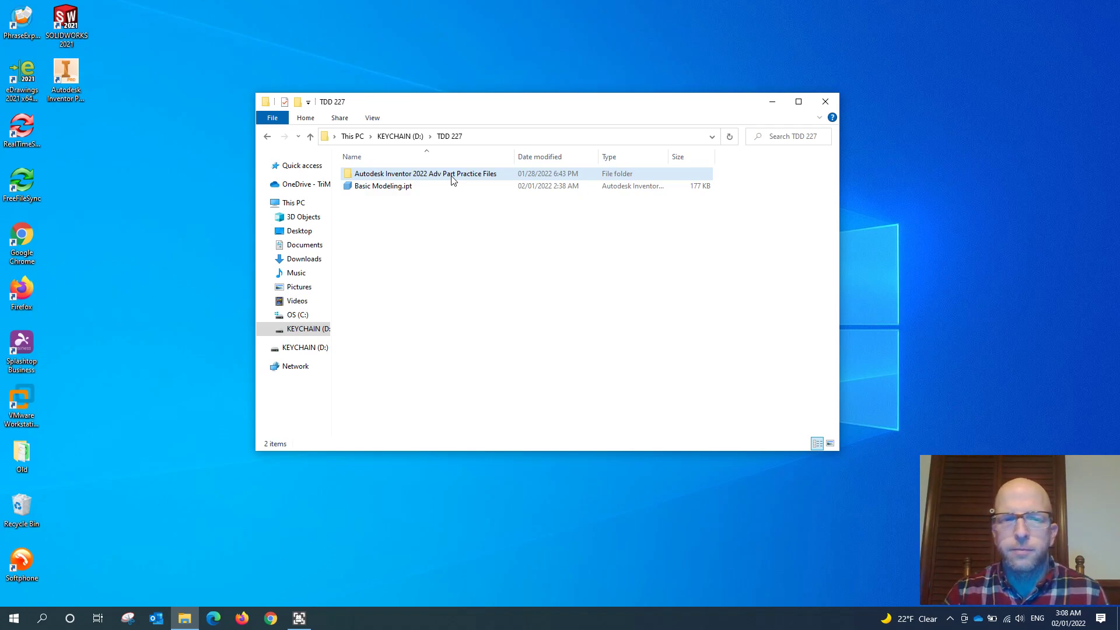
left_click(388, 190)
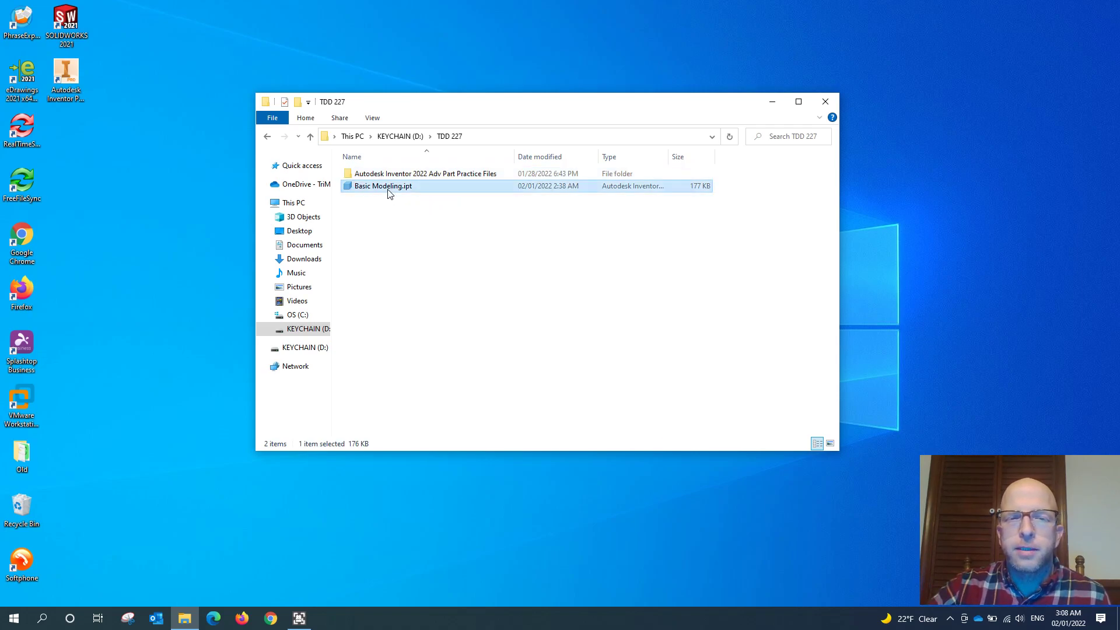
left_click(406, 232)
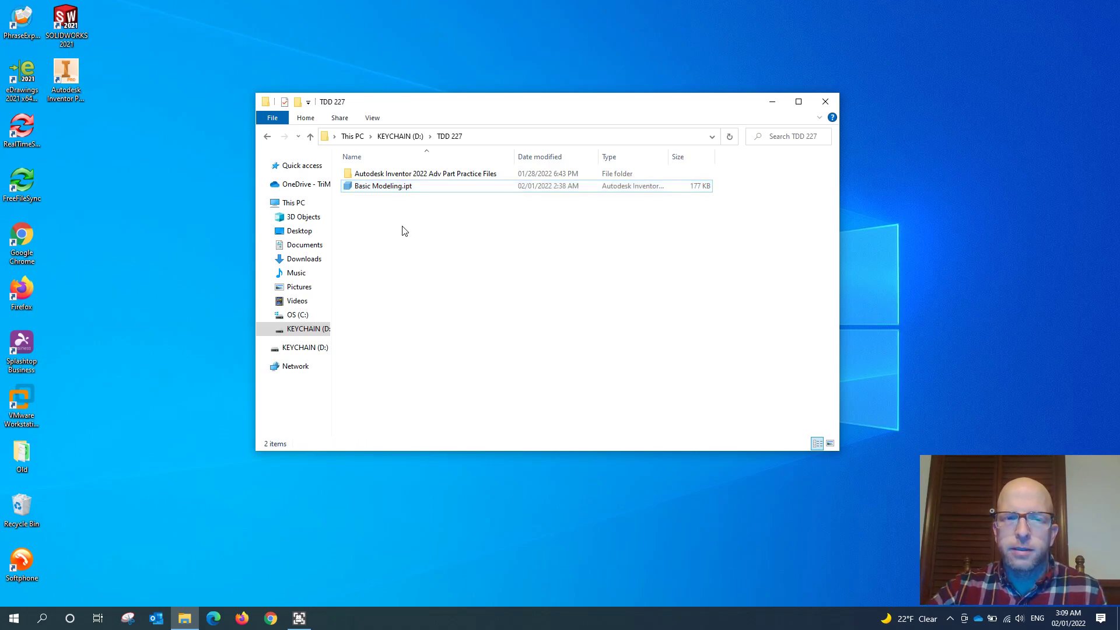
double_click(418, 178)
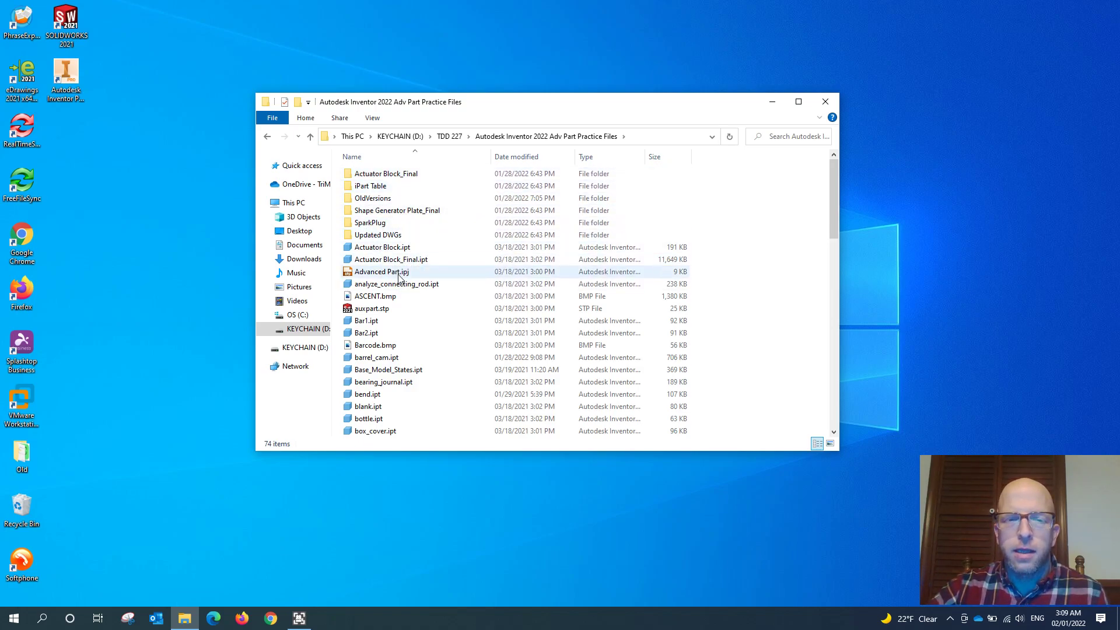
- Widen the Type column to read the file types, and open the Advanced Part.ipj project file in Inventor
scroll(397, 380, "down", 10)
scroll(397, 379, "down", 3)
scroll(403, 361, "up", 15)
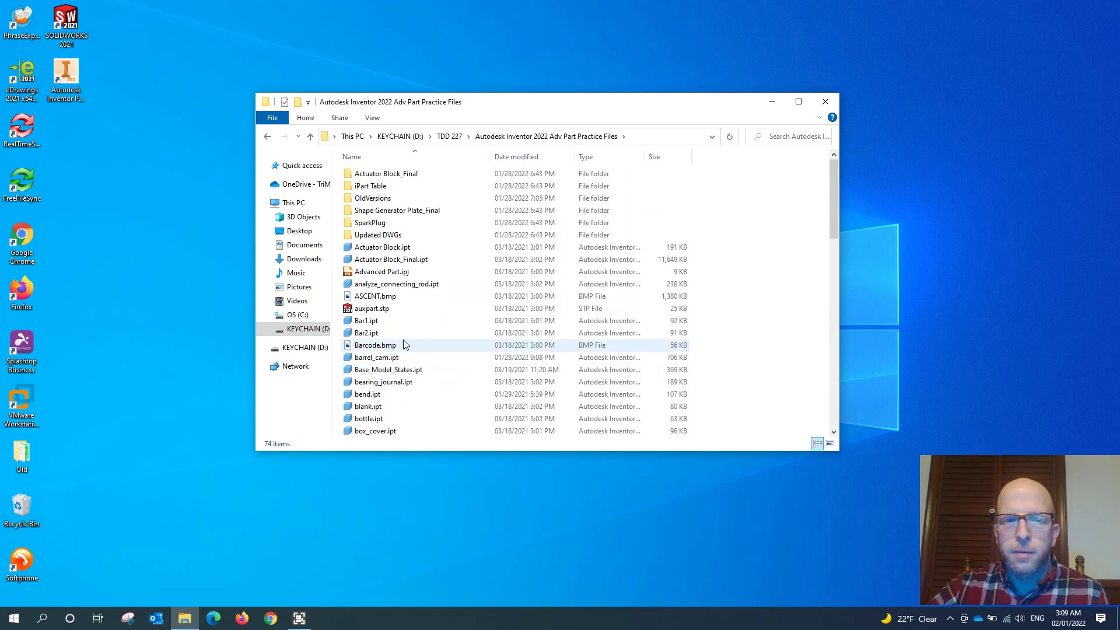
left_click(408, 274)
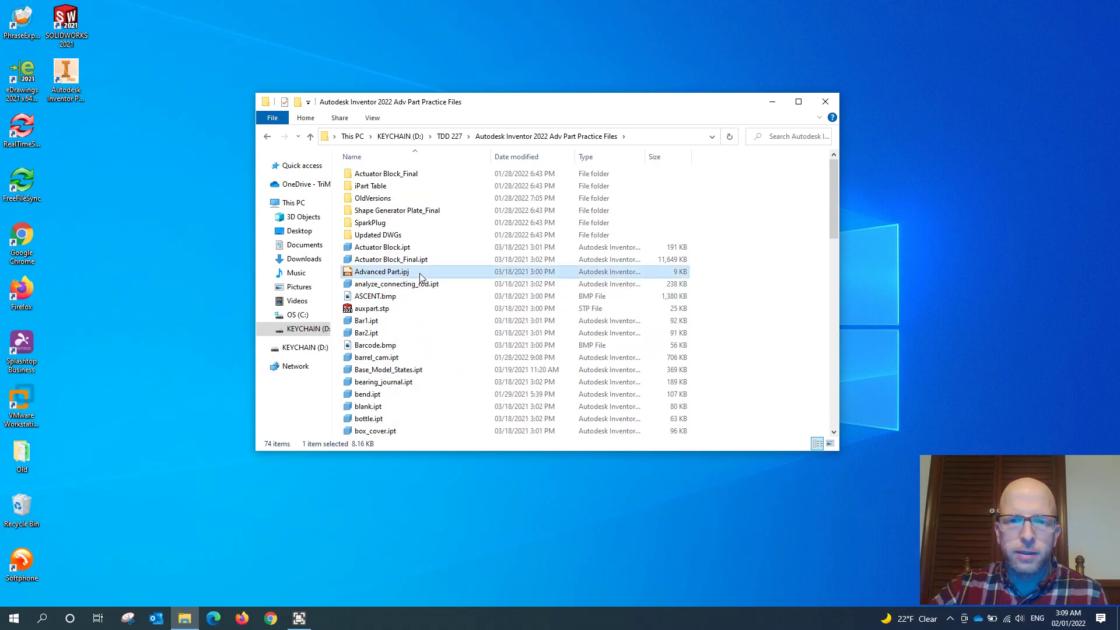
left_click_drag(645, 156, 692, 156)
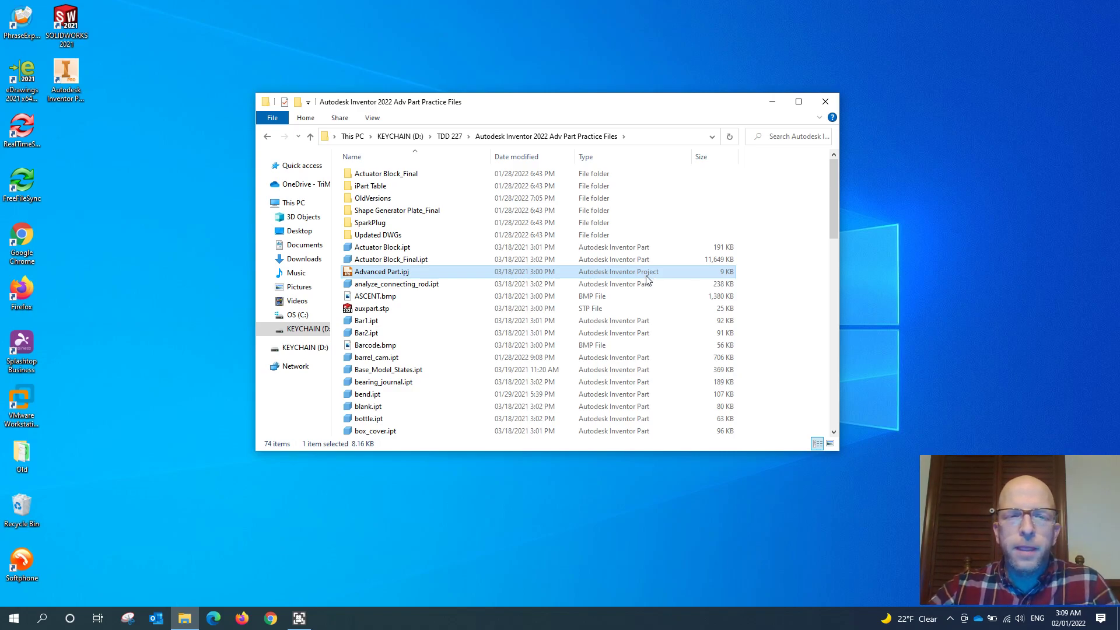
double_click(390, 273)
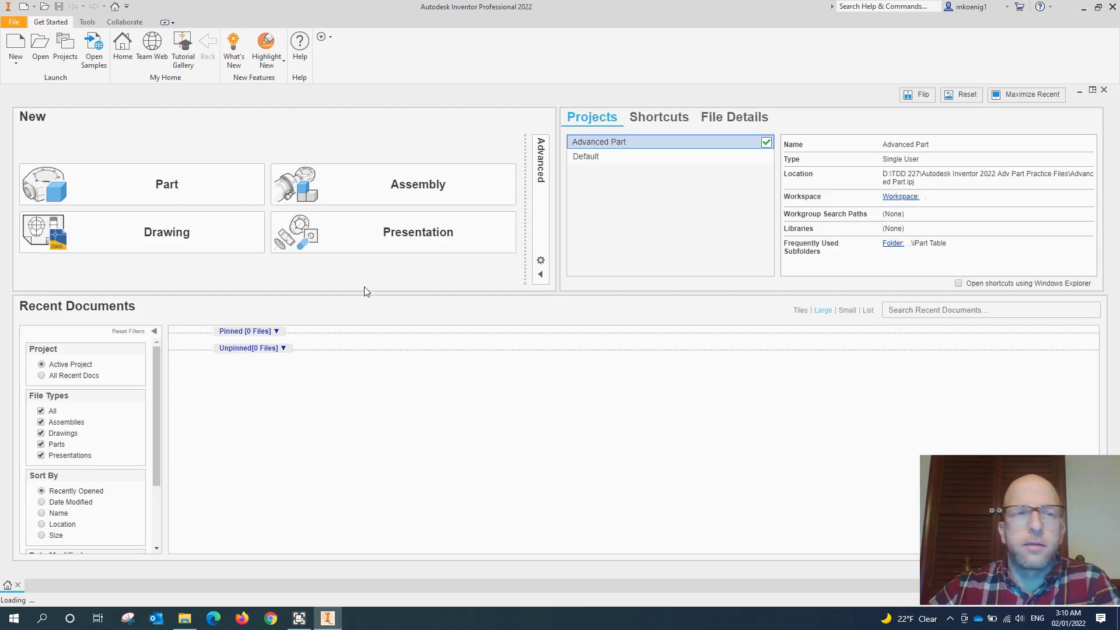
- Begin a new file, look through the English and Metric templates, and select Standard.ipt from the en-US templates
left_click(16, 44)
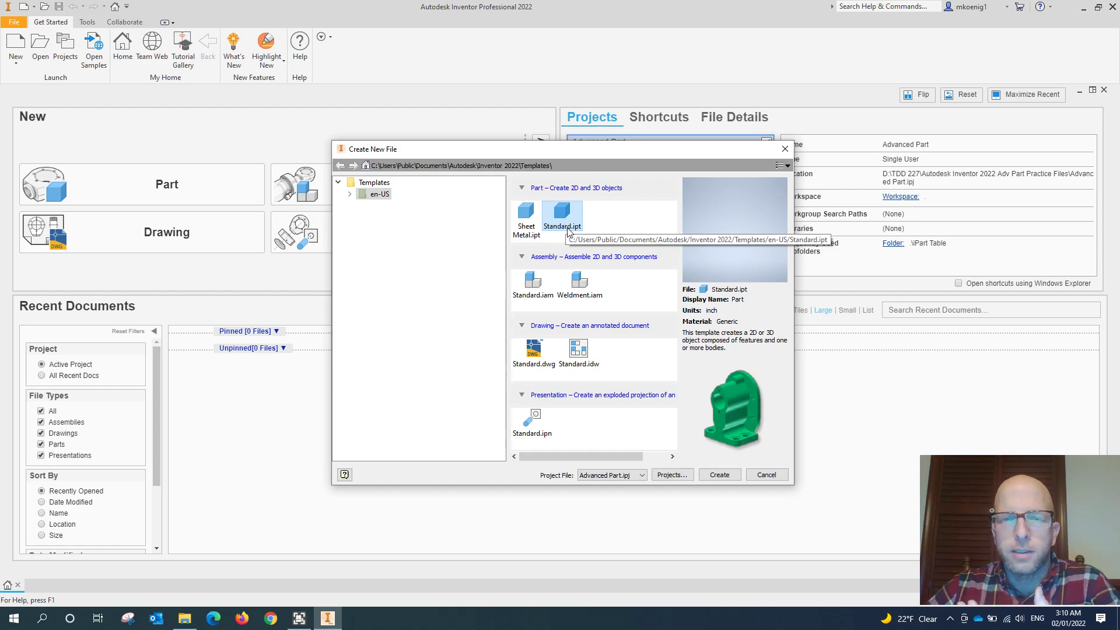
left_click(350, 194)
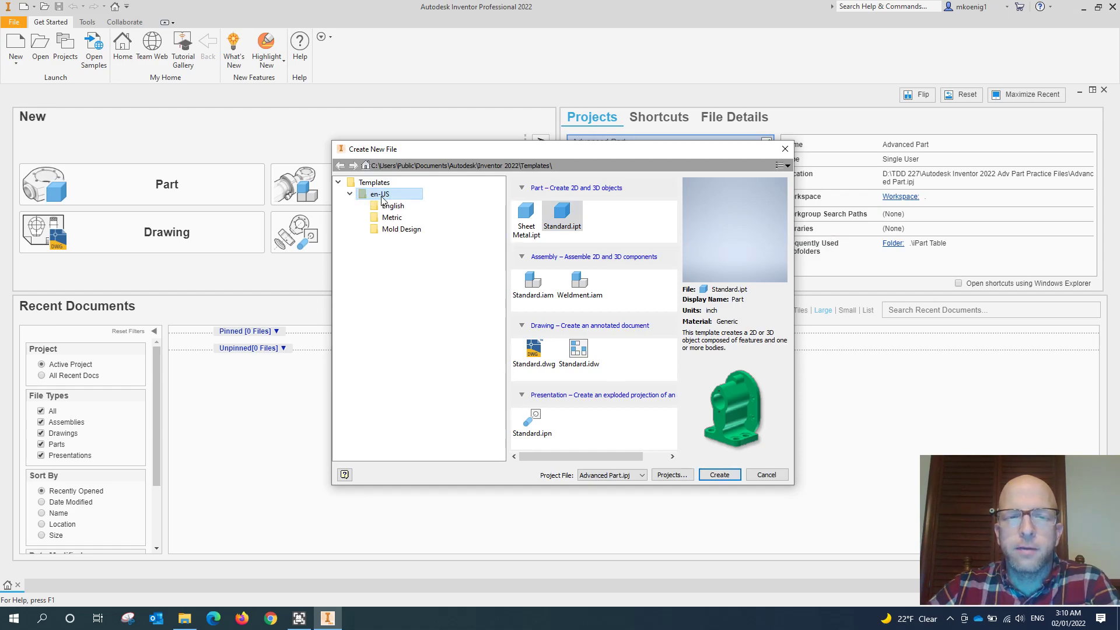
left_click(399, 209)
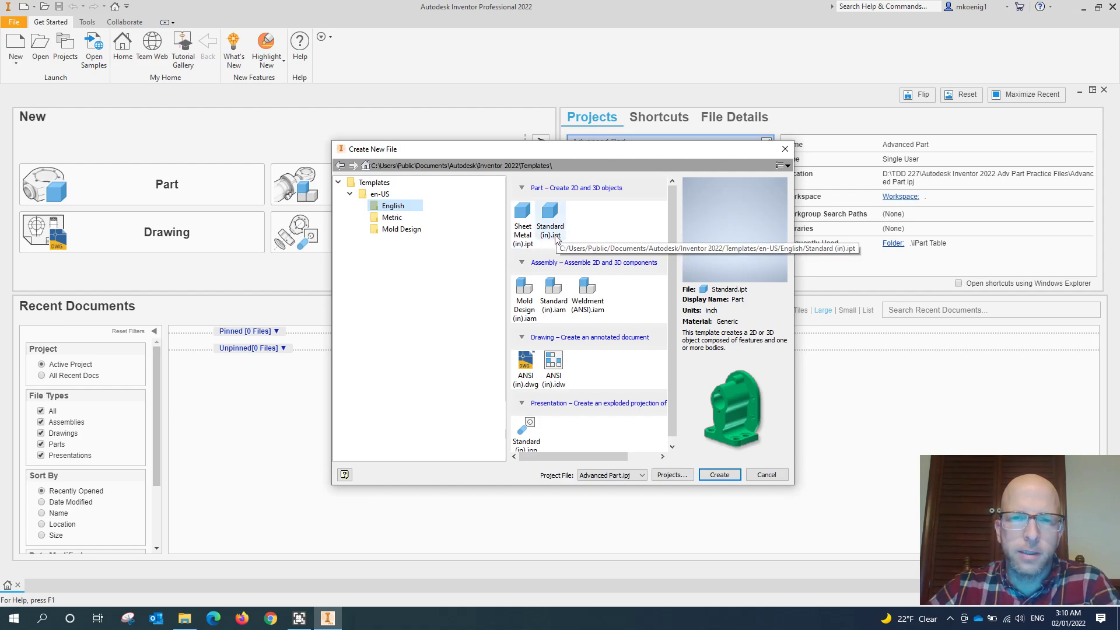
left_click(401, 219)
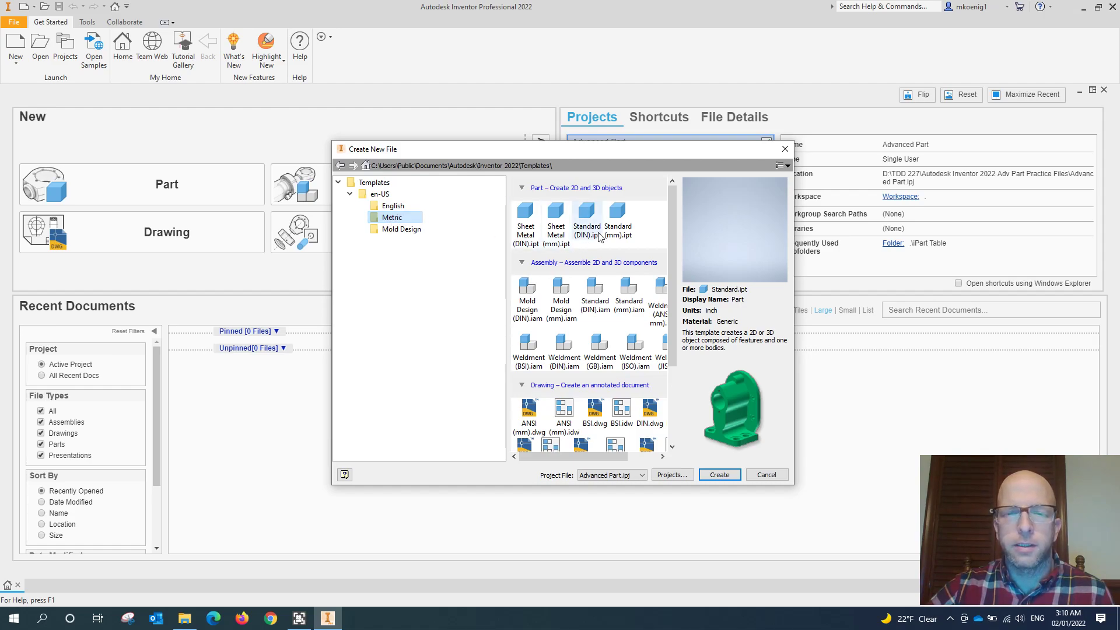
left_click(619, 217)
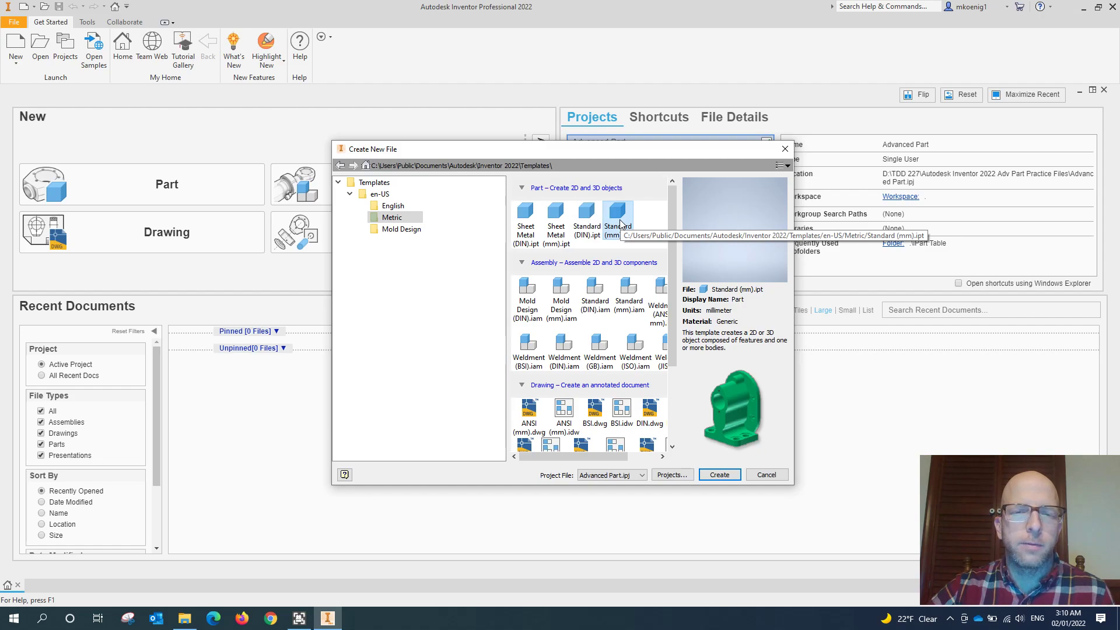
left_click(391, 208)
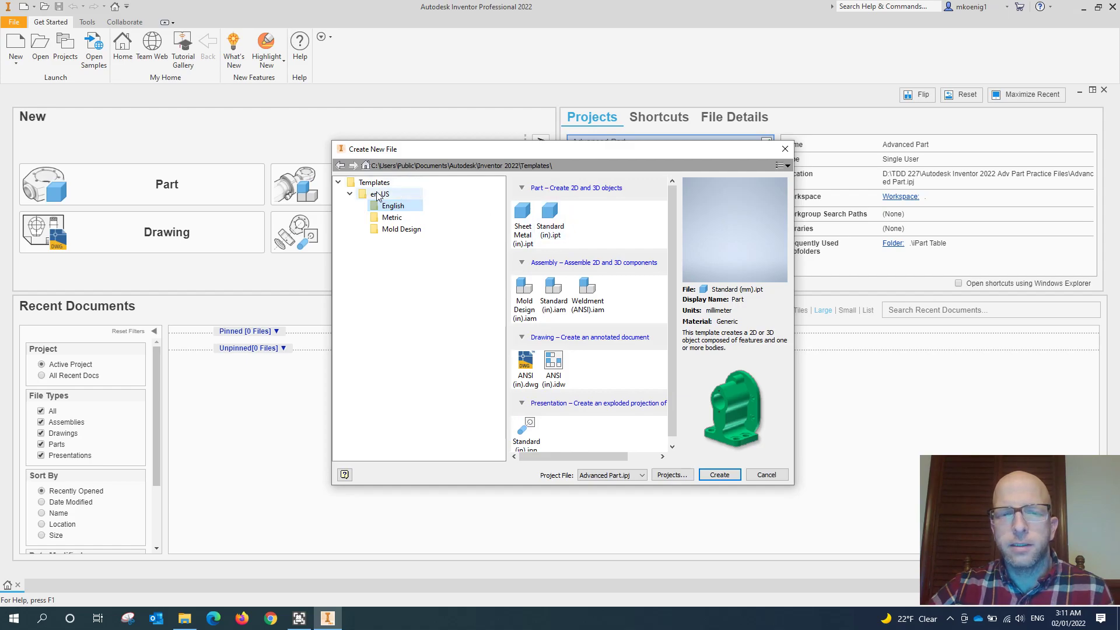
left_click(377, 195)
left_click(563, 219)
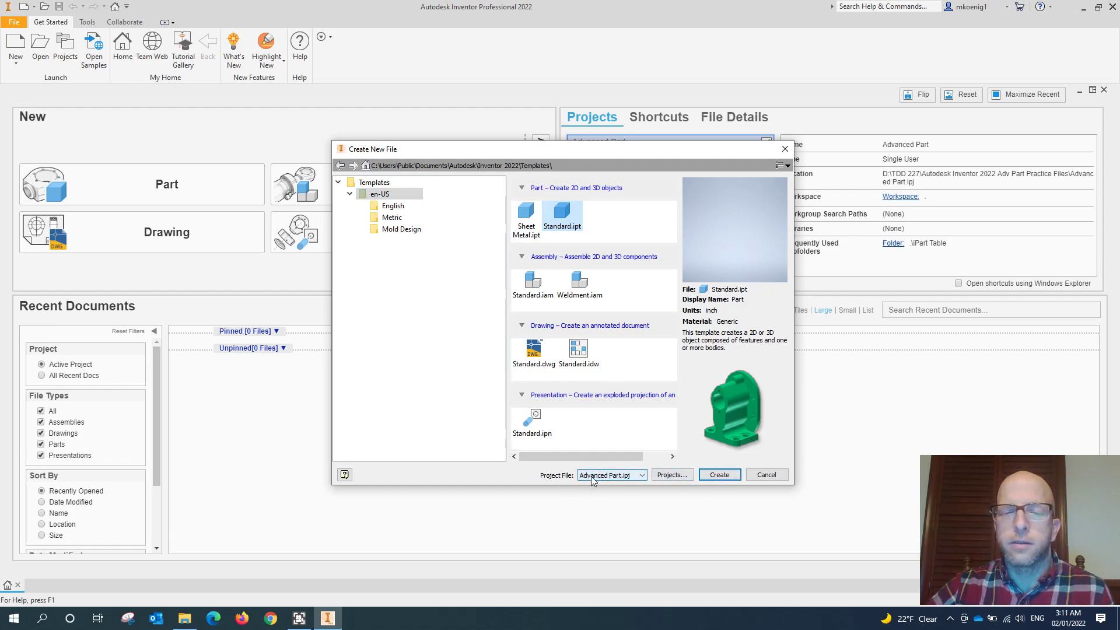
- Check the available project files and open the Projects manager to review the Advanced Part project
left_click(636, 477)
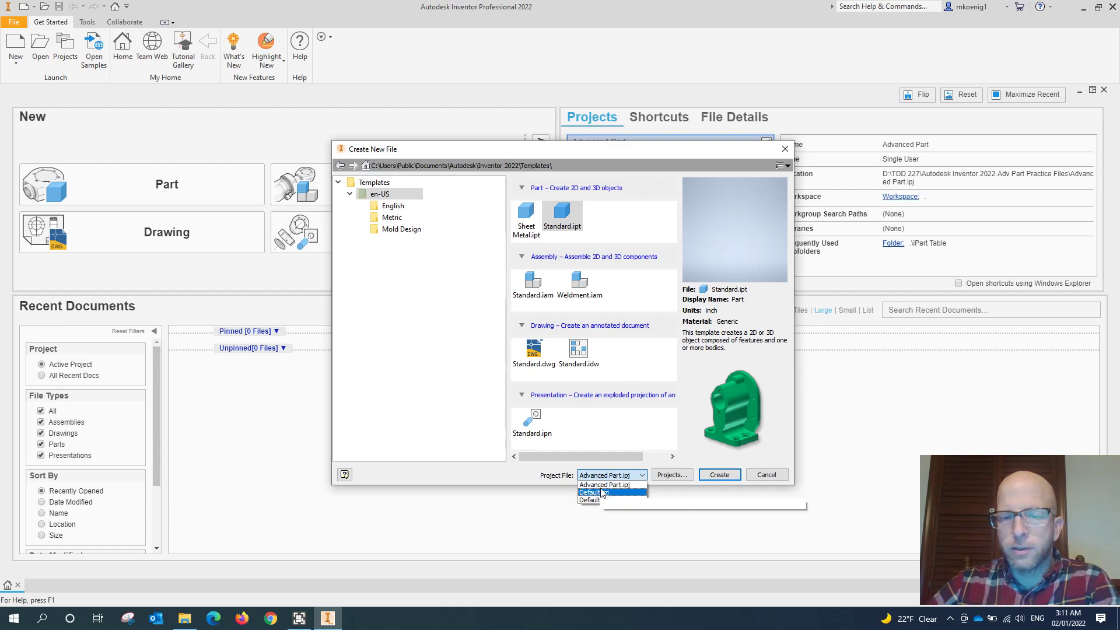
left_click(670, 477)
left_click(669, 476)
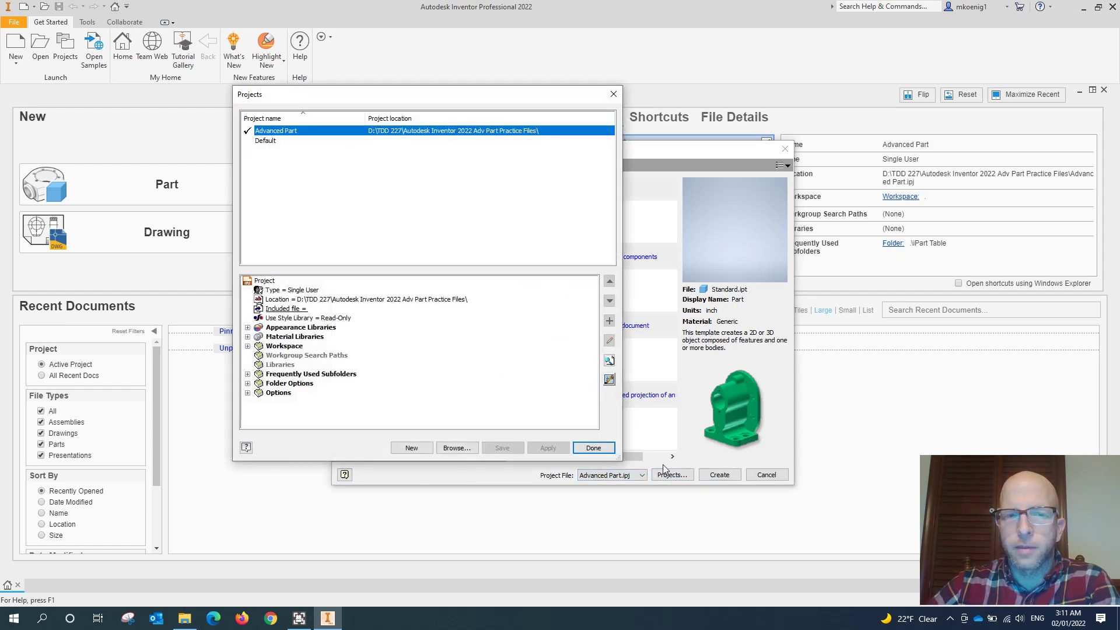
double_click(269, 142)
left_click(270, 132)
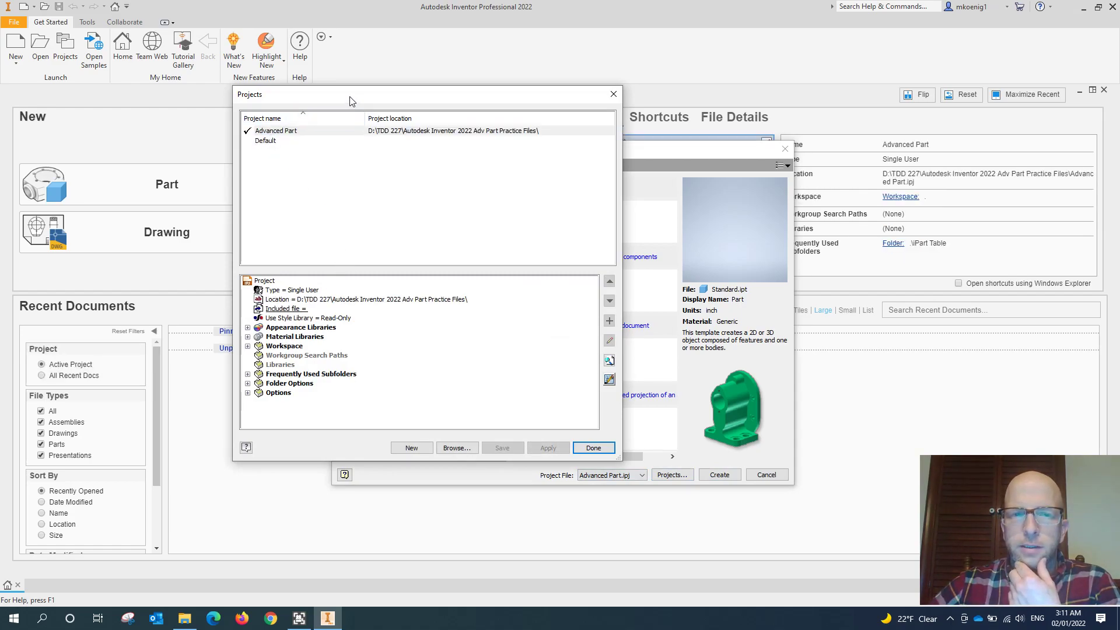
left_click_drag(351, 98, 382, 102)
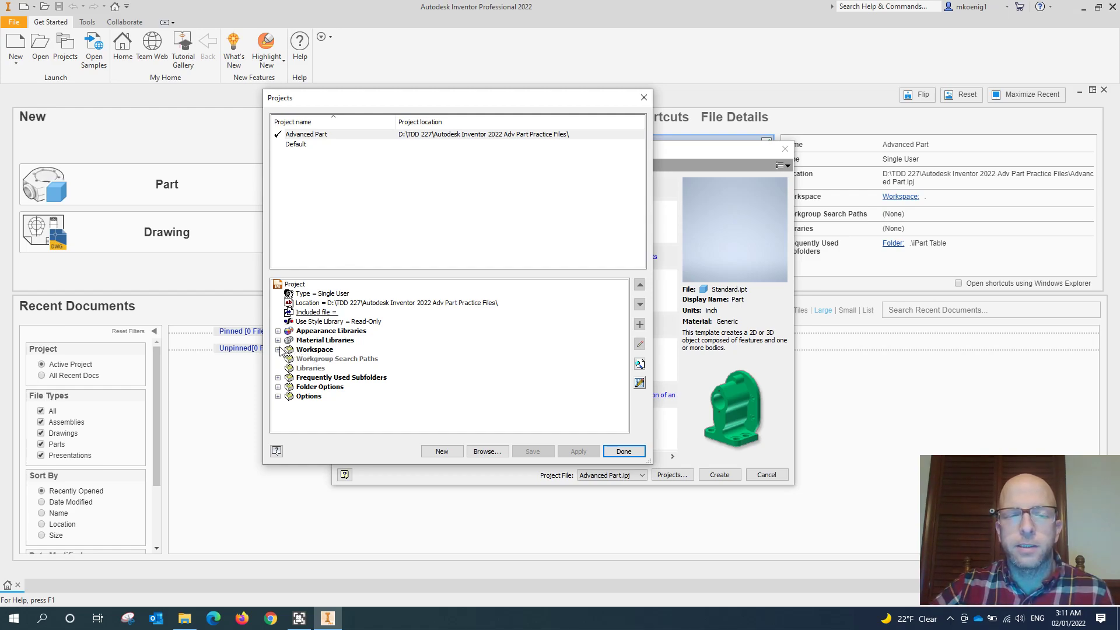
- Inspect the Advanced Part project's workspace path by opening it for editing, and close the Projects manager
left_click(320, 351)
left_click(278, 350)
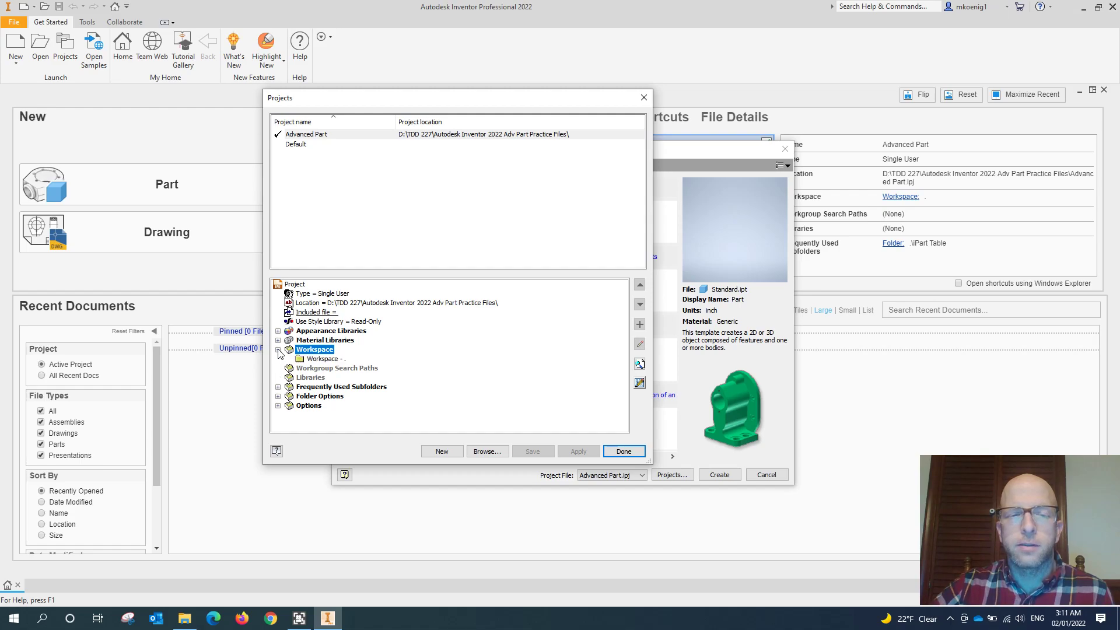
left_click(321, 360)
right_click(320, 360)
left_click(344, 367)
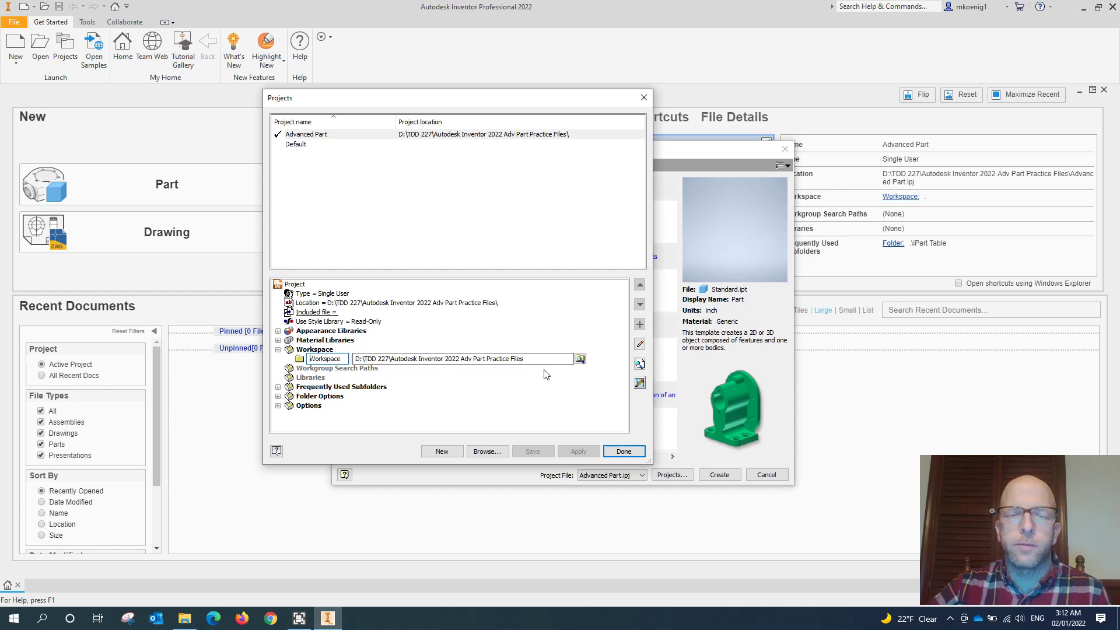
left_click(624, 451)
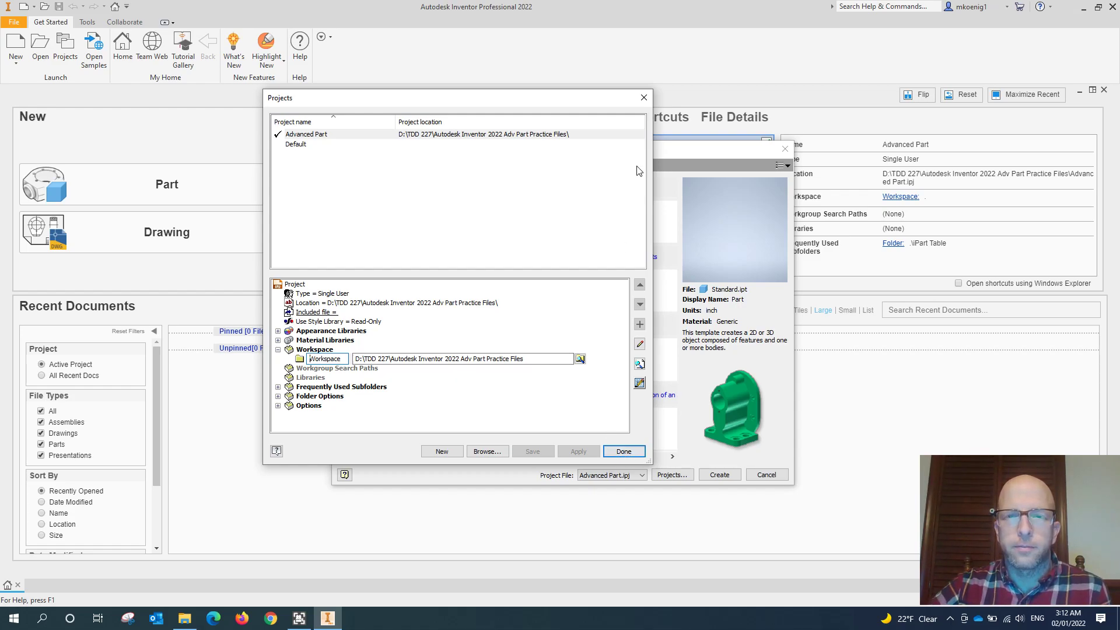
- Create the new part from the Standard.ipt template and show it in the home view
left_click(716, 475)
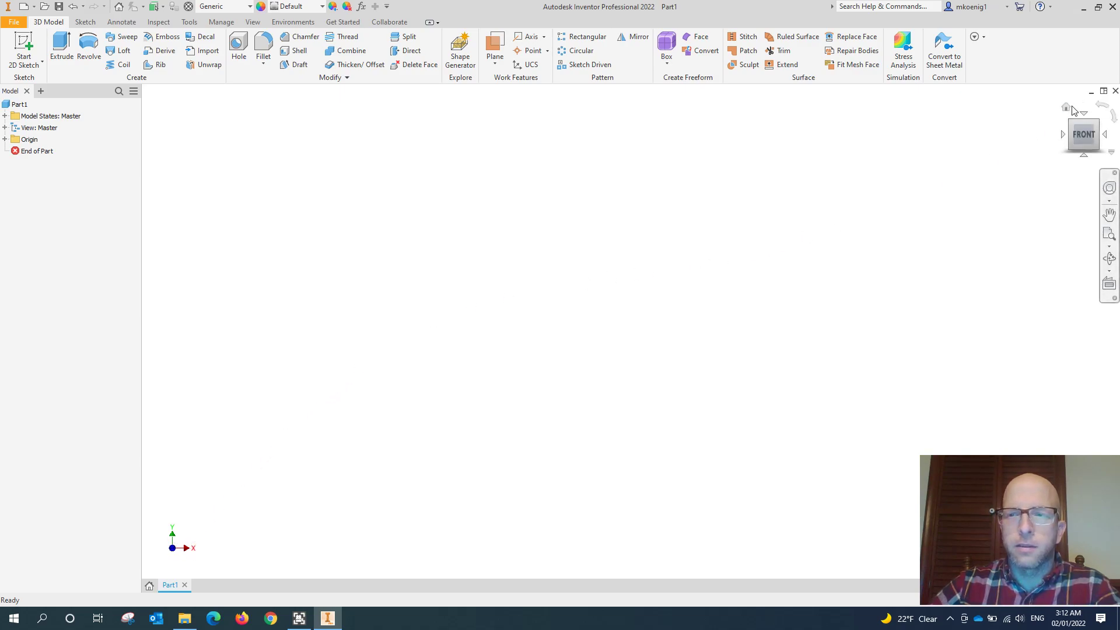
left_click(1067, 108)
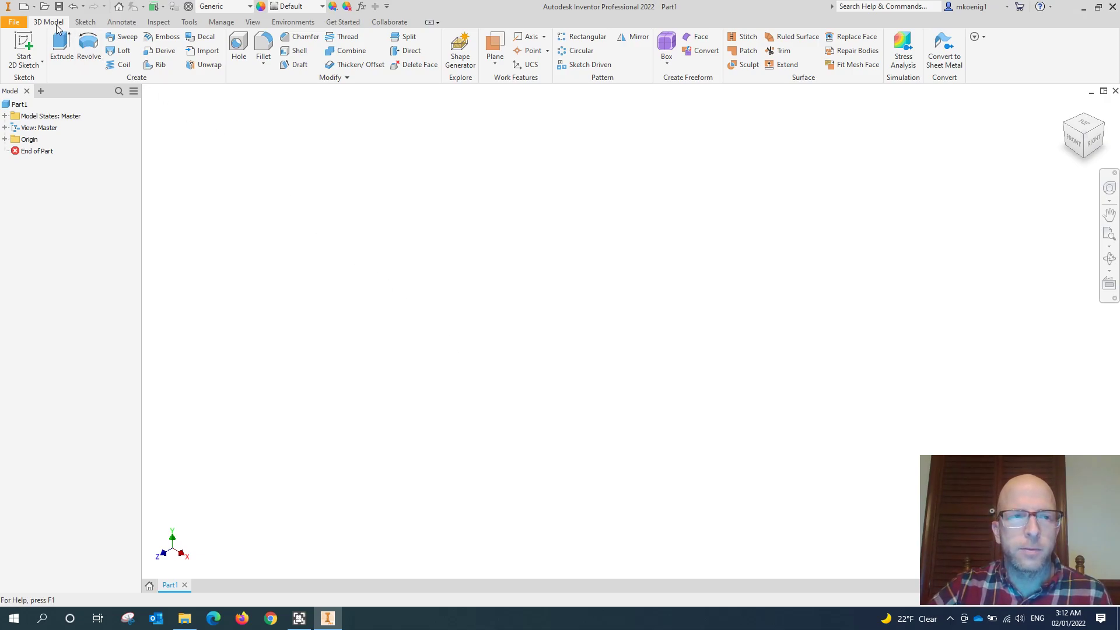
- Open Basic Modeling.ipt from the TDD 227 folder, continuing from its current location outside the active project's search path
key("ctrl+o")
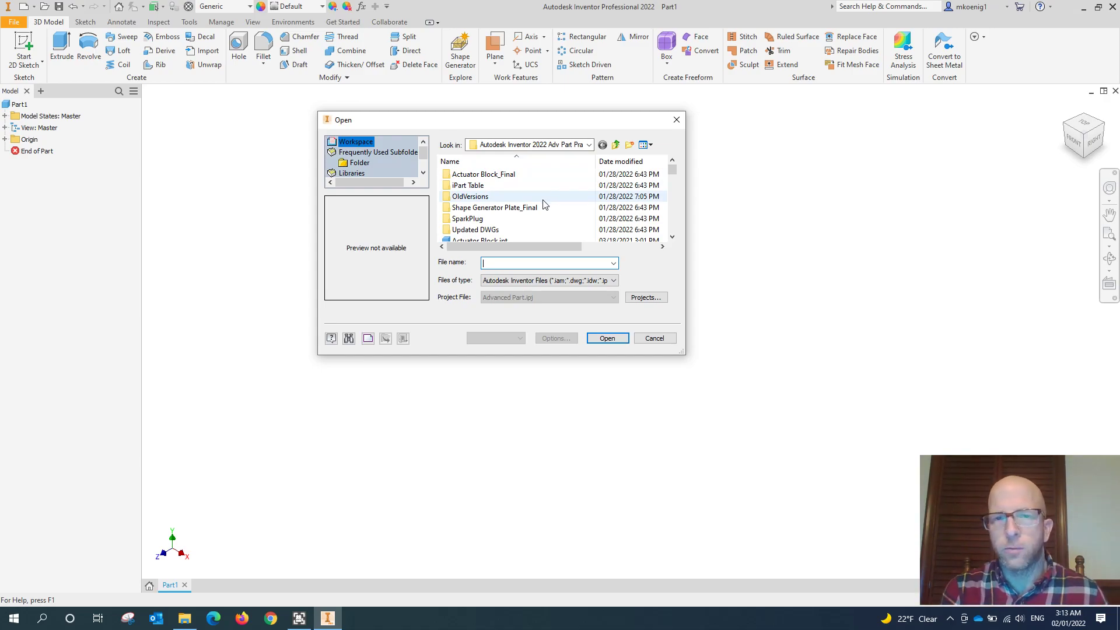
scroll(543, 203, "down", 3)
scroll(541, 199, "up", 2)
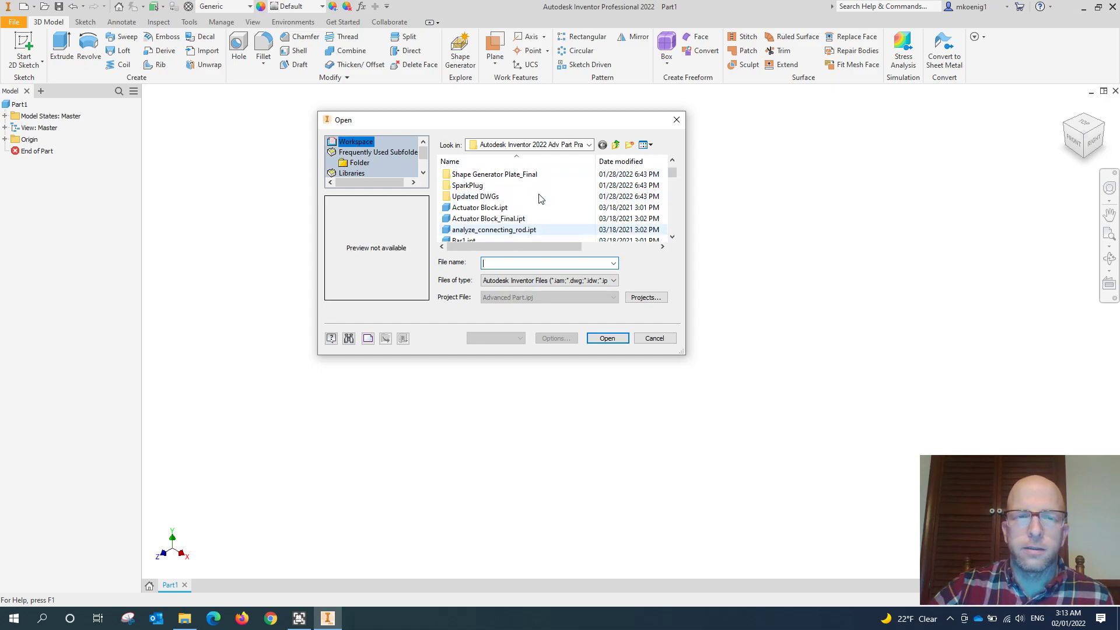
scroll(541, 199, "up", 1)
left_click(589, 145)
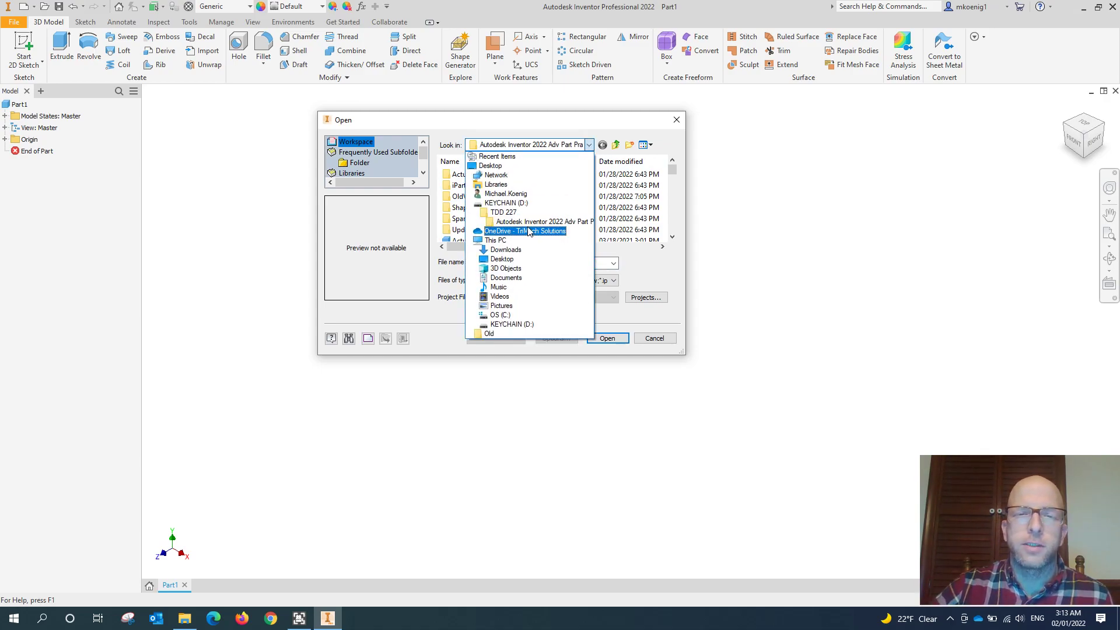
left_click(504, 212)
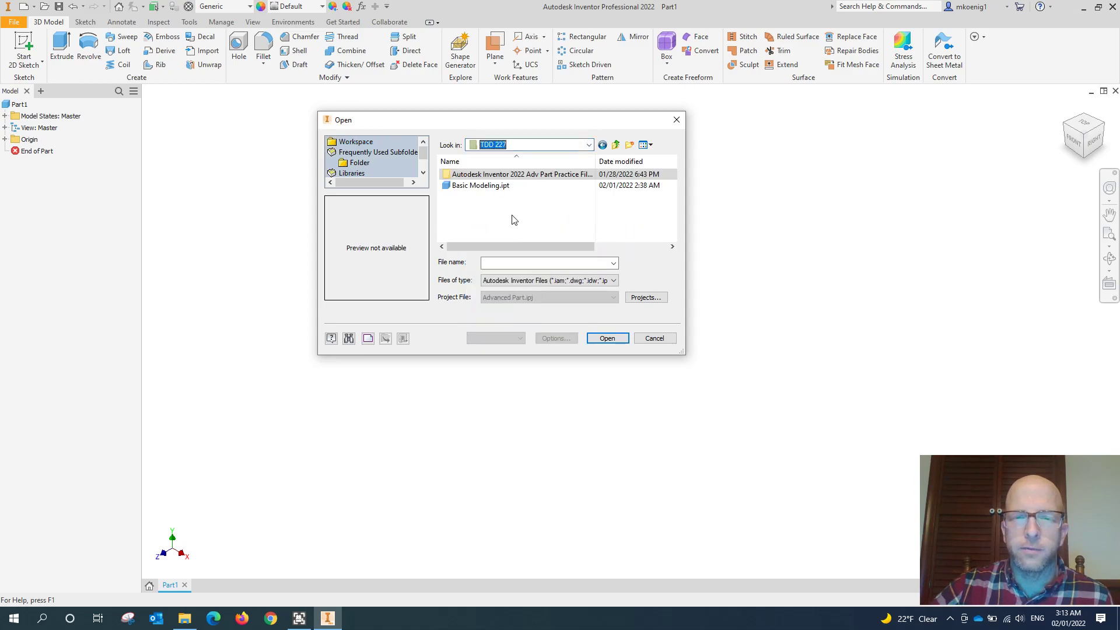
left_click(493, 188)
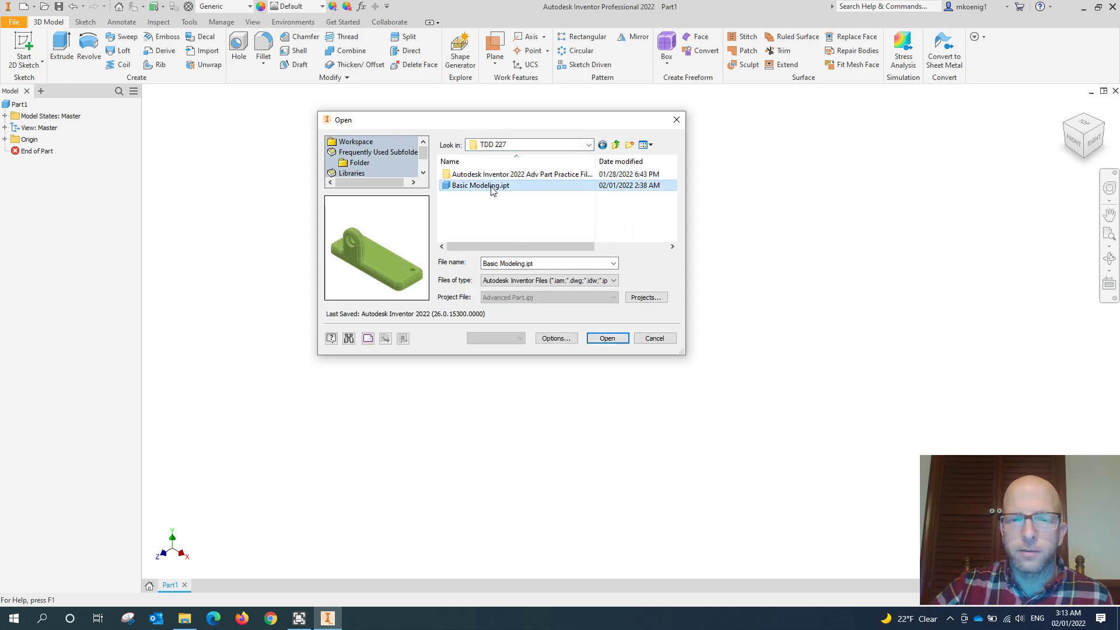
left_click(607, 337)
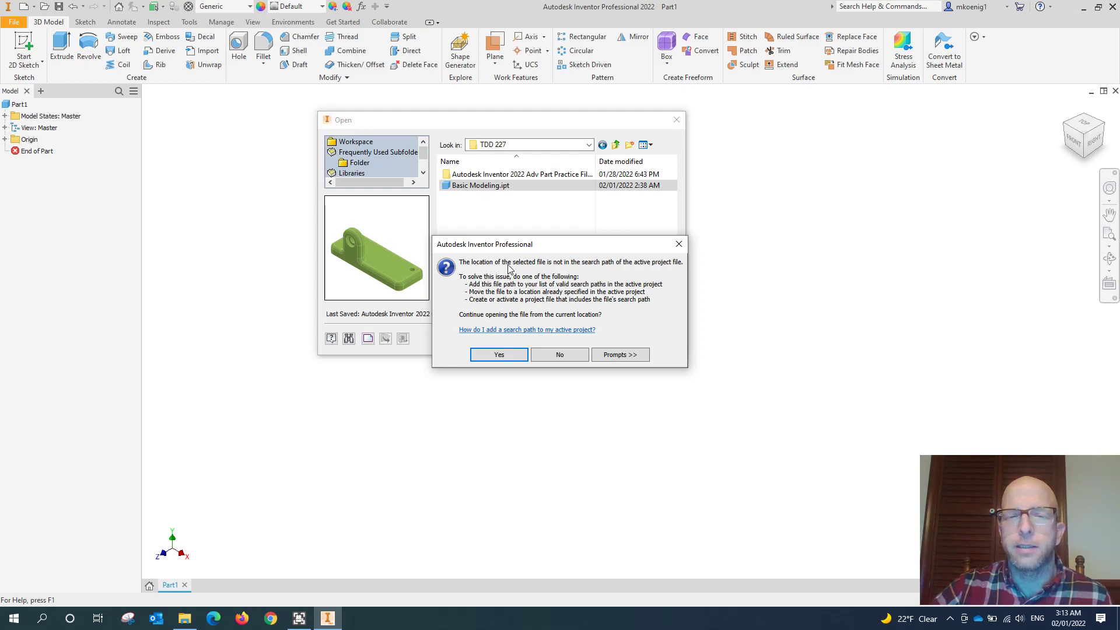
left_click_drag(585, 249, 528, 325)
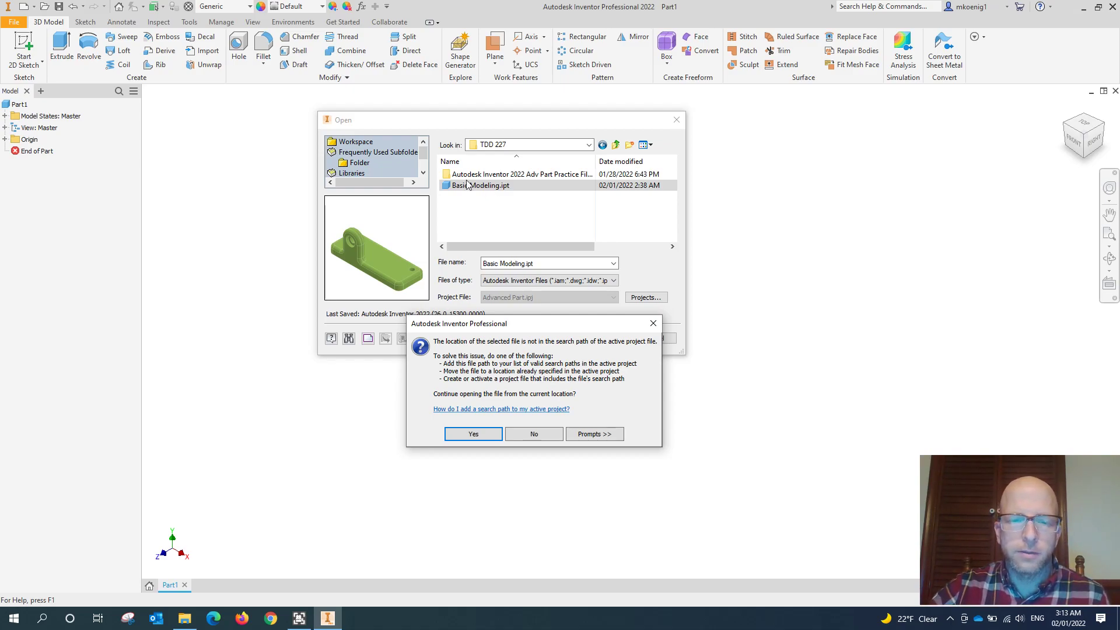
left_click(473, 434)
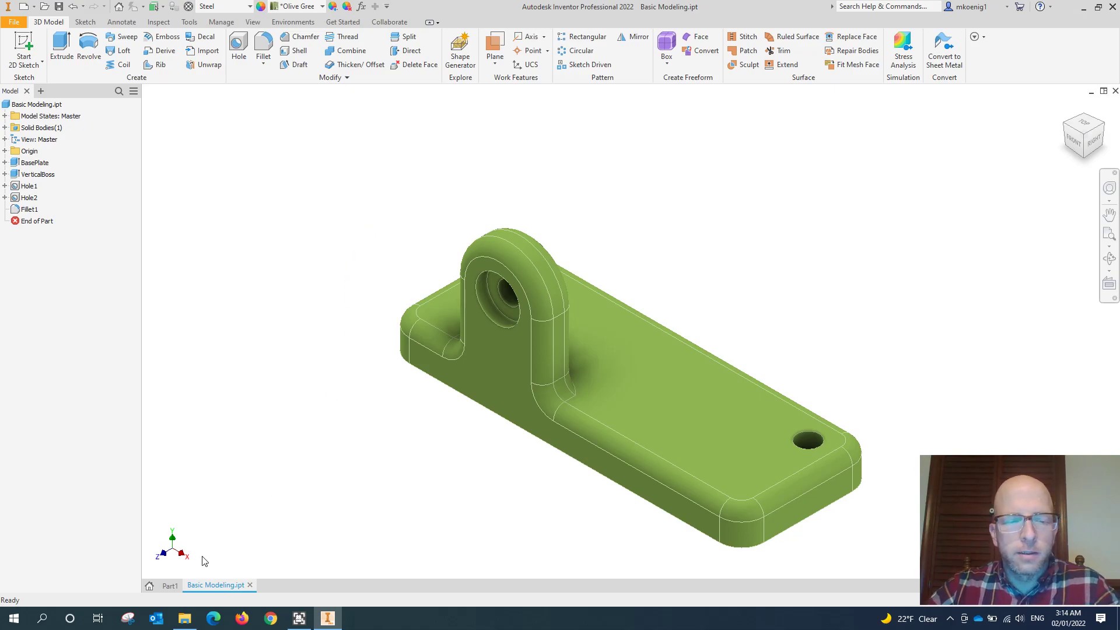
- Switch to the empty Part1 document and back to Basic Modeling.ipt to view the finished part
left_click(170, 586)
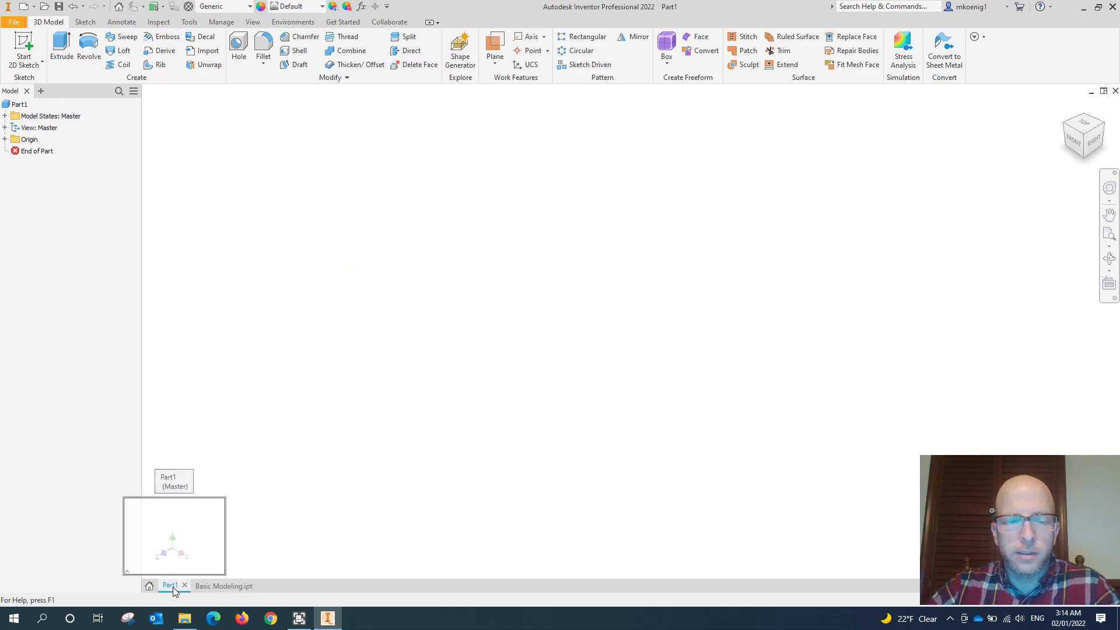
left_click(214, 586)
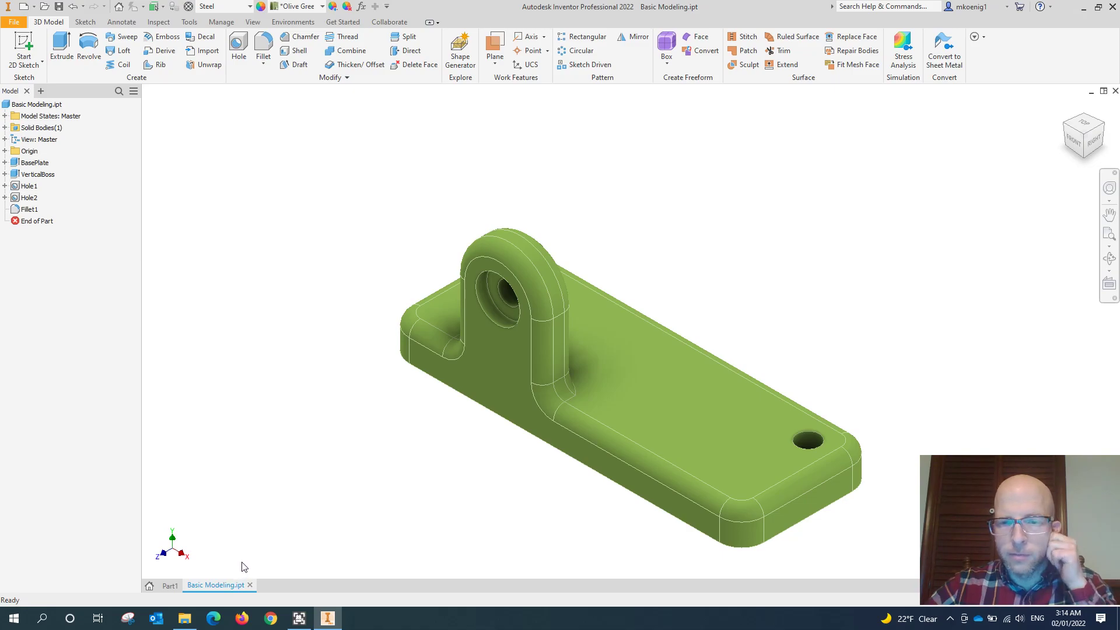
middle_click_drag(328, 425, 316, 352)
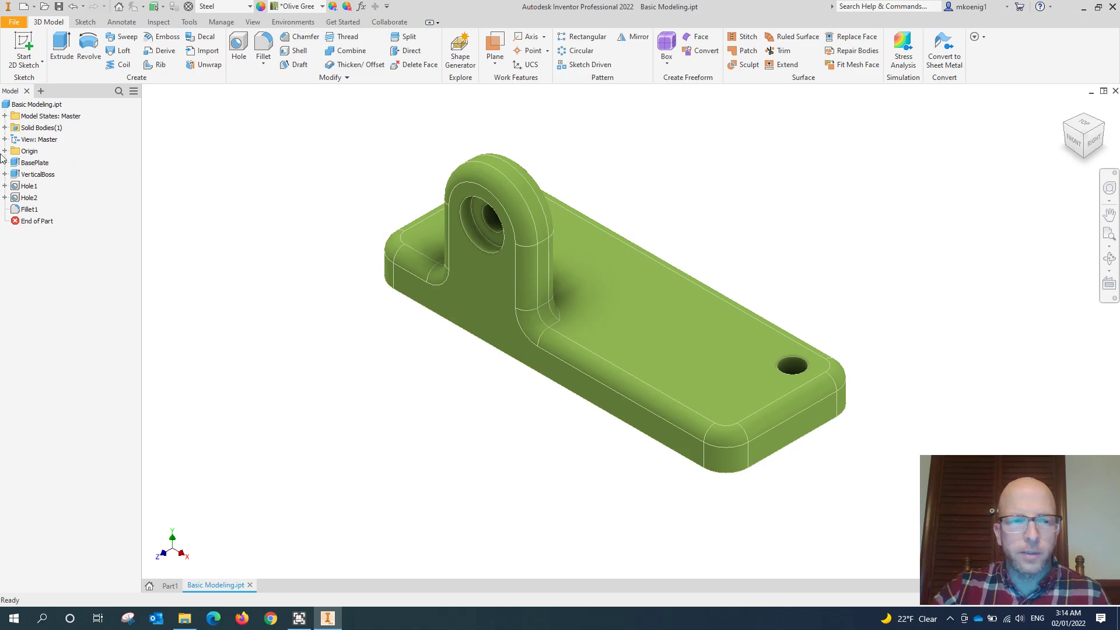
- Examine the BasePlate feature and its underlying sketch in the model tree, checking the editing options available for each
left_click(35, 162)
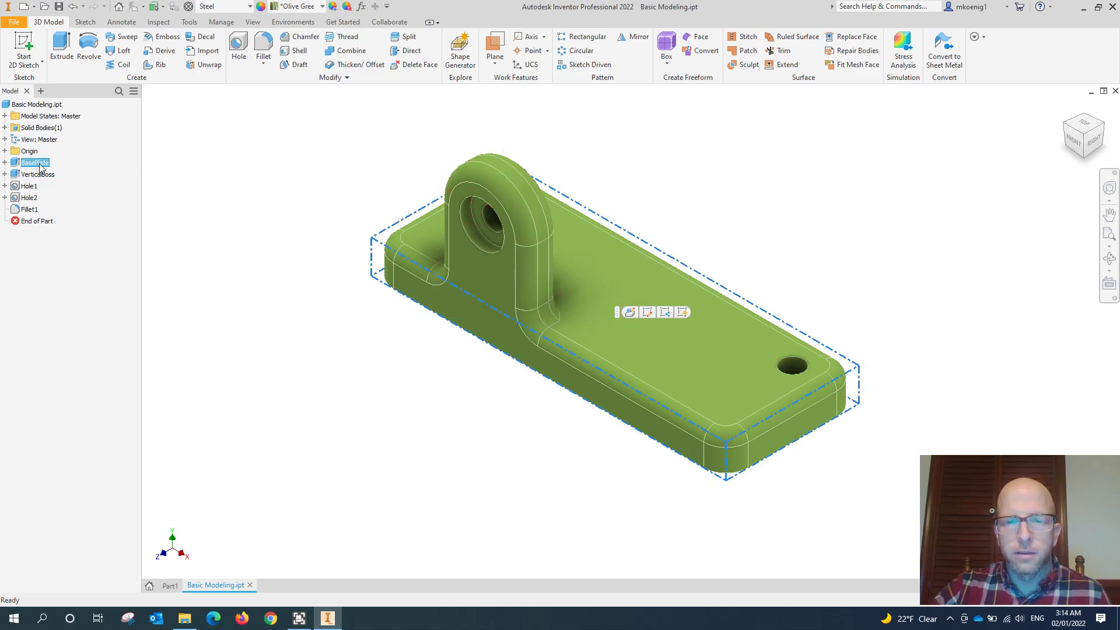
left_click(5, 163)
left_click(41, 174)
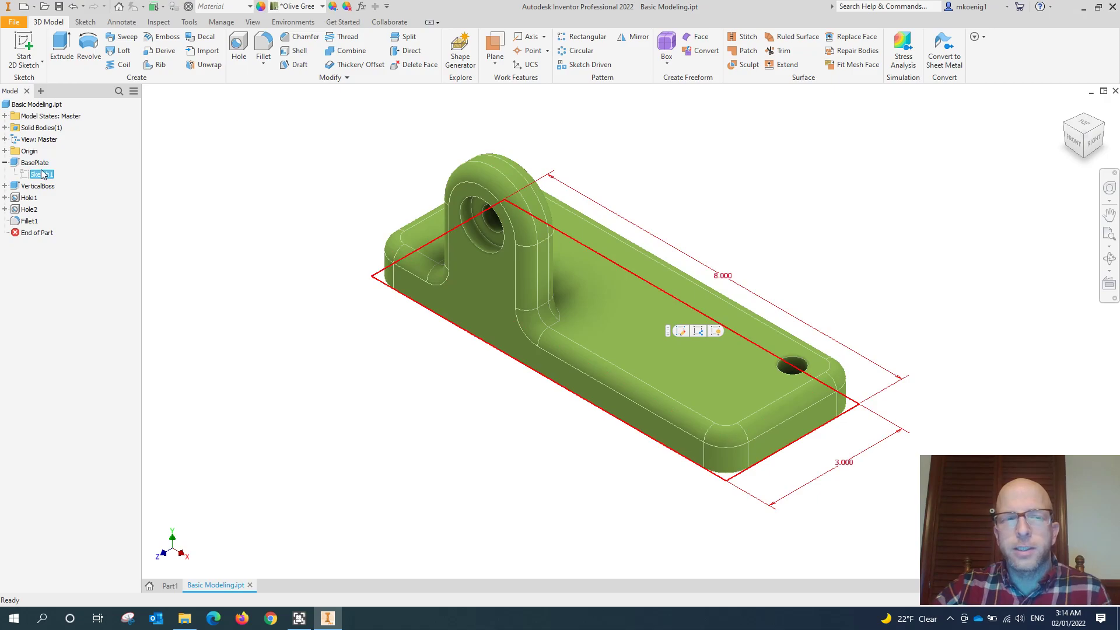
right_click(41, 174)
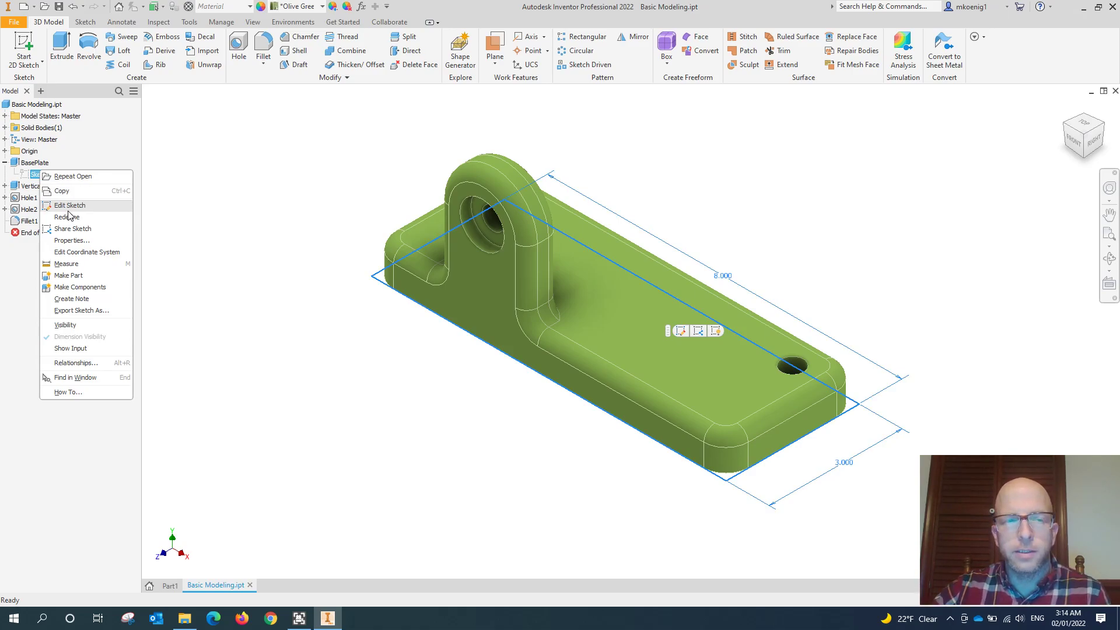
left_click(33, 164)
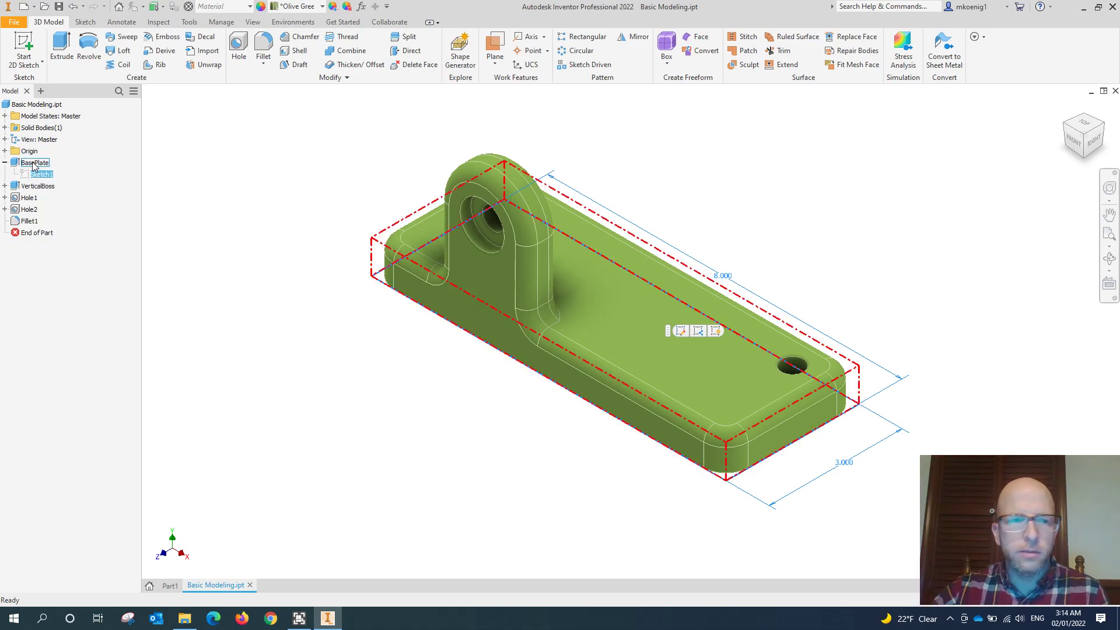
right_click(33, 165)
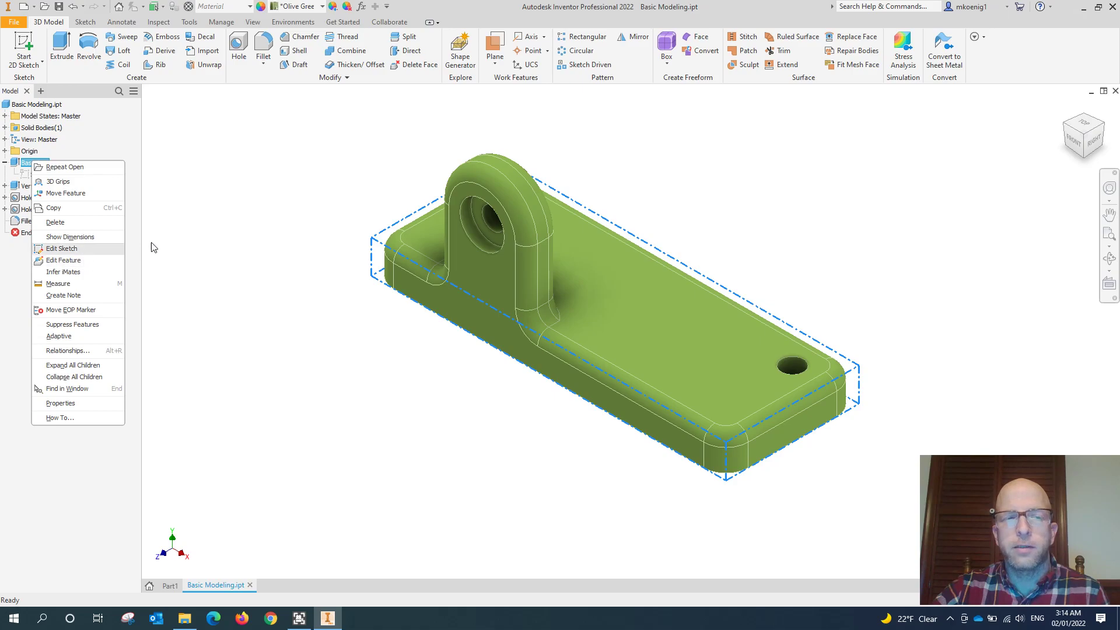
left_click(205, 181)
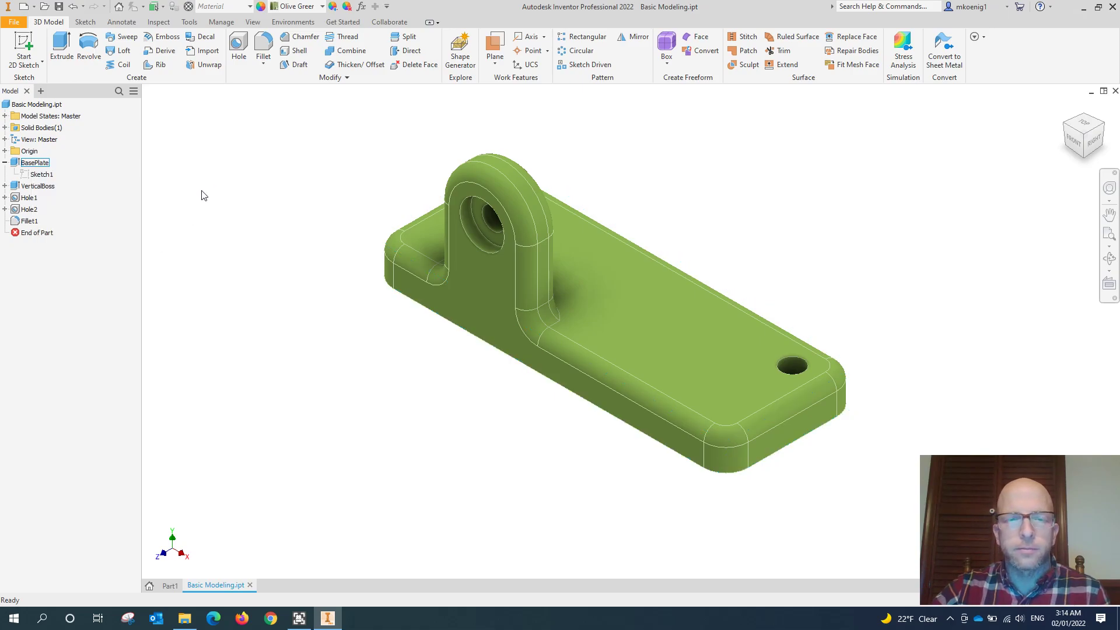
left_click(4, 163)
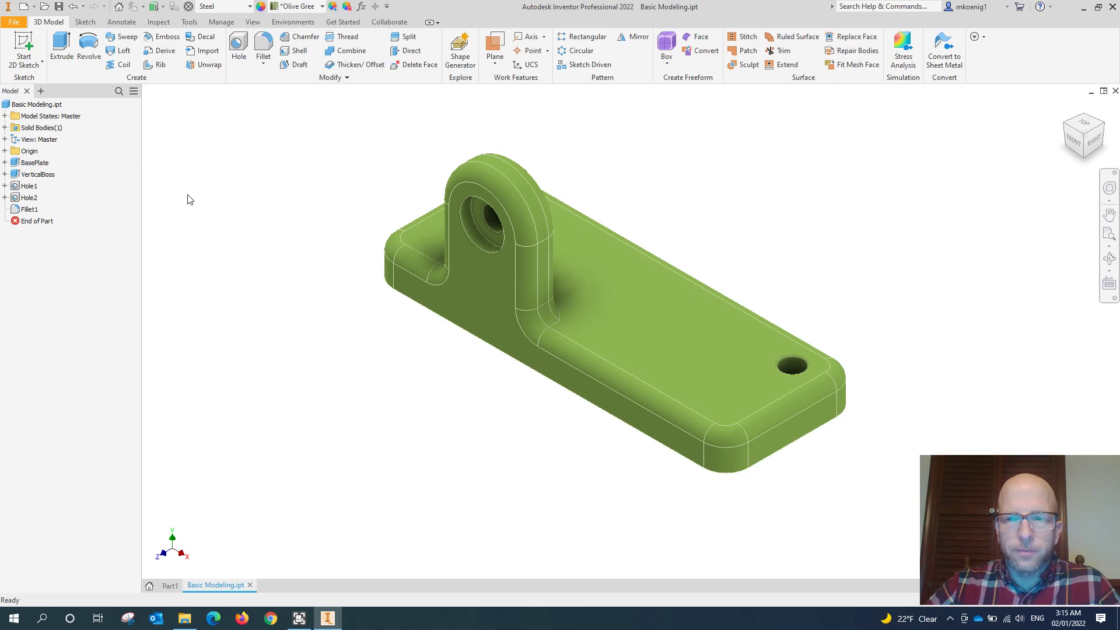
- Switch to Part1 and start a new 2D sketch, bringing up the origin planes for selection
left_click(170, 586)
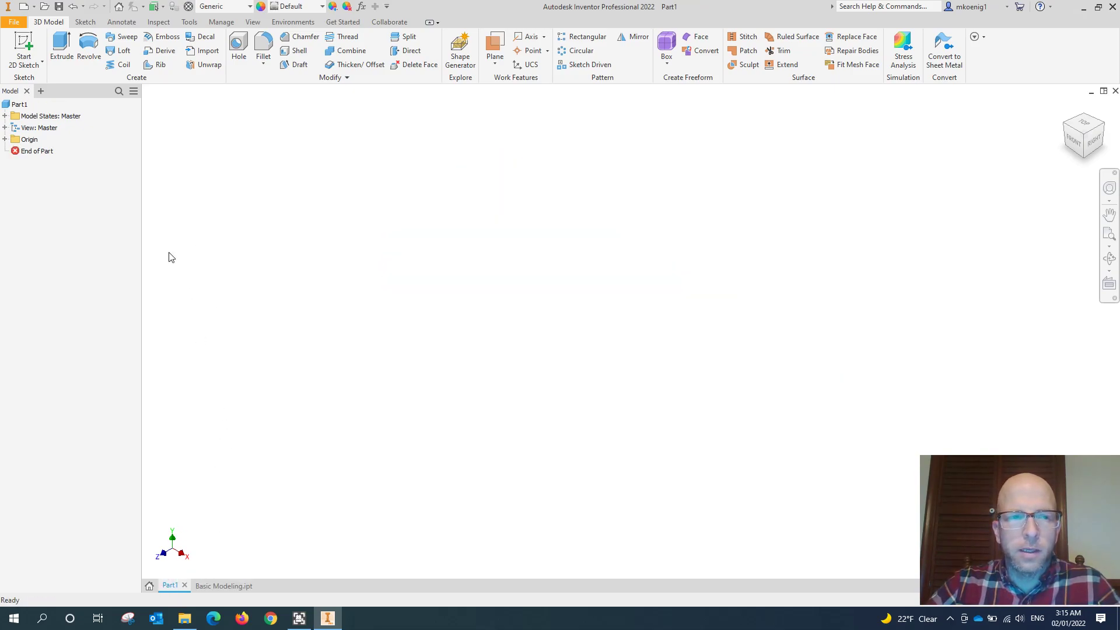
left_click(24, 42)
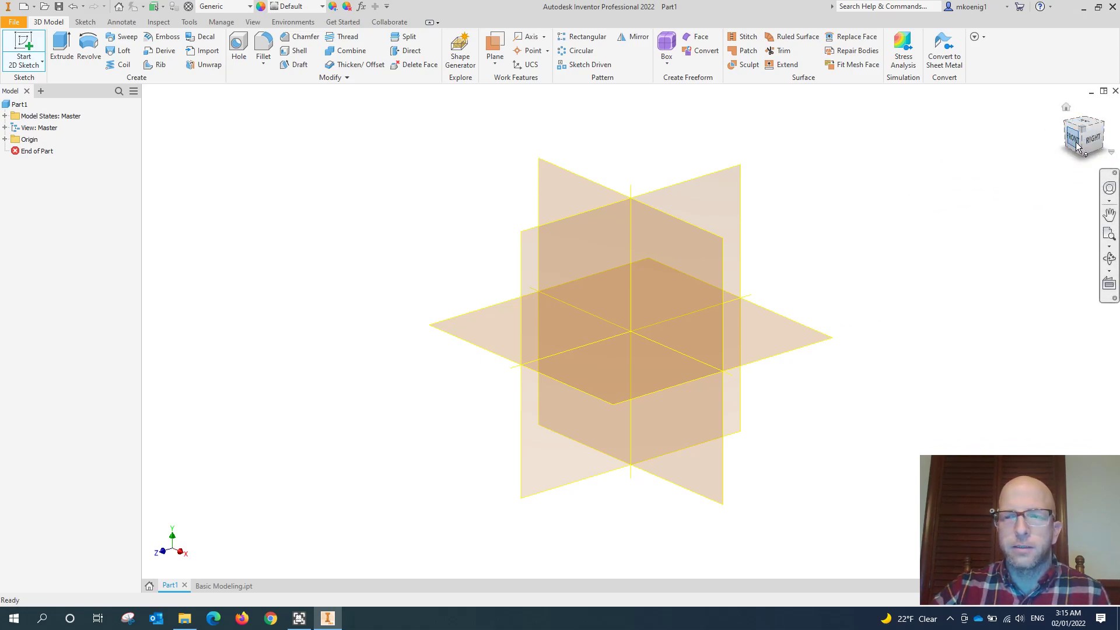
key("s")
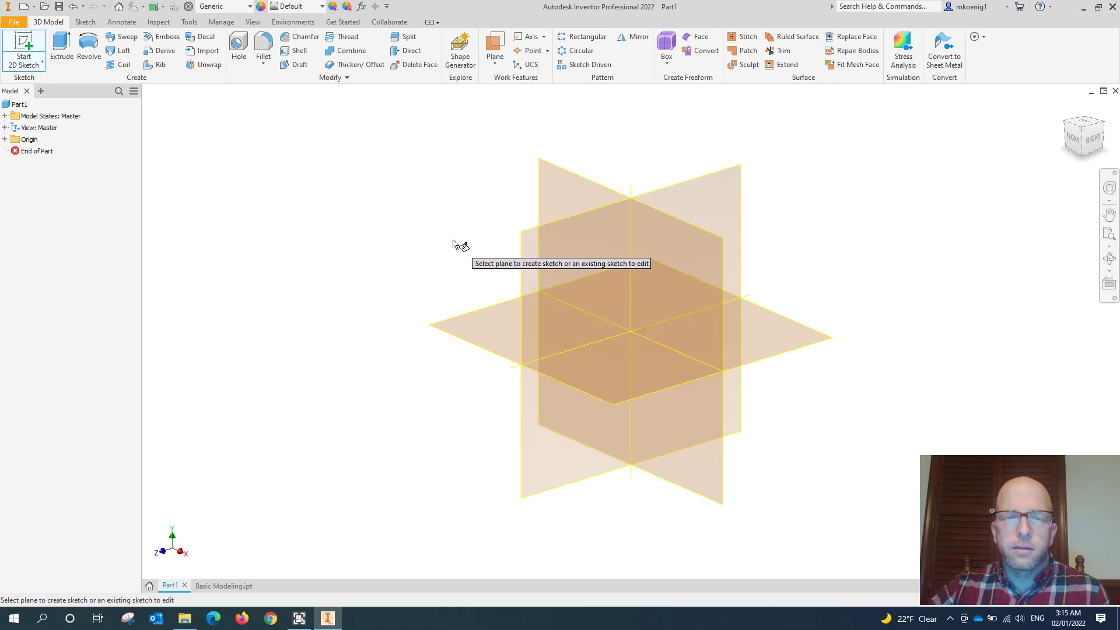
- Inspect the Basic Modeling.ipt part from several sides, including its underside and holes, and return to the home view
left_click(230, 586)
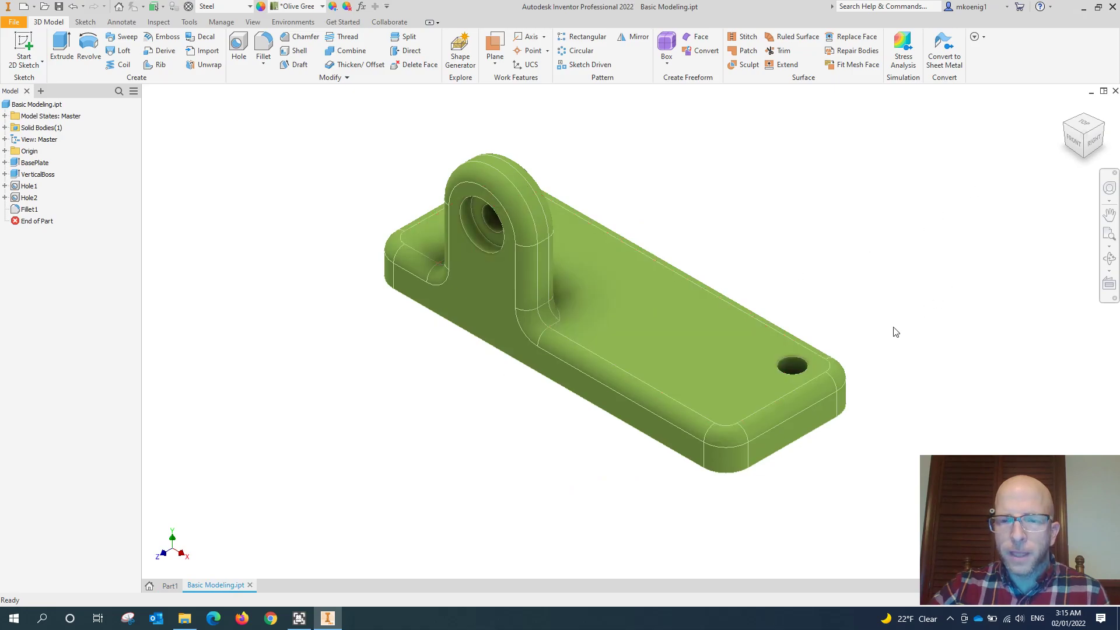
middle_click_drag(744, 405, 520, 393, "shift")
middle_click_drag(614, 268, 982, 350, "shift")
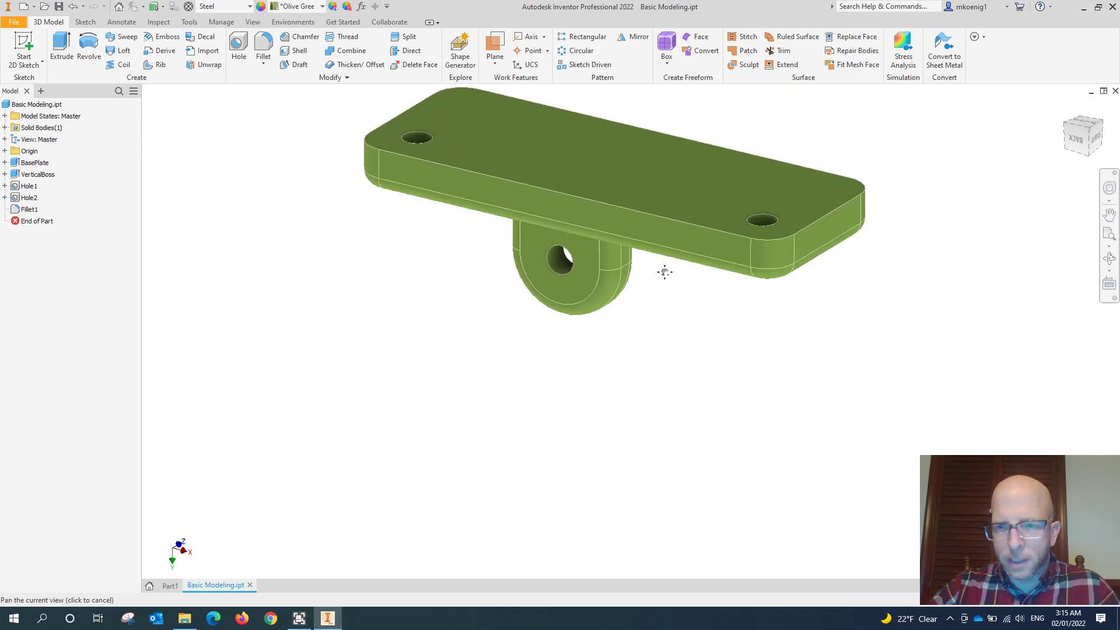
middle_click_drag(665, 255, 641, 390)
middle_click_drag(607, 331, 488, 213, "shift")
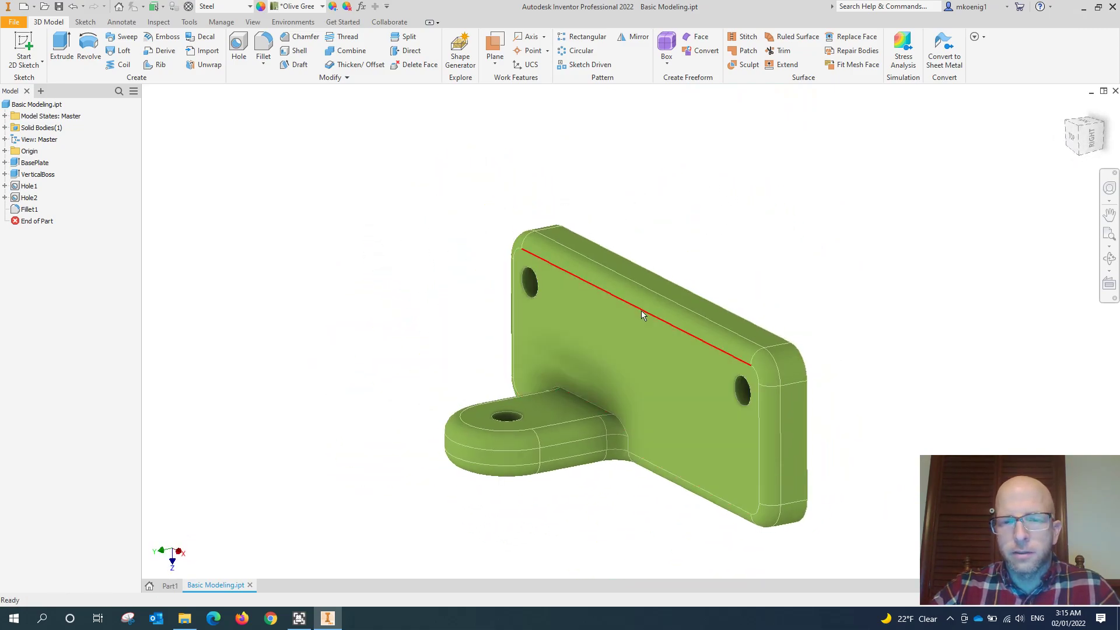
middle_click_drag(644, 309, 582, 255)
middle_click_drag(758, 270, 411, 302, "shift")
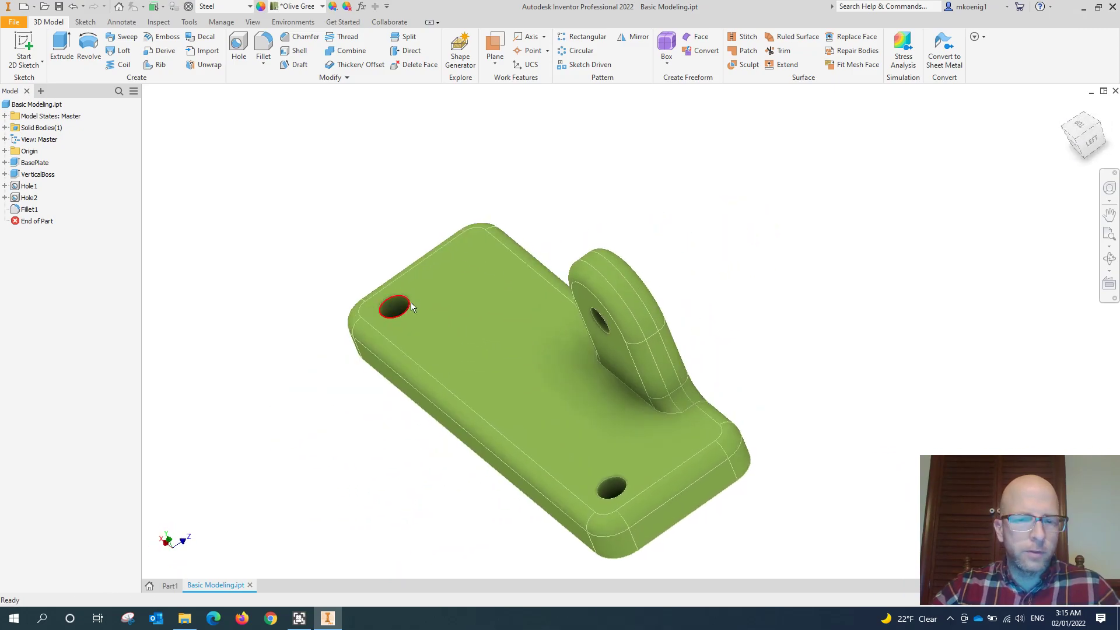
left_click(1067, 108)
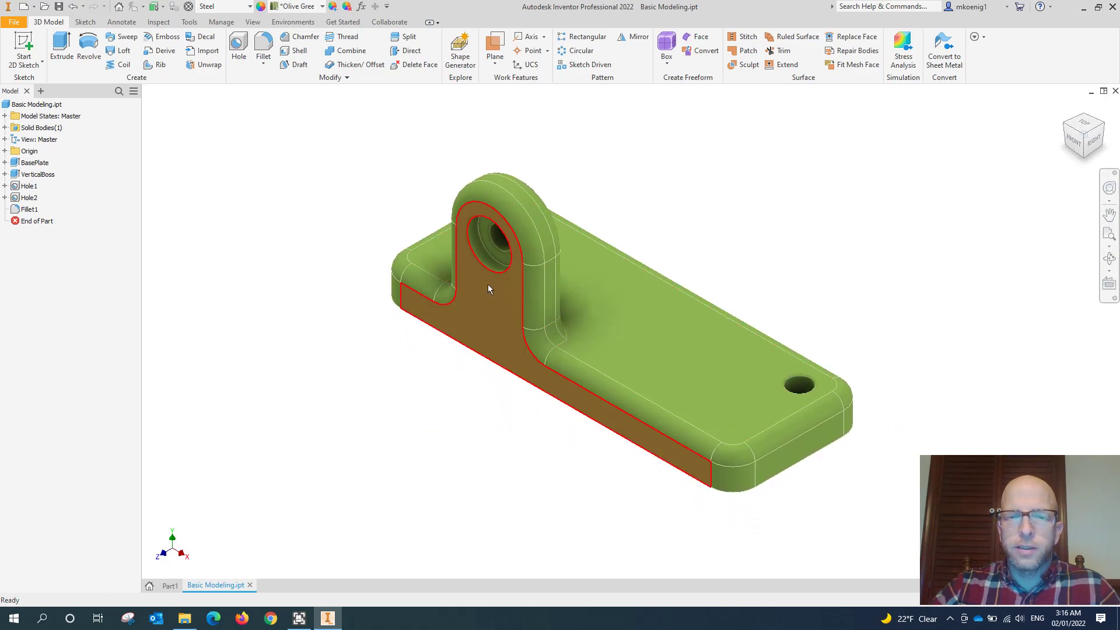
- Examine the part's front face and the base plate's top face as sketch orientations, including from the top view, and clear the selection
left_click(489, 289)
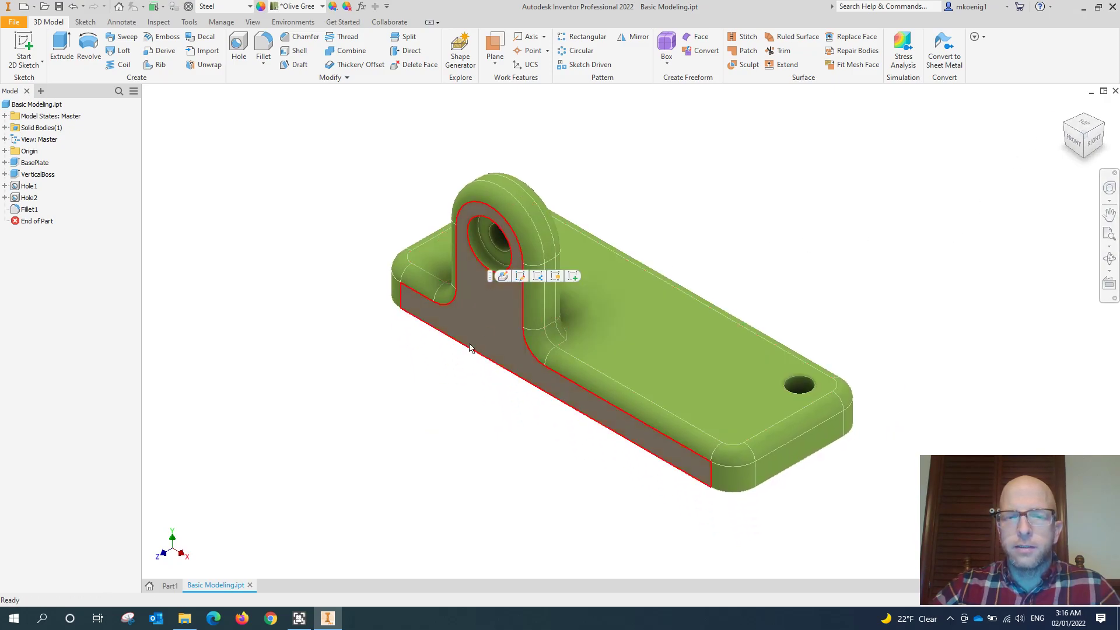
left_click(388, 414)
left_click(651, 324)
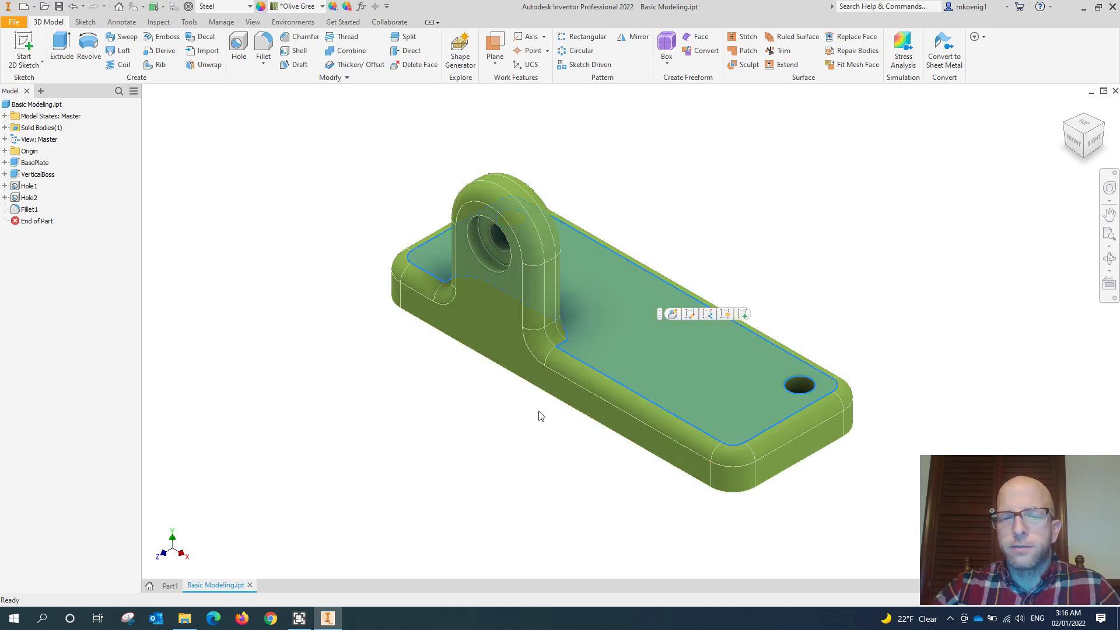
left_click(1087, 127)
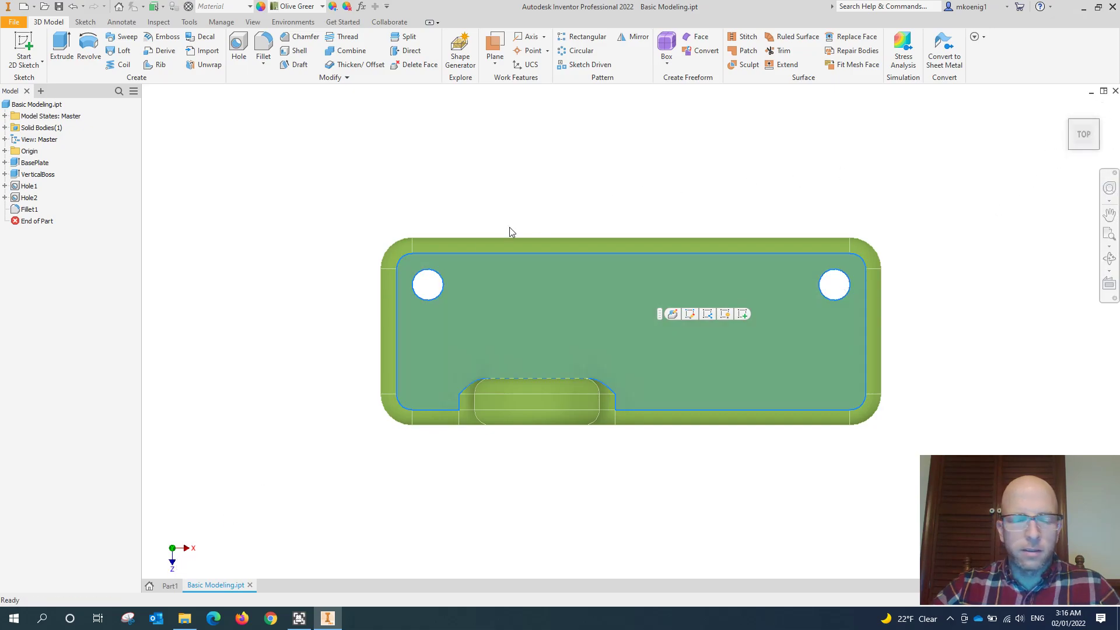
middle_click_drag(171, 371, 138, 300, "shift")
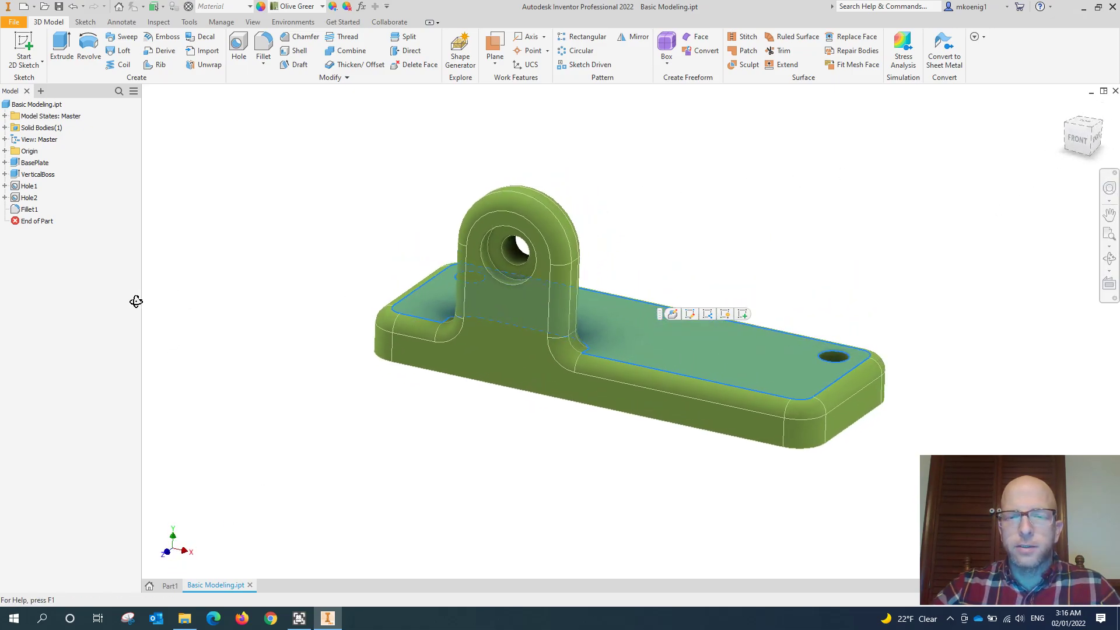
middle_click_drag(297, 302, 343, 315, "shift")
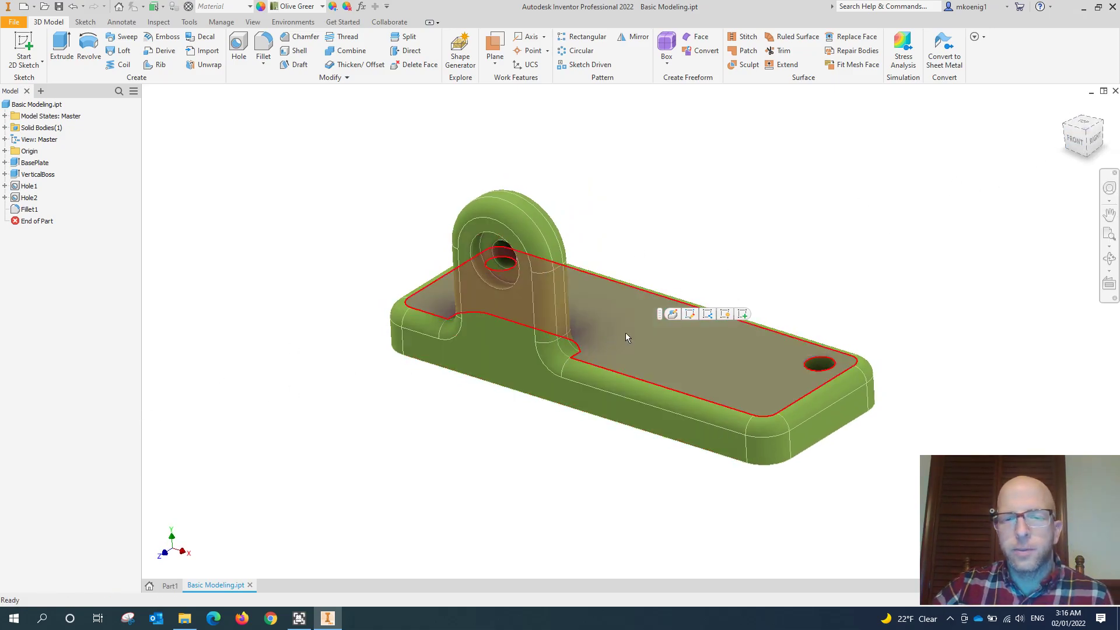
left_click(272, 430)
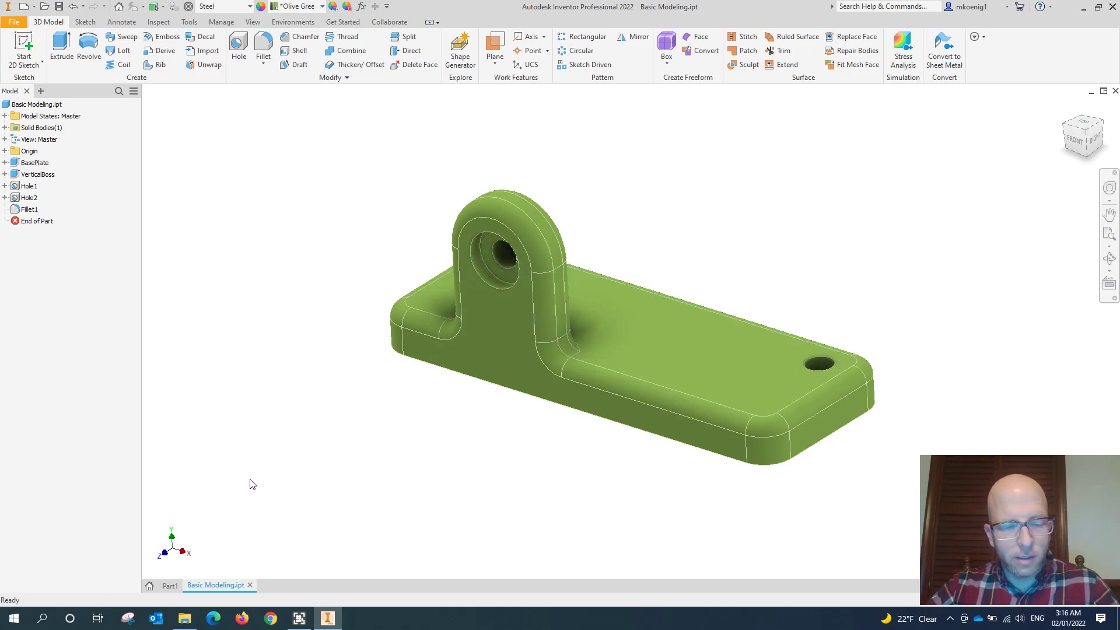
- Compare Part1's origin planes with the orientation of the Basic Modeling.ipt part, ending in Part1
left_click(174, 586)
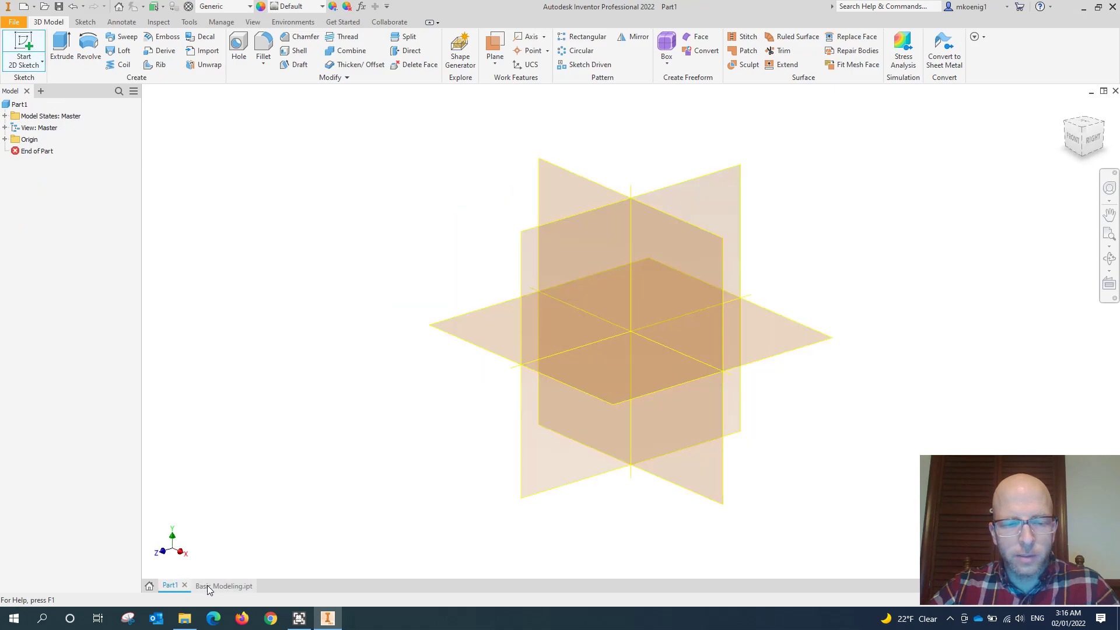
left_click(209, 586)
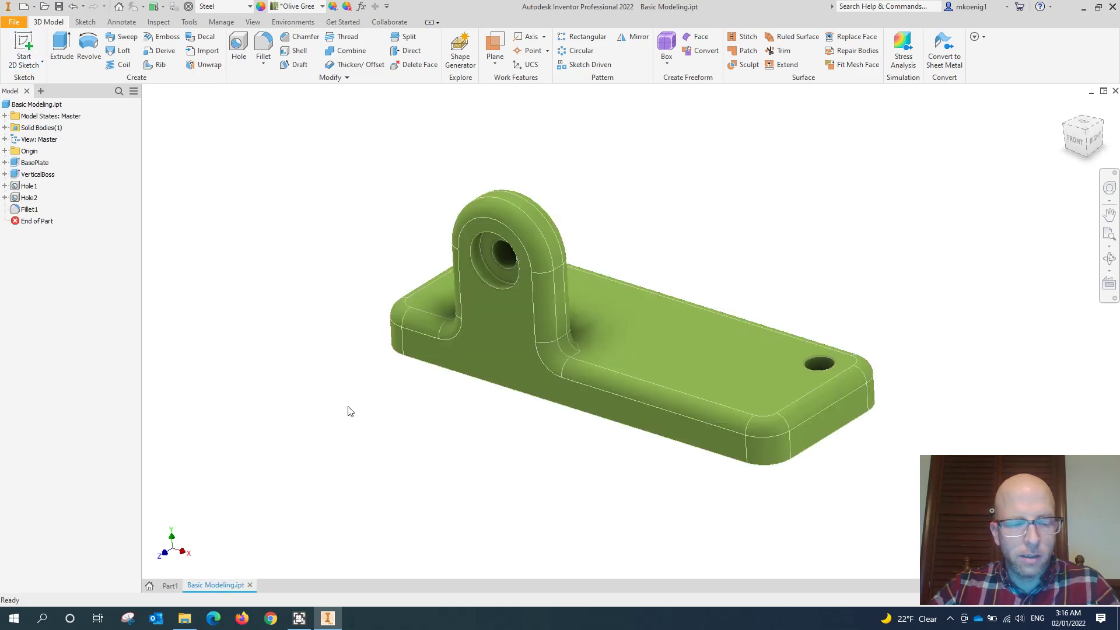
key("ctrl+Tab")
- Place Part1's new sketch on the XZ plane and rotate the top view so the X axis runs horizontally
key("ctrl+Tab")
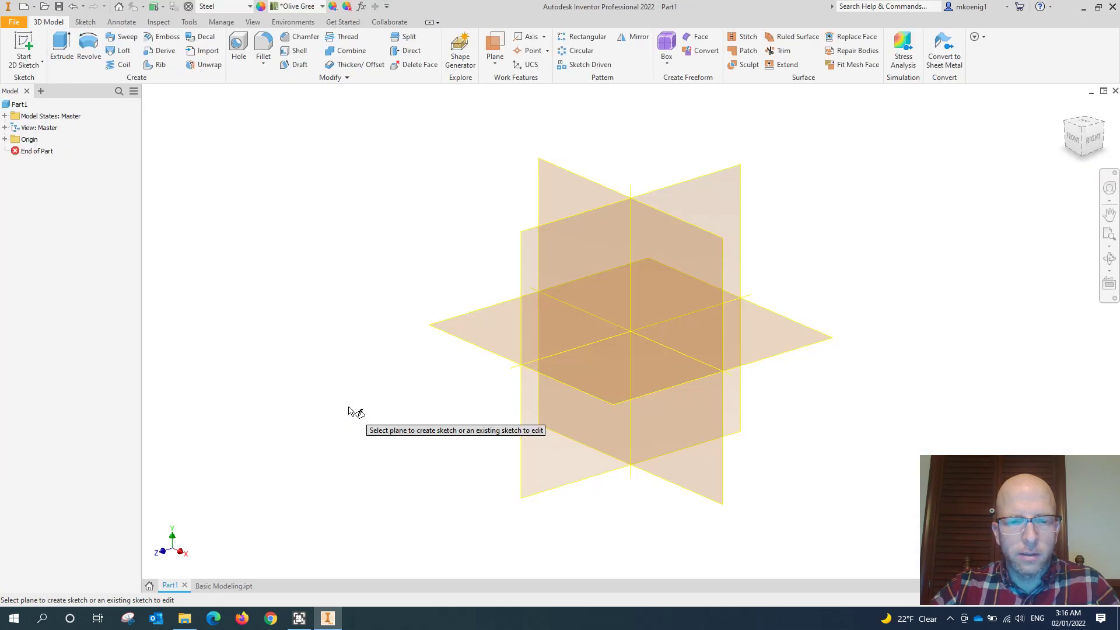
key("ctrl+Tab")
key("ctrl+Tab")
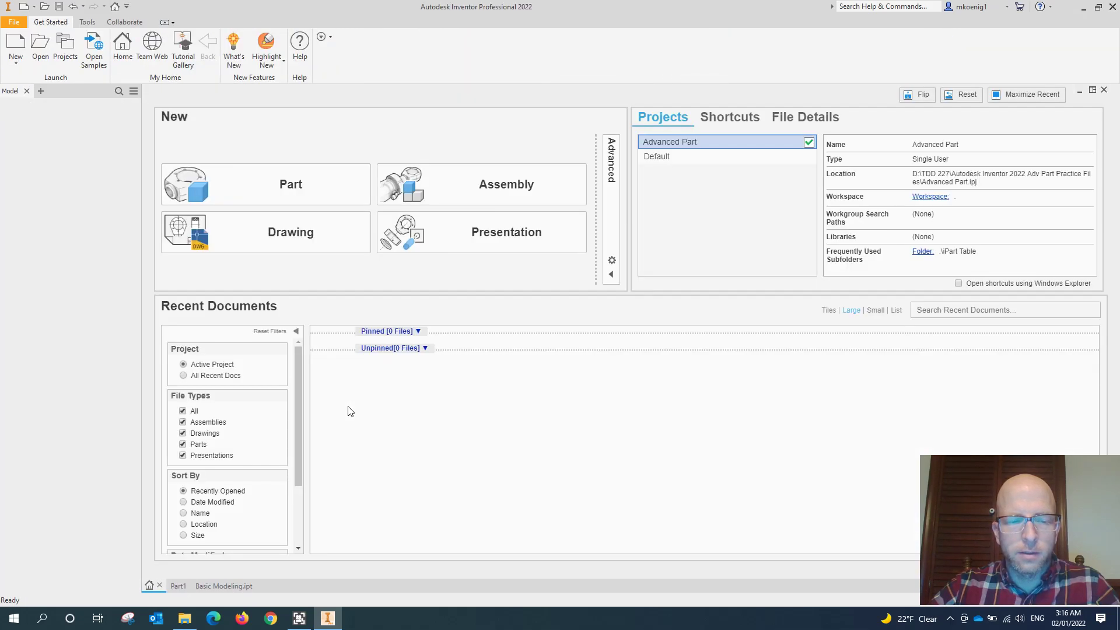
key("ctrl+Tab")
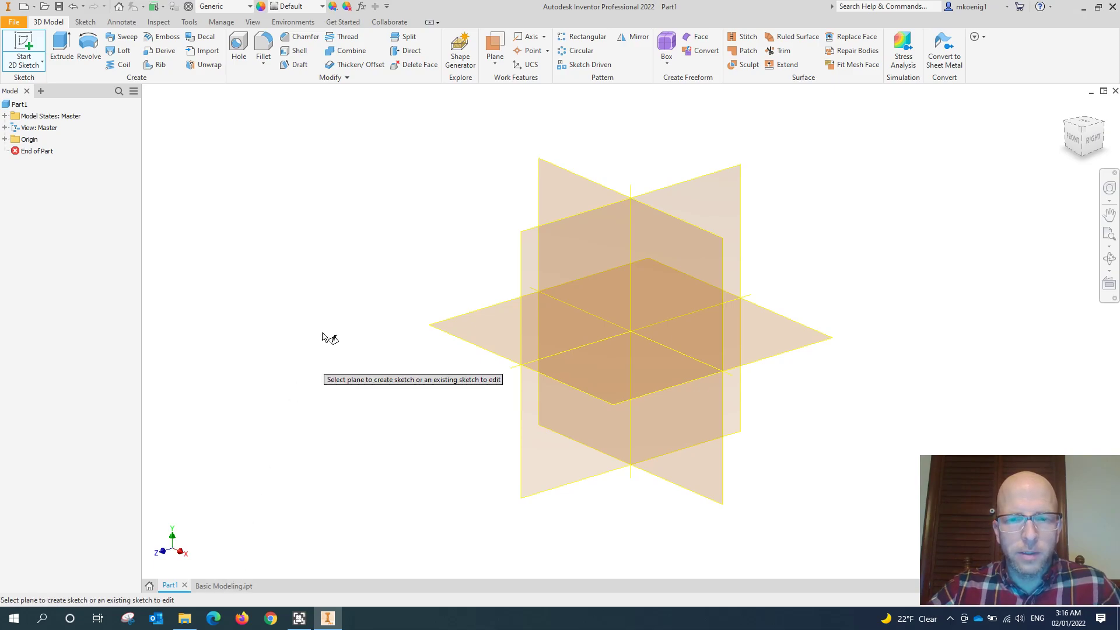
left_click(503, 310)
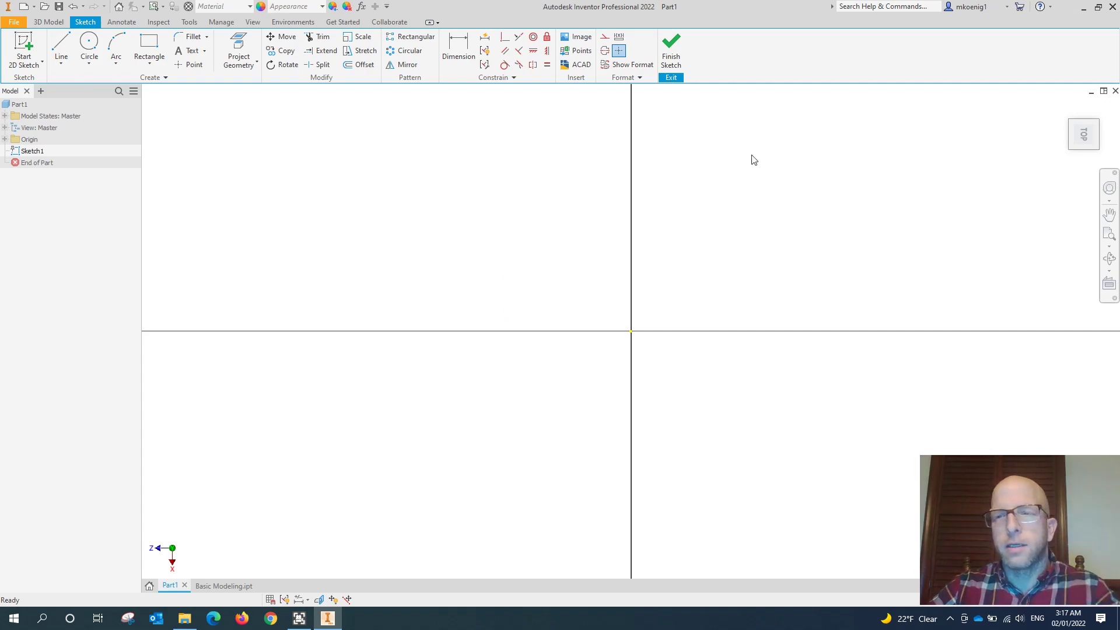
mouse_move(1084, 133)
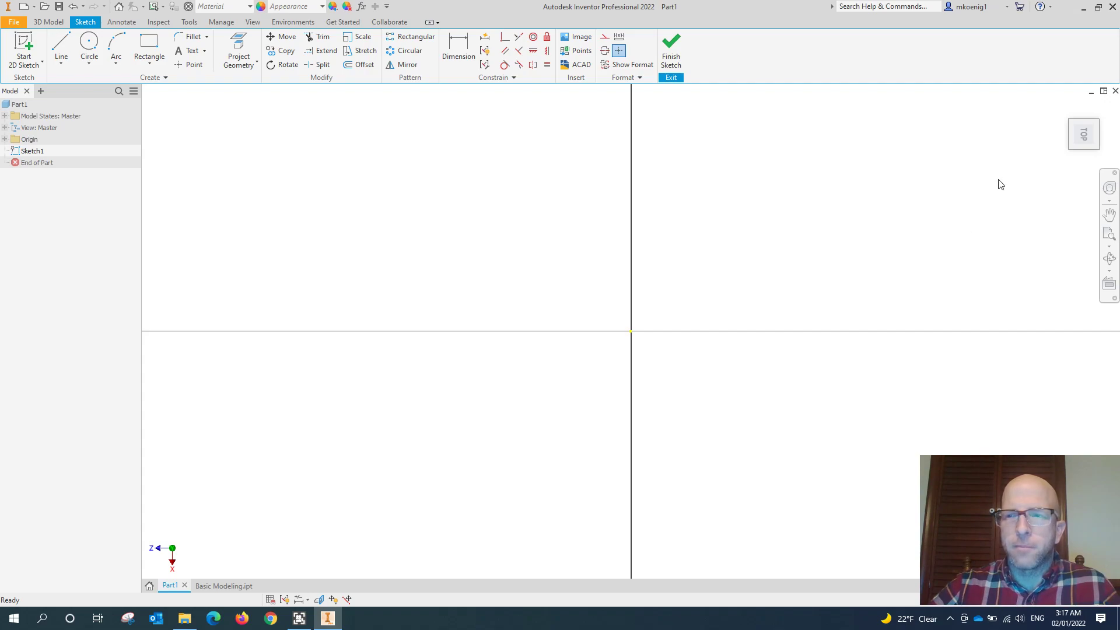
mouse_move(1083, 111)
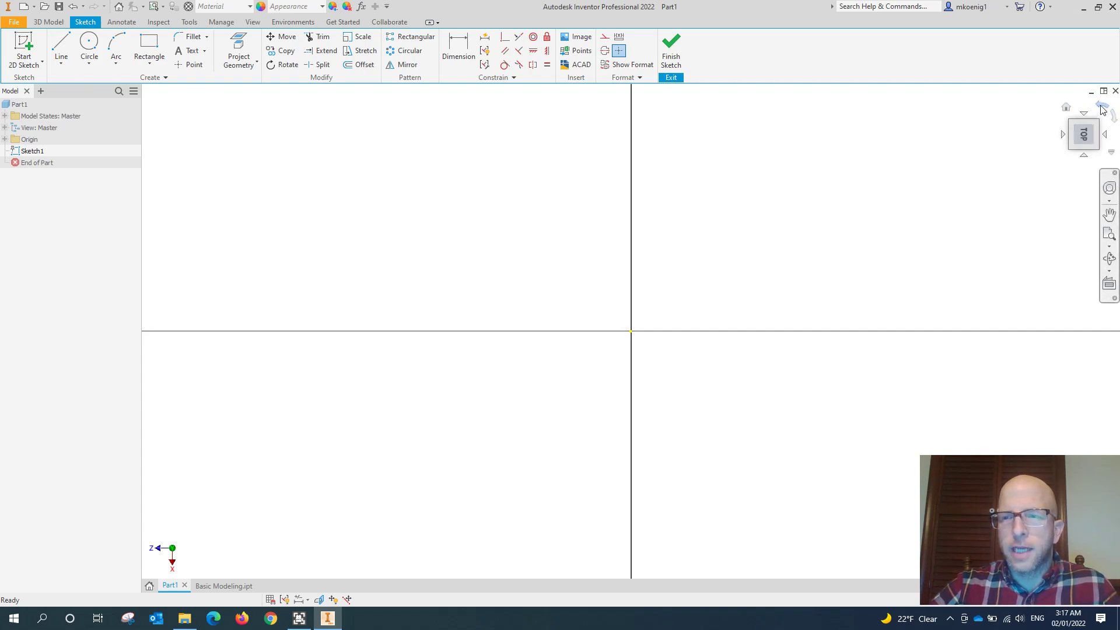
left_click(1103, 108)
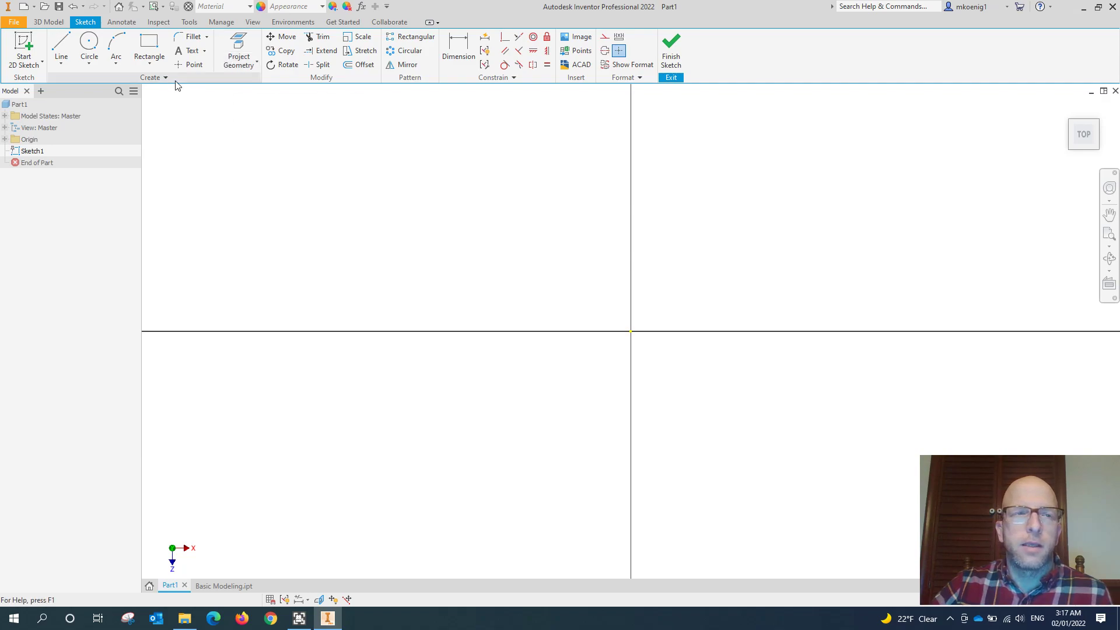
- Sketch a two-point rectangle from the origin, about 9.94 in long and 4.87 in wide, above the horizontal axis
left_click(157, 54)
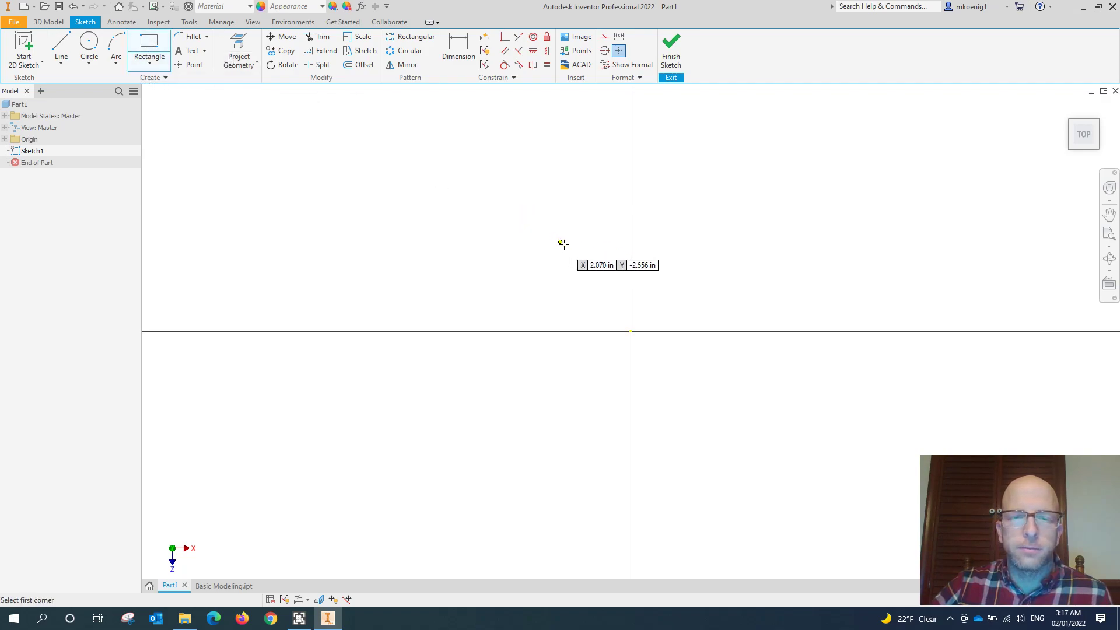
middle_click_drag(565, 241, 348, 269)
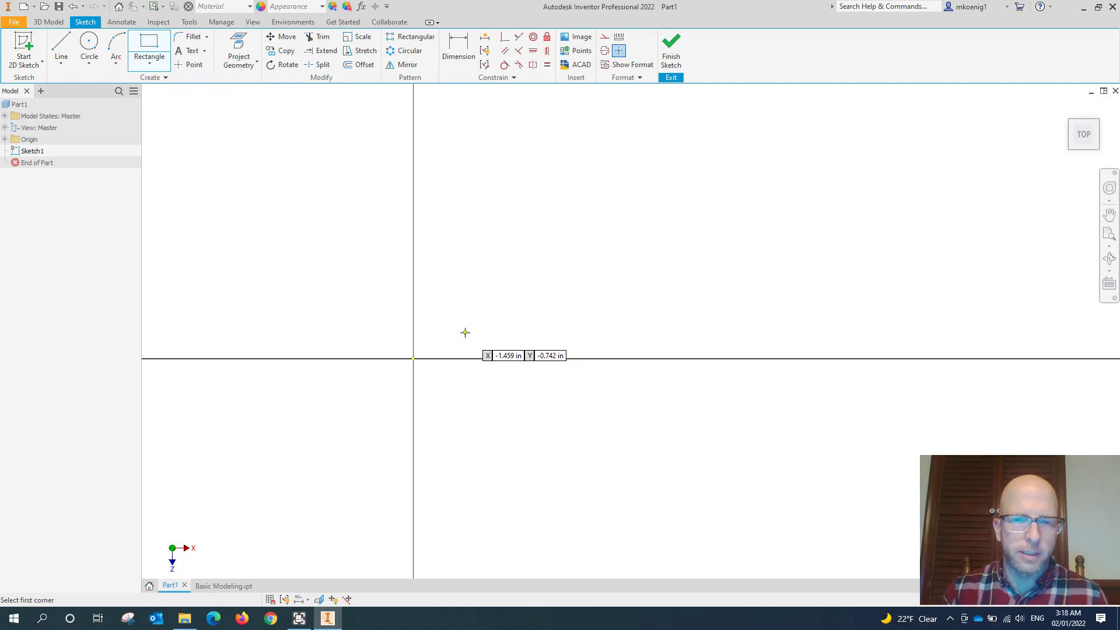
left_click(413, 359)
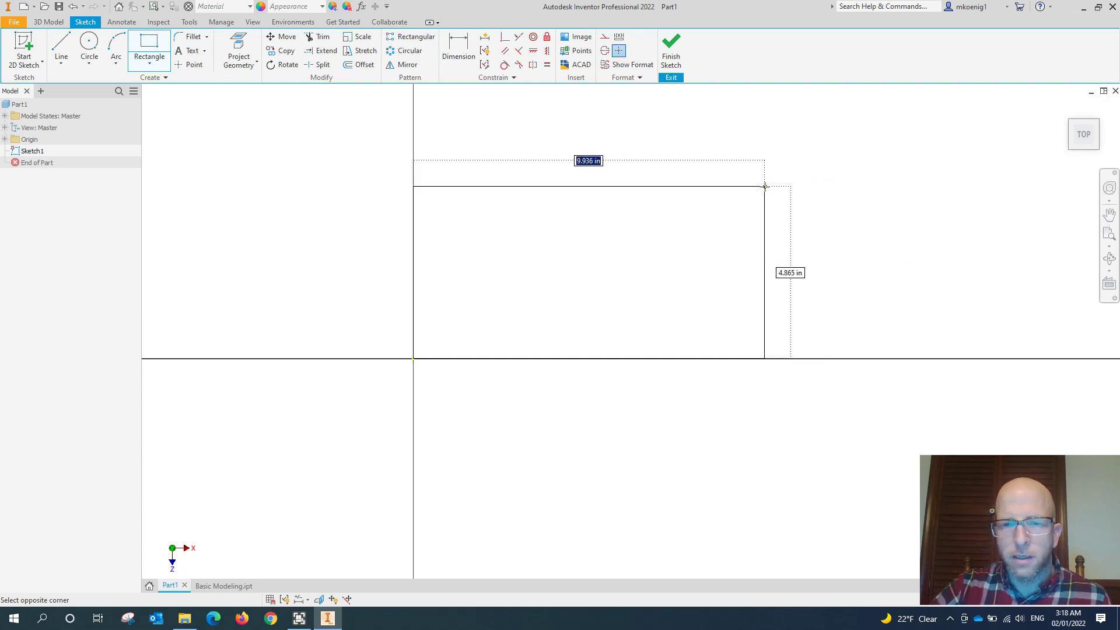
left_click(765, 187)
middle_click_drag(635, 229, 617, 282)
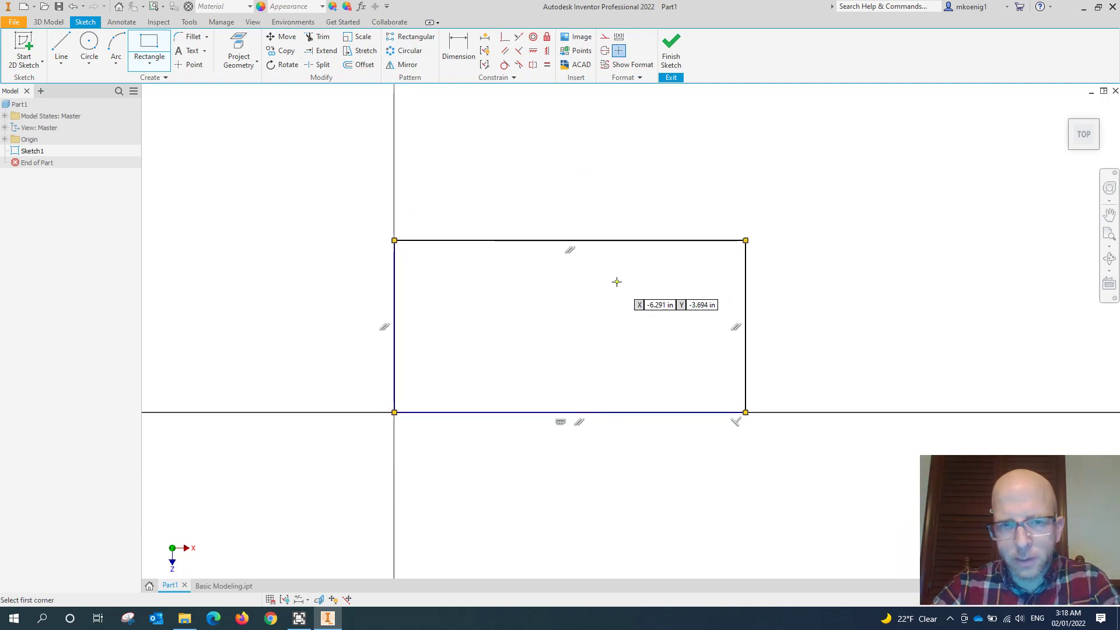
- Dimension the rectangle's upper edge and set its length to 8 in
left_click(462, 57)
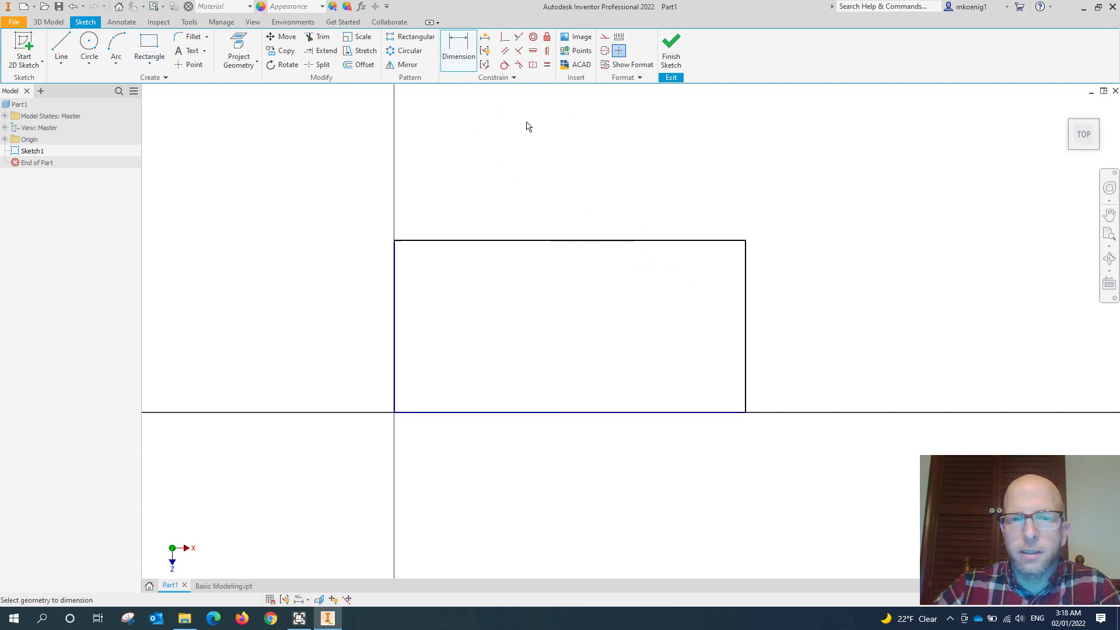
left_click(515, 245)
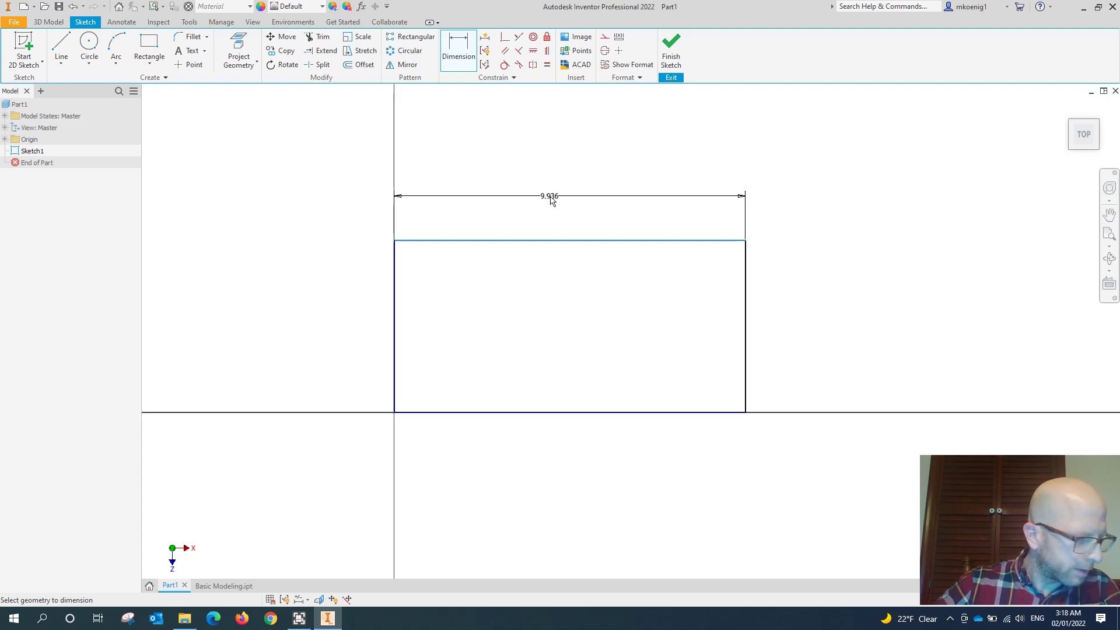
left_click(565, 201)
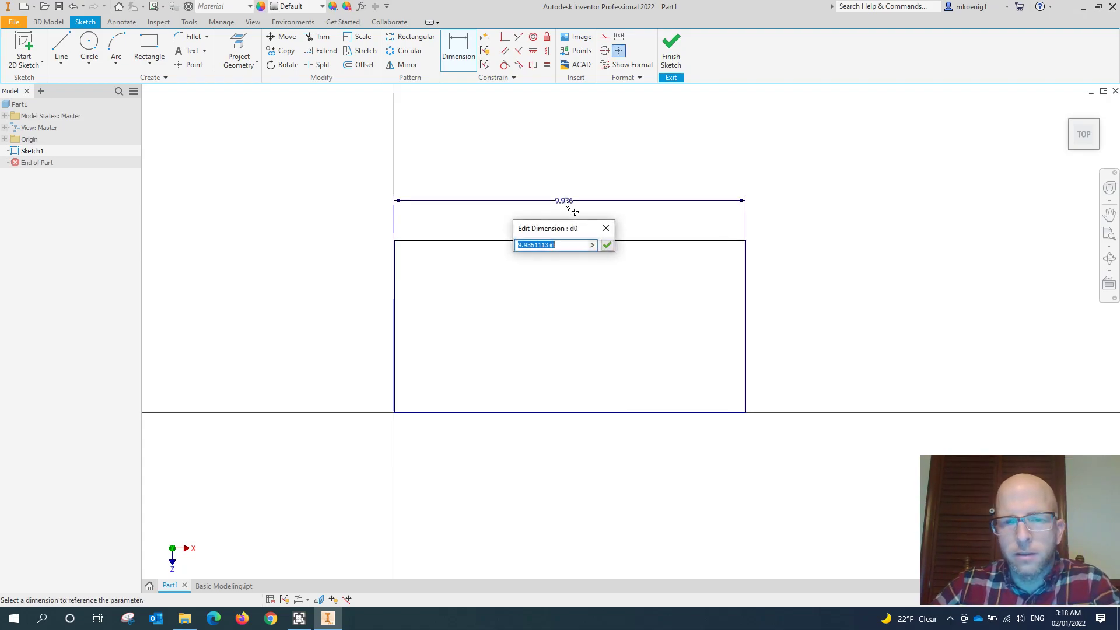
type("8")
key("Return")
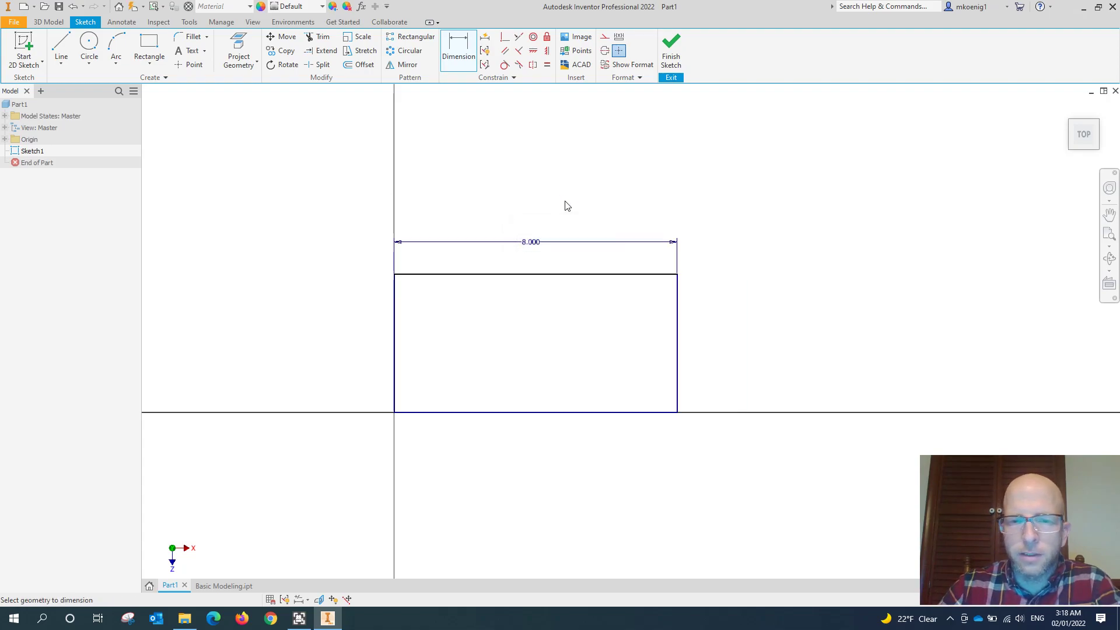
- Dimension the rectangle's short side and set its width to 3 in
left_click(681, 302)
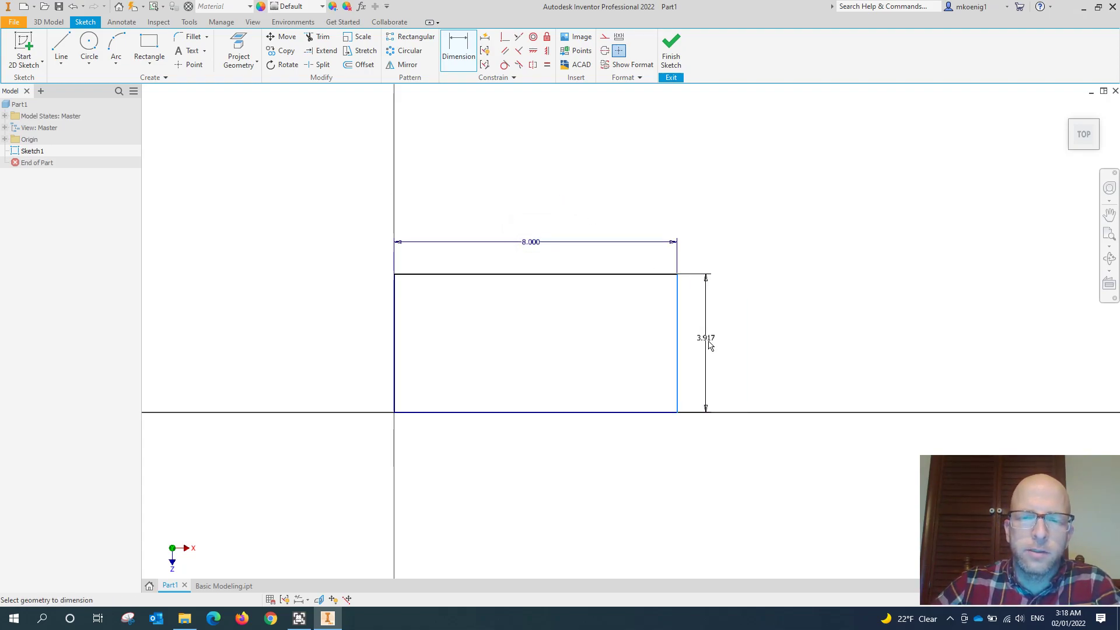
left_click(714, 345)
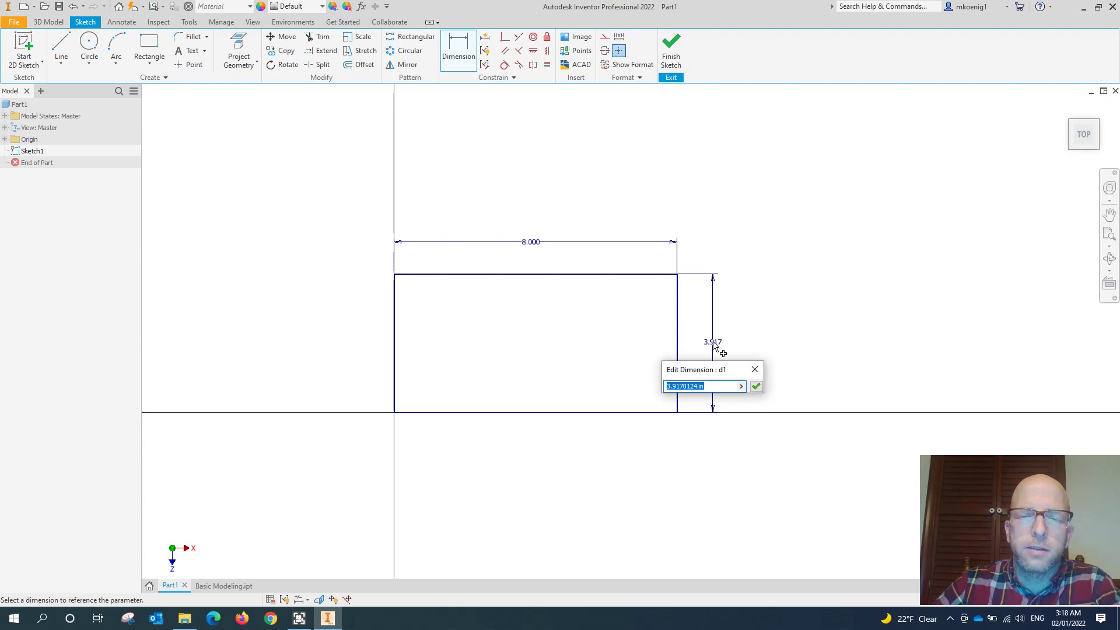
left_click_drag(706, 374, 838, 337)
type("3")
key("Return")
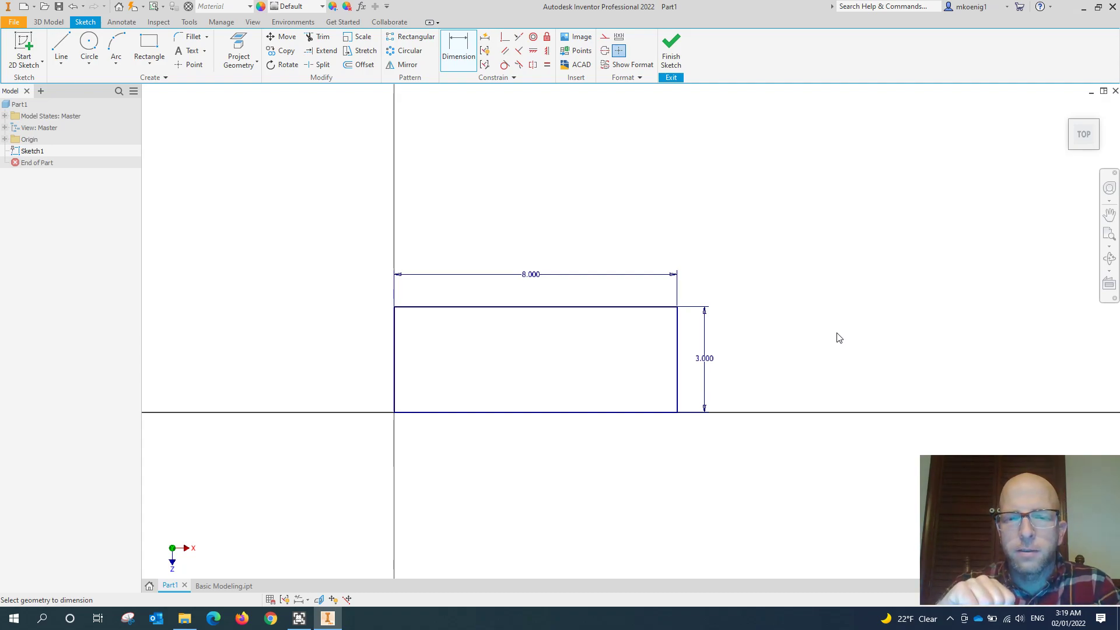
left_click(708, 364)
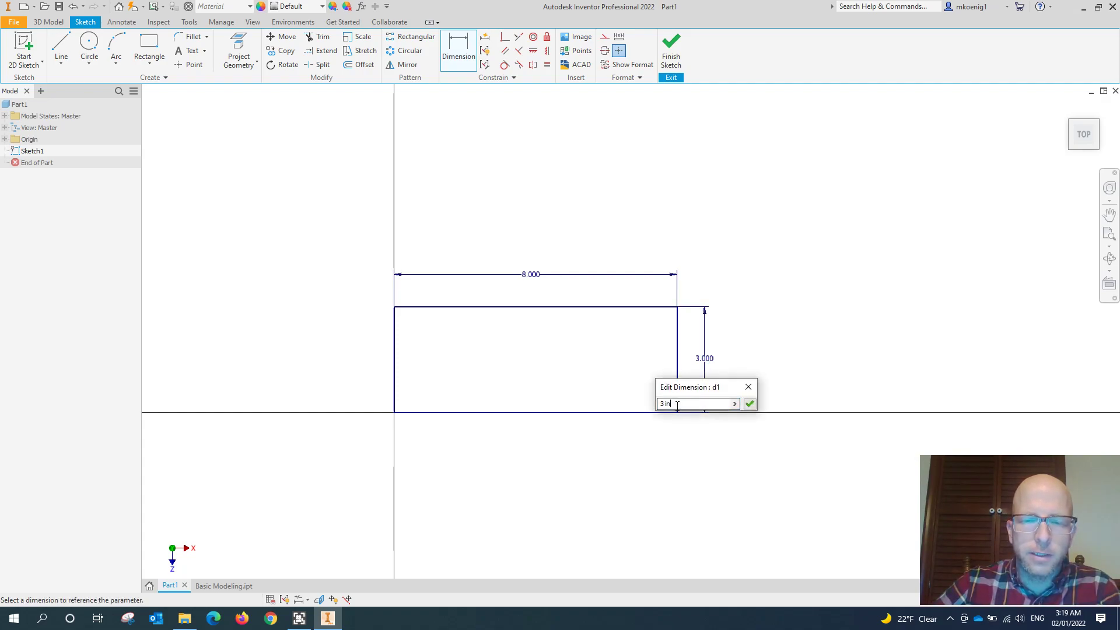
left_click(749, 386)
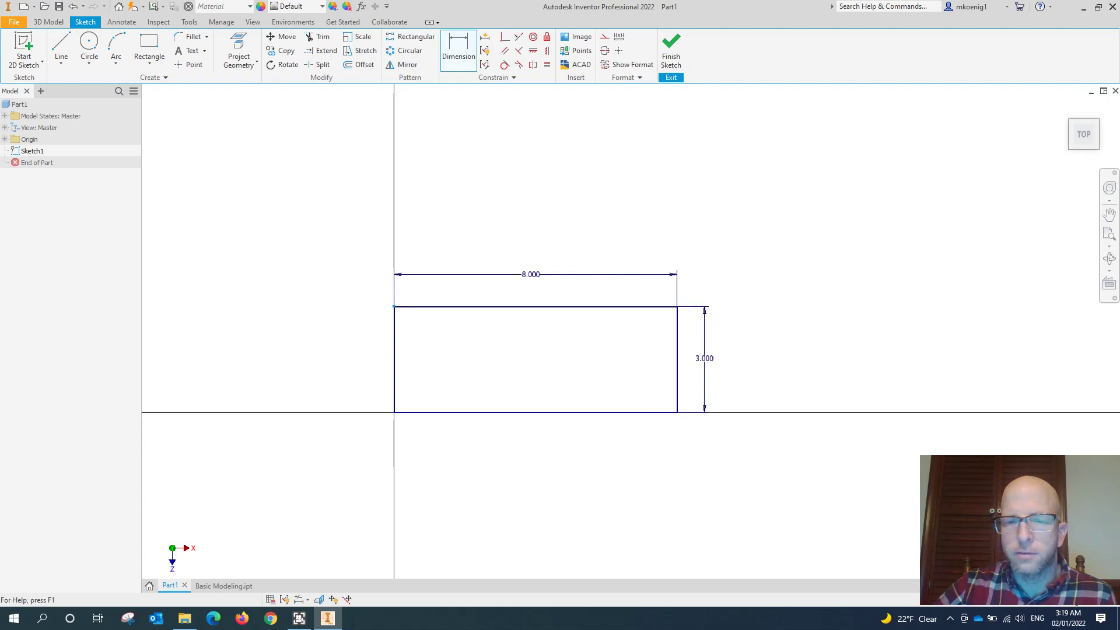
- Finish the base sketch and show it in the home view
left_click(668, 56)
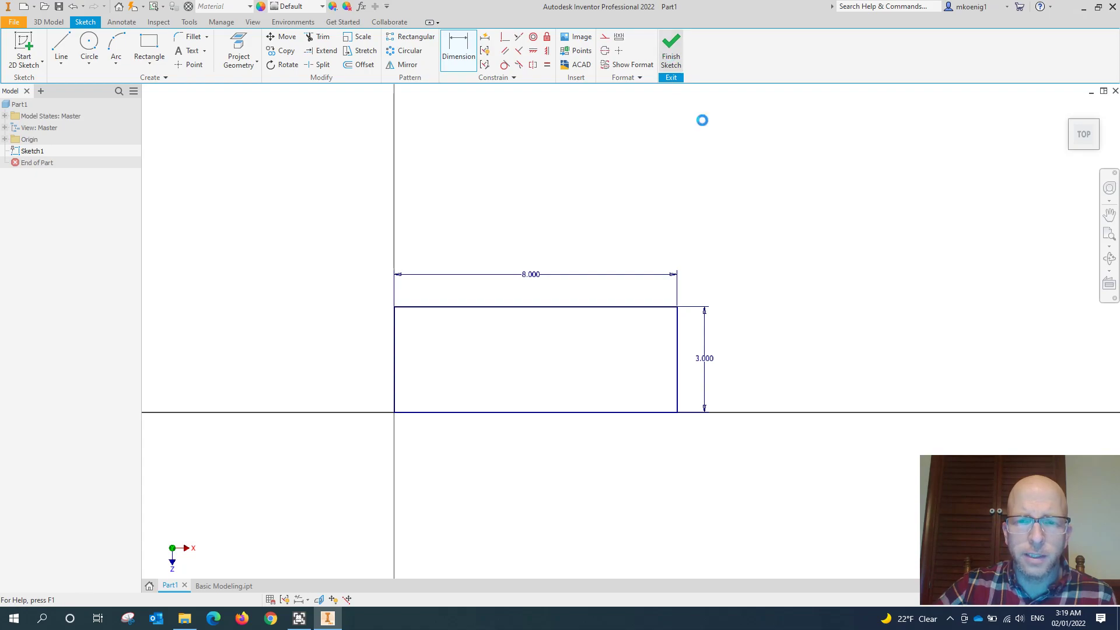
scroll(758, 248, "down", 5)
scroll(758, 242, "up", 3)
left_click(1068, 110)
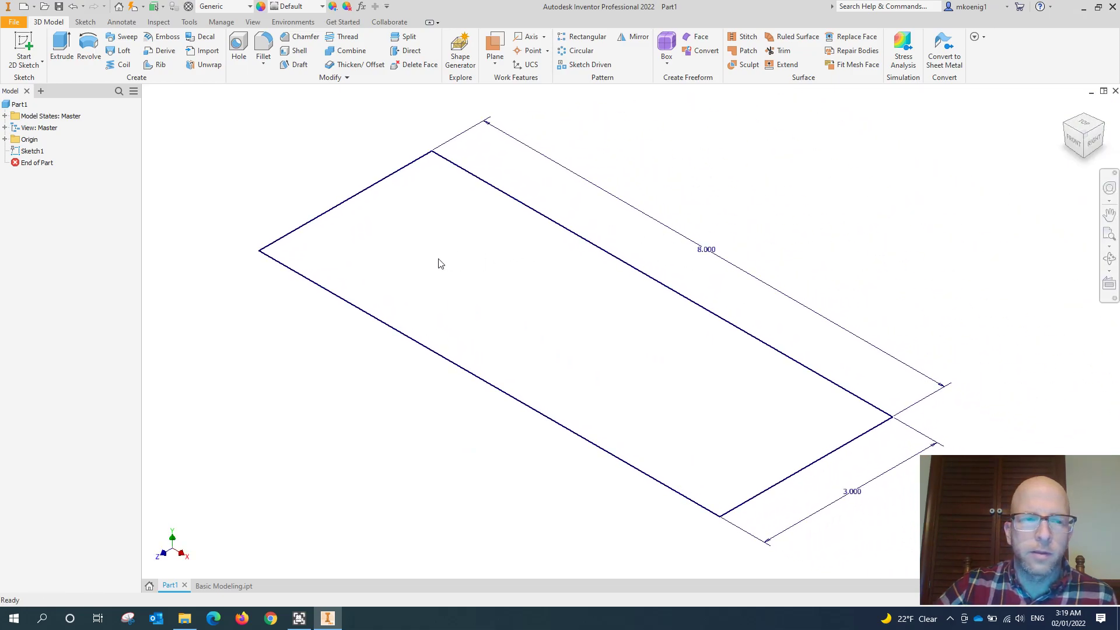
- Reopen the base sketch, open the rectangle's length dimension for editing, and leave the sketch without changing it
right_click(41, 152)
left_click(70, 201)
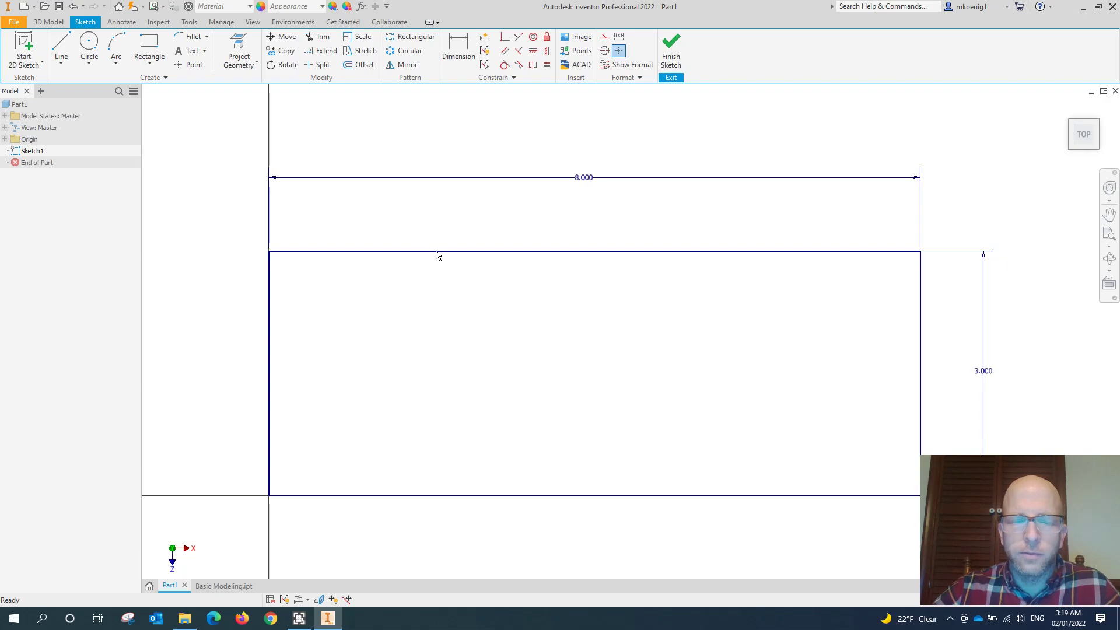
key("F4")
left_click_drag(541, 386, 493, 322)
mouse_move(493, 322)
middle_mouse_down("shift")
mouse_move(432, 333)
mouse_move(489, 359)
middle_mouse_up("shift")
scroll(503, 349, "up", 3)
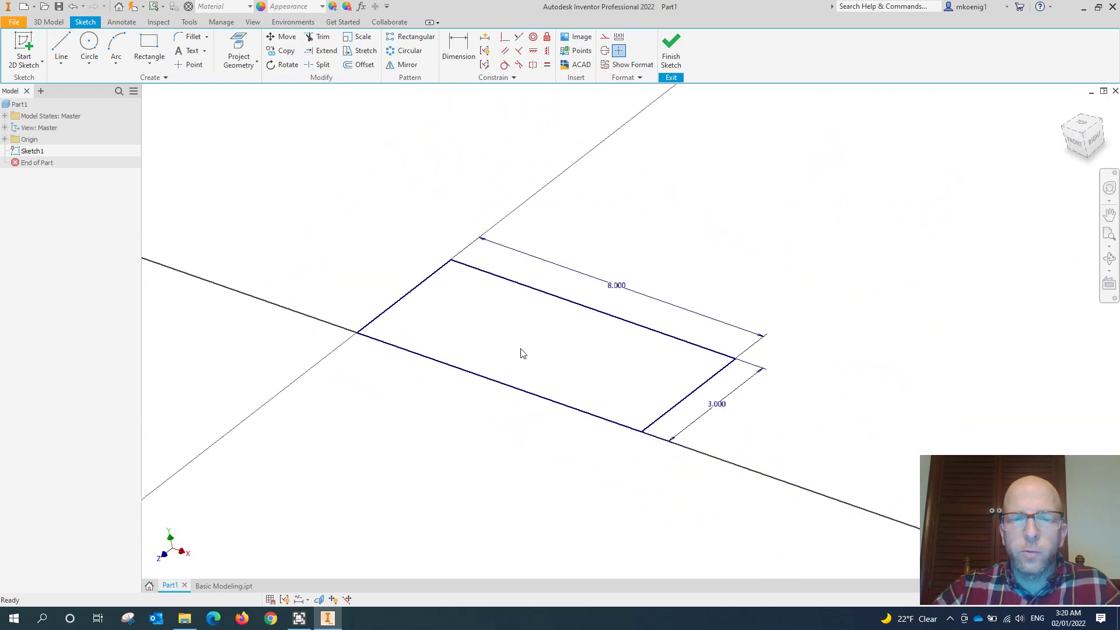
double_click(613, 294)
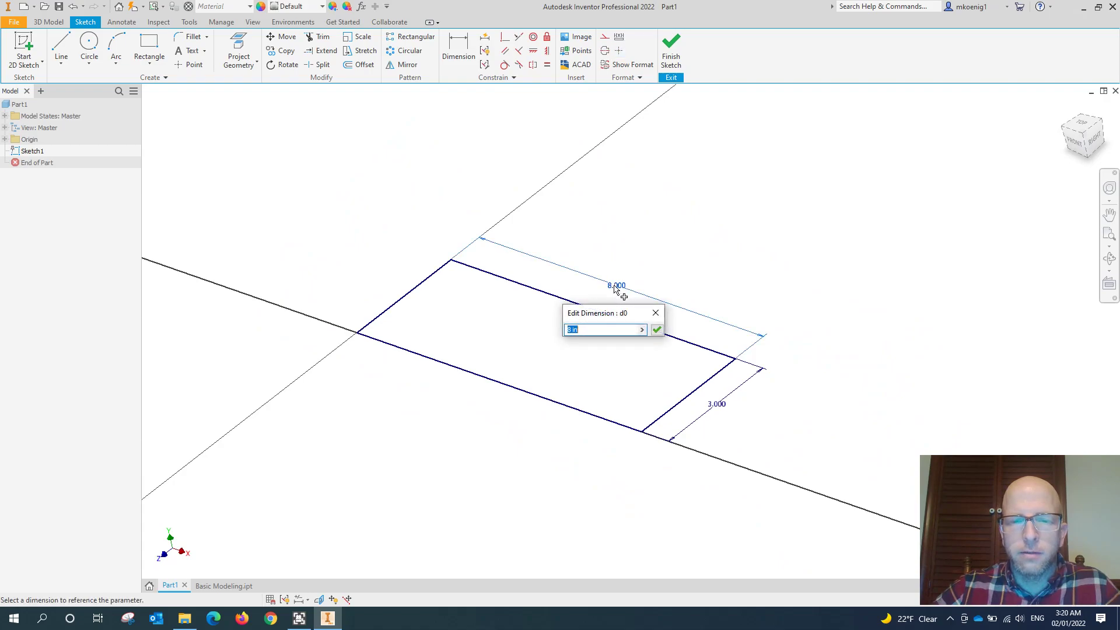
left_click_drag(608, 314, 733, 218)
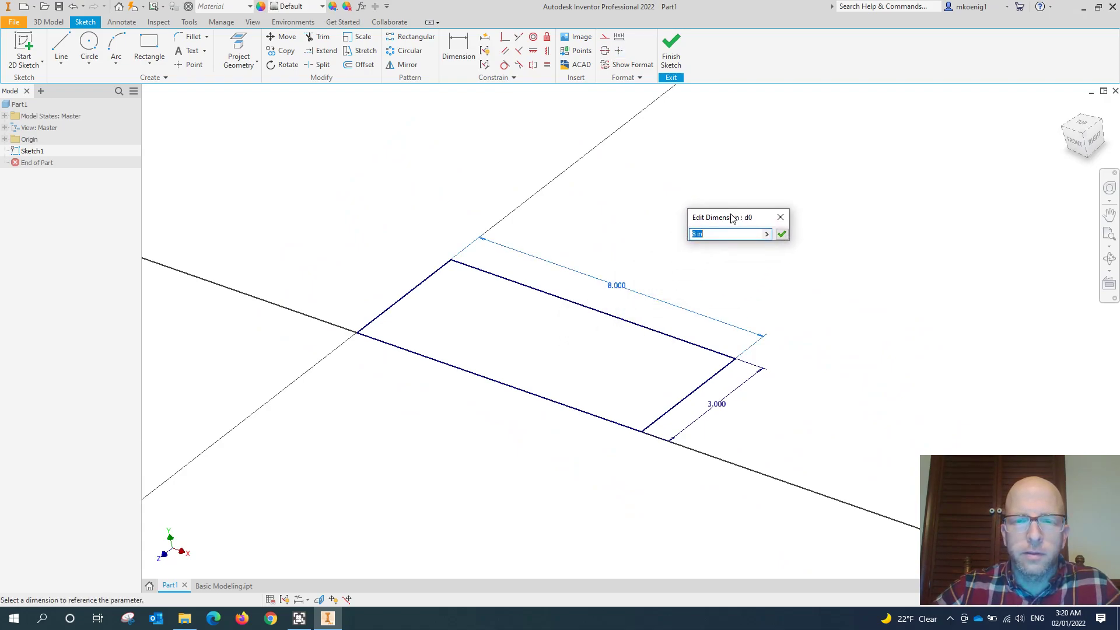
left_click(781, 217)
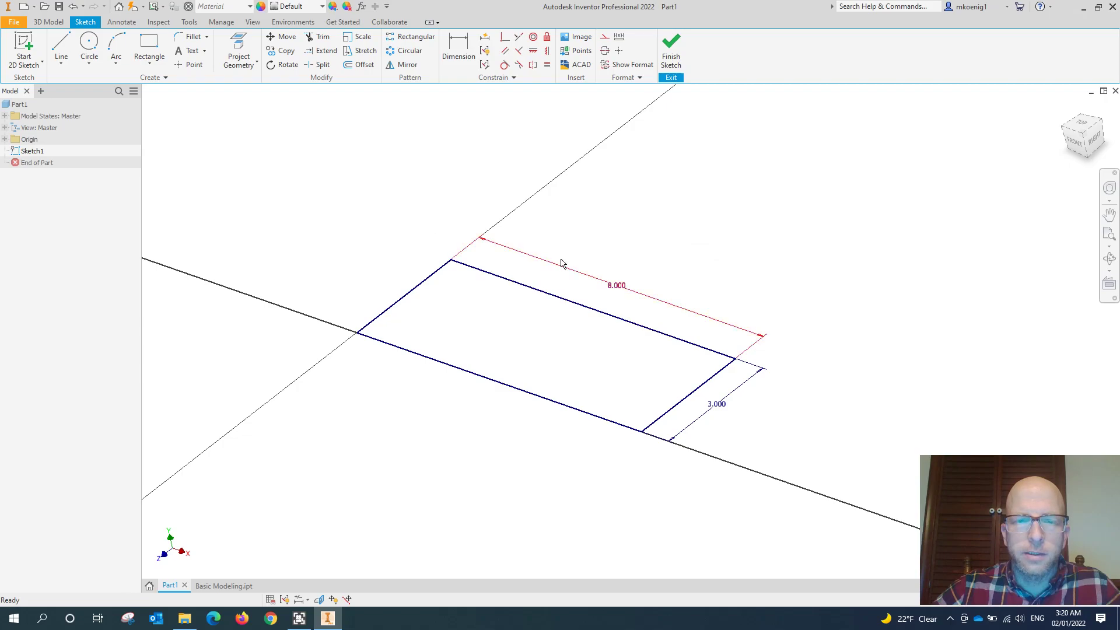
left_click(671, 54)
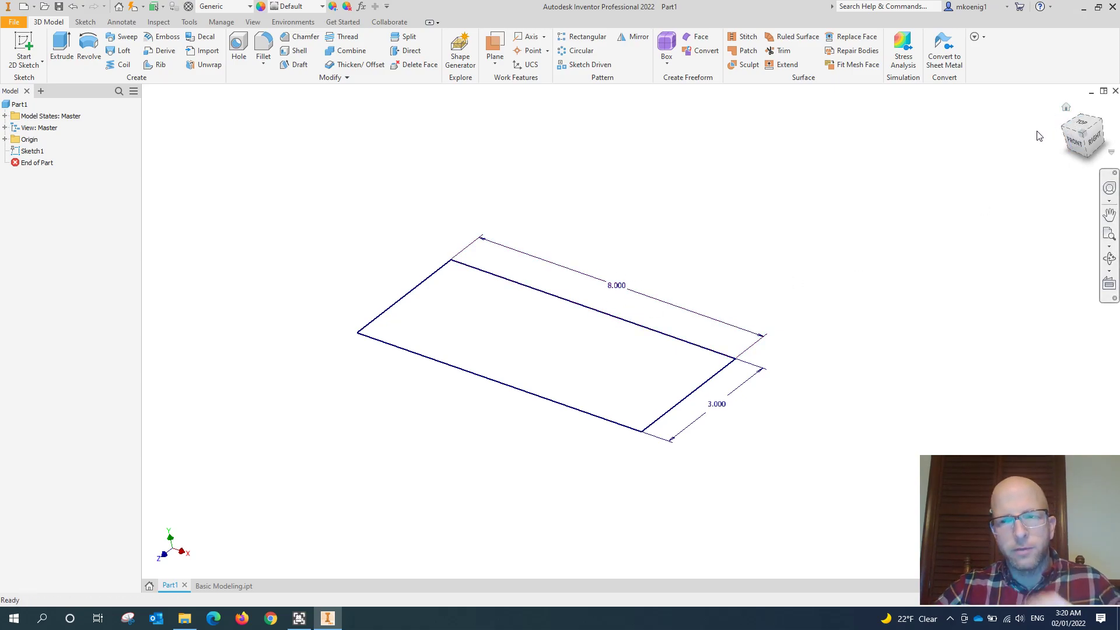
- Start an Extrude of the rectangular profile and set its distance to .75 in
left_click(1080, 121)
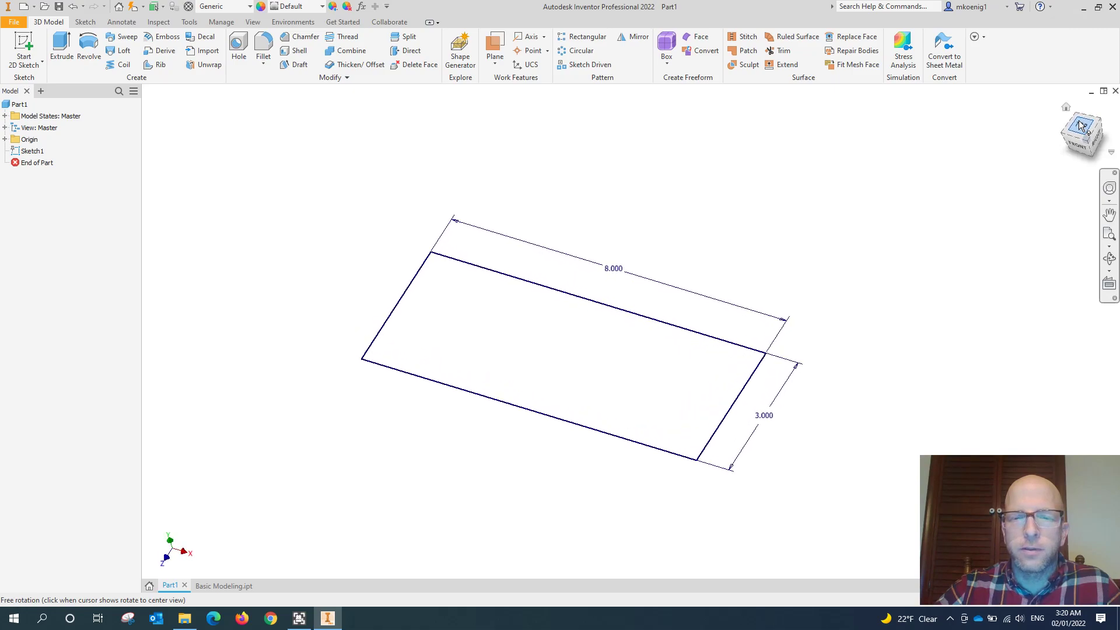
left_click(63, 53)
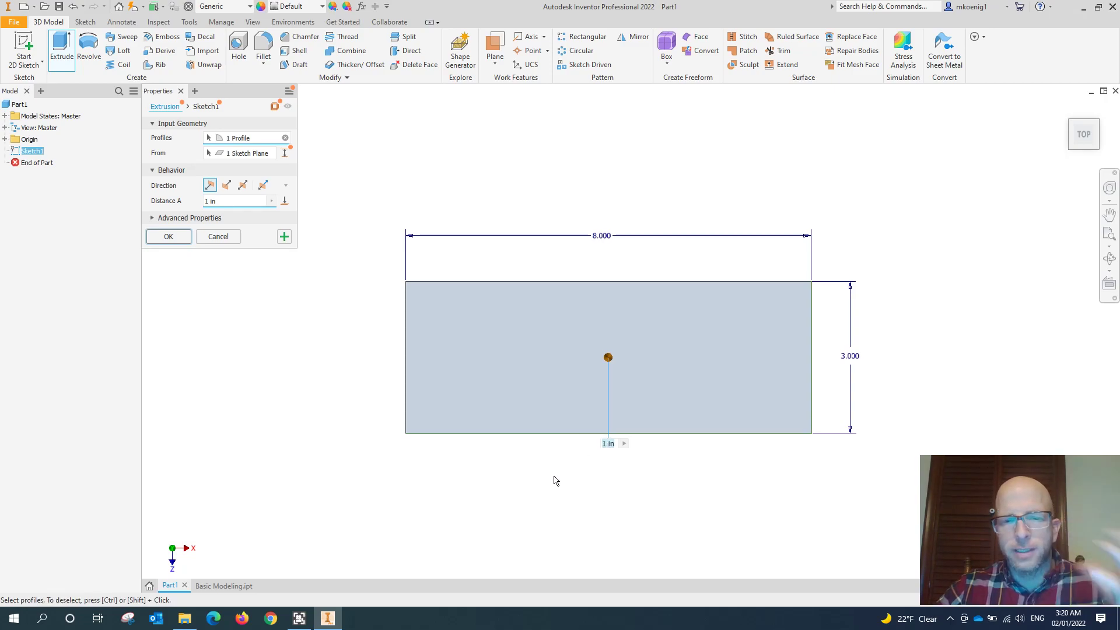
middle_click_drag(405, 443, 452, 326, "shift")
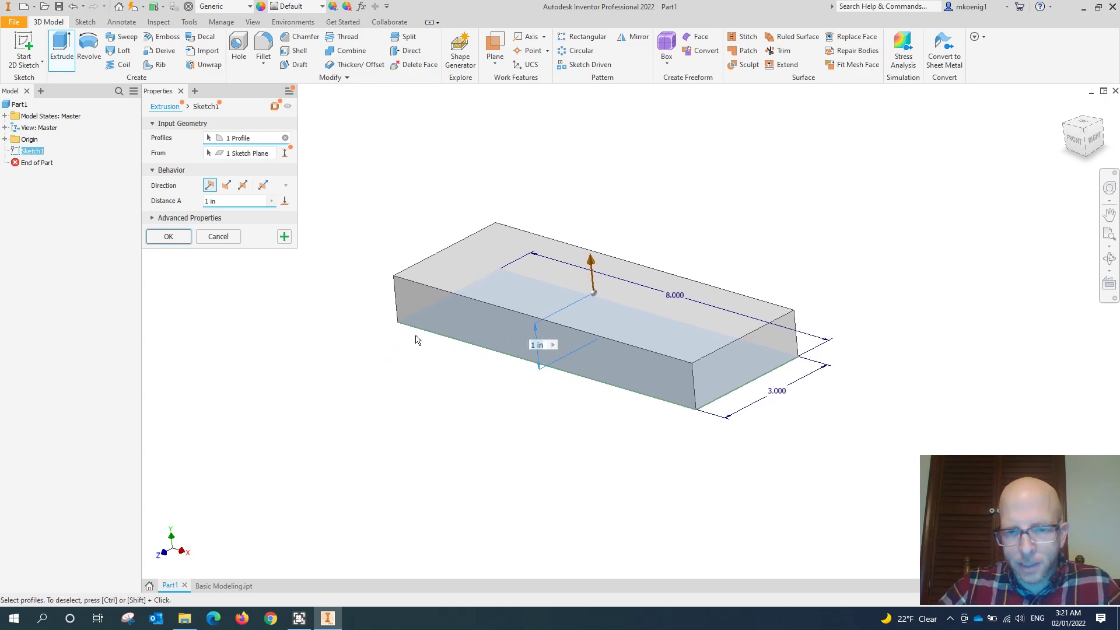
type(".75")
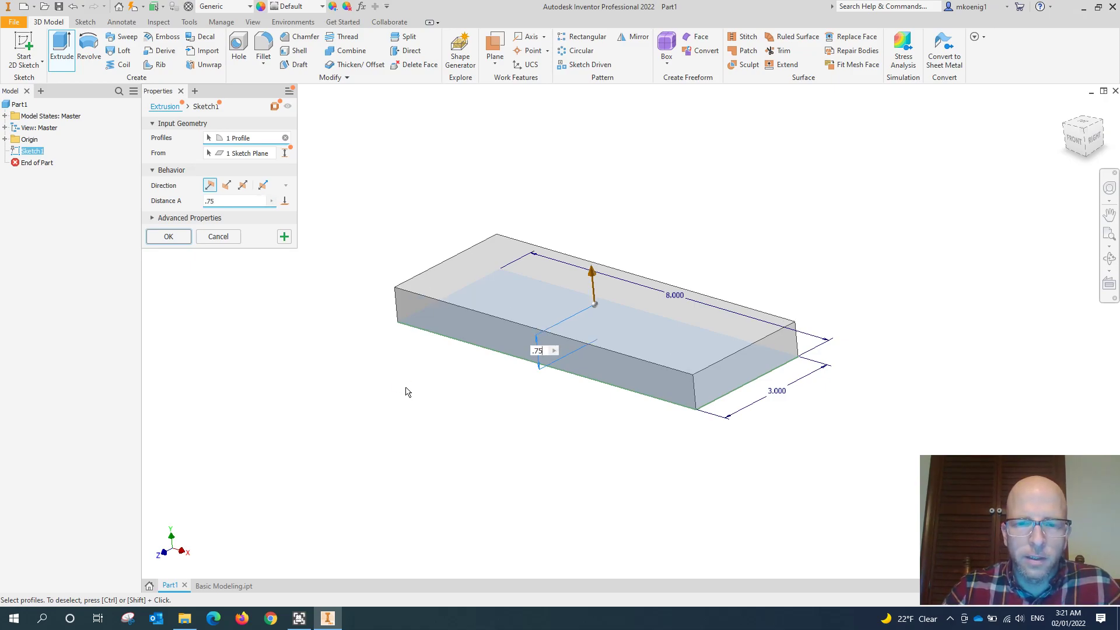
- Preview the extrusion in the flipped, default, symmetric and asymmetric directions
left_click(226, 185)
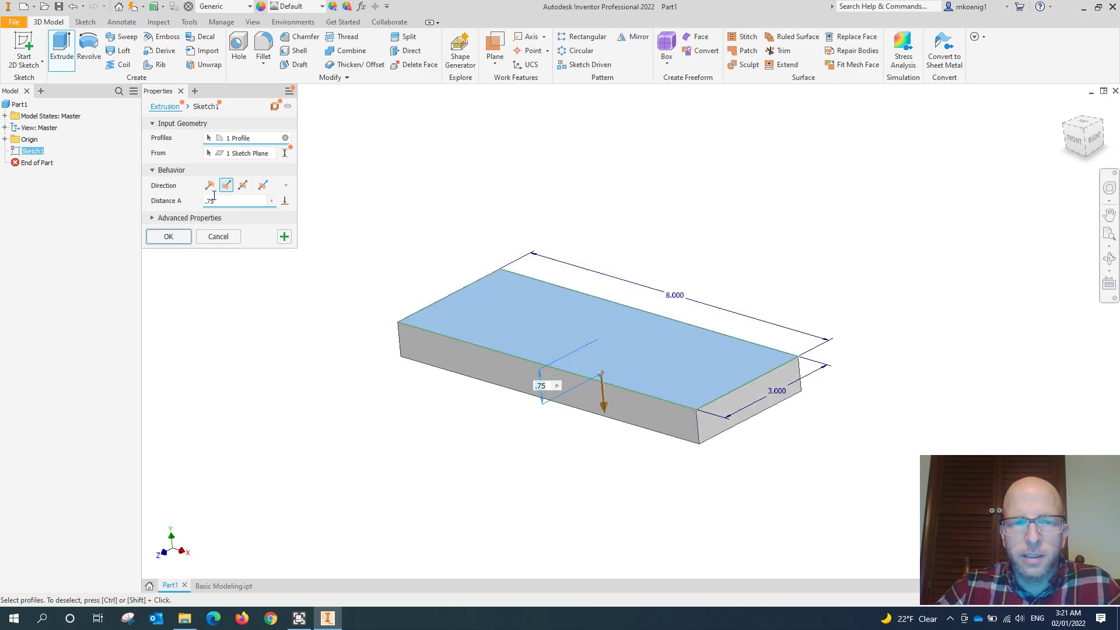
left_click(211, 188)
left_click(242, 186)
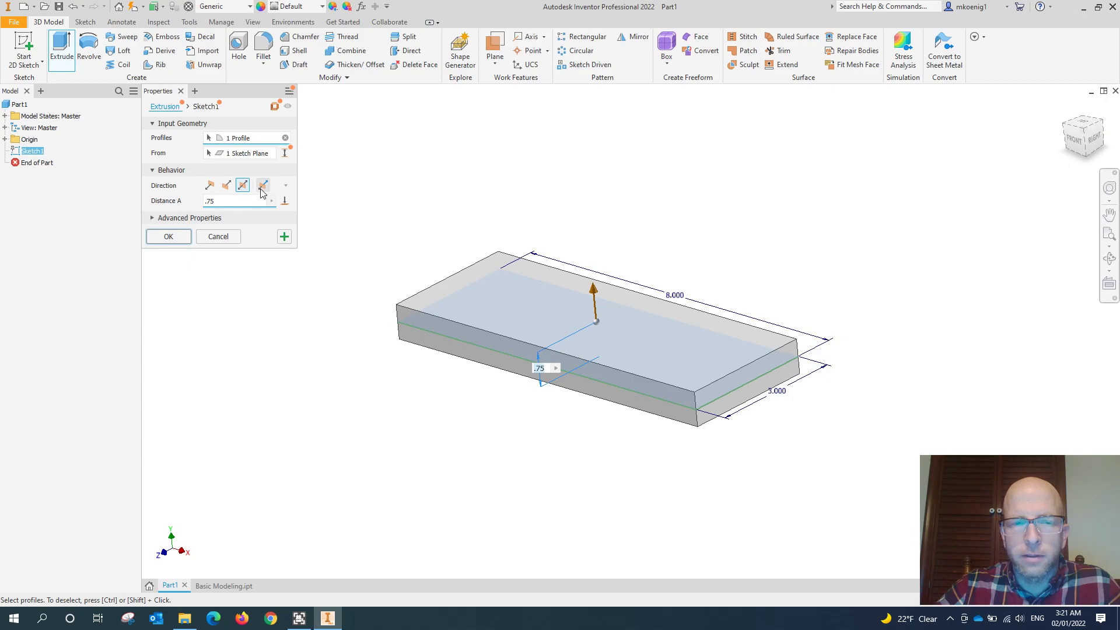
left_click(261, 188)
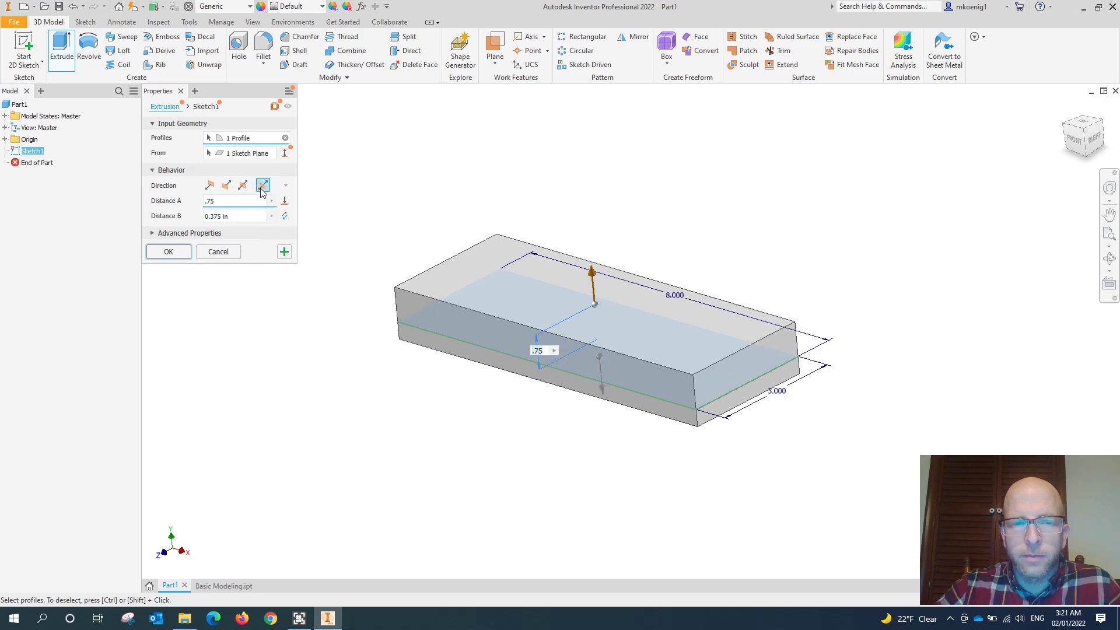
left_click(237, 218)
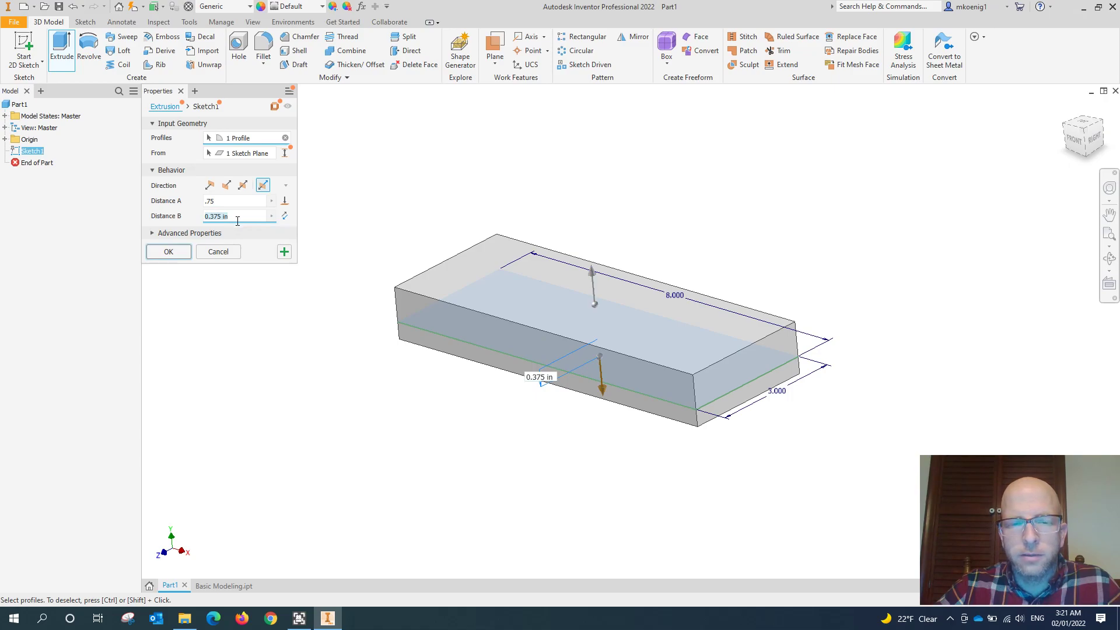
- Create the .75 in extrusion in the default direction and check its consumed sketch in the model tree
left_click(209, 187)
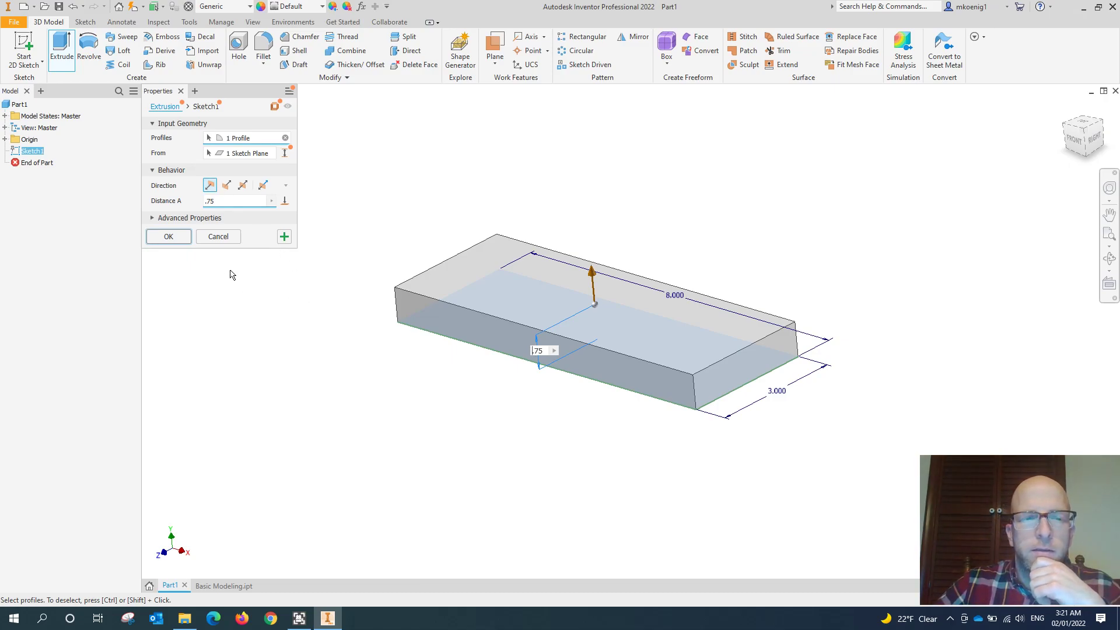
left_click(168, 237)
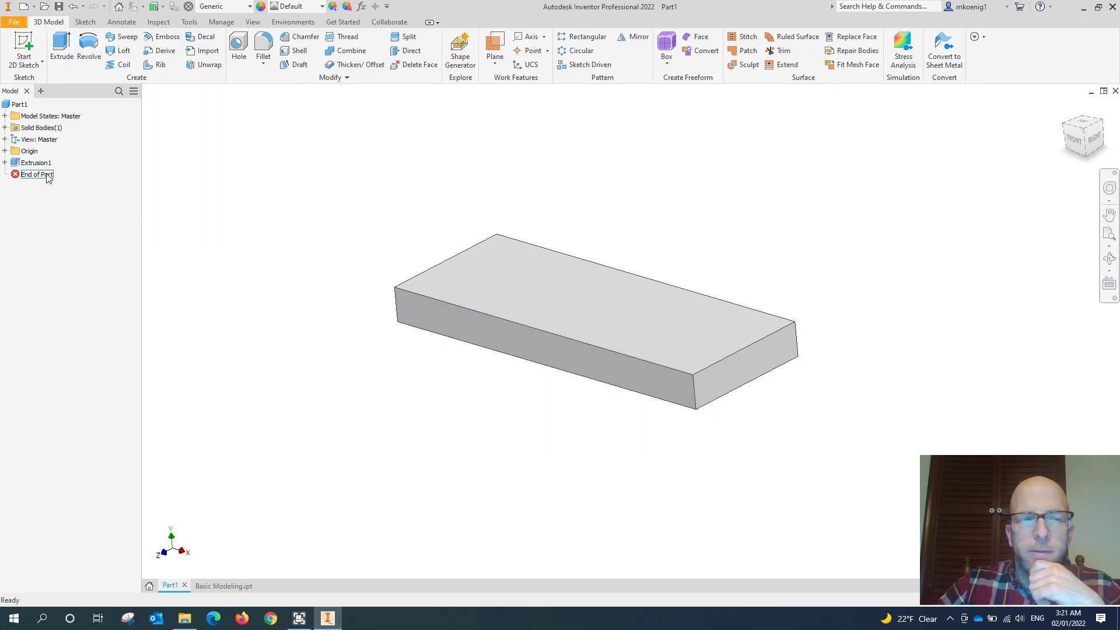
left_click(5, 163)
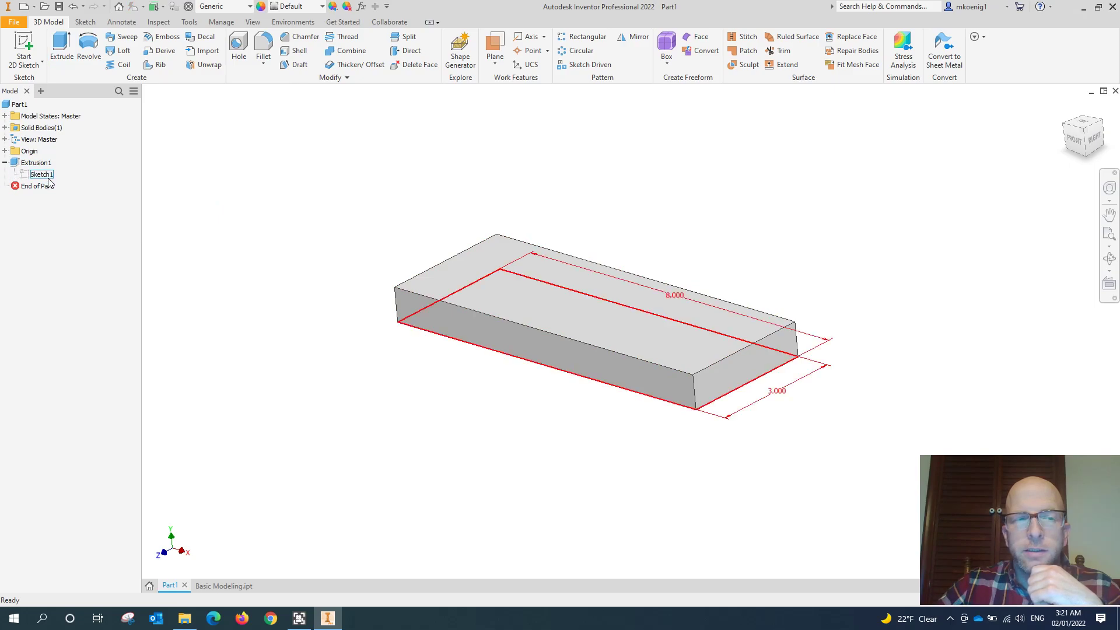
left_click(5, 163)
- Assign the Steel, Mild material to the part
middle_click_drag(367, 206, 319, 211)
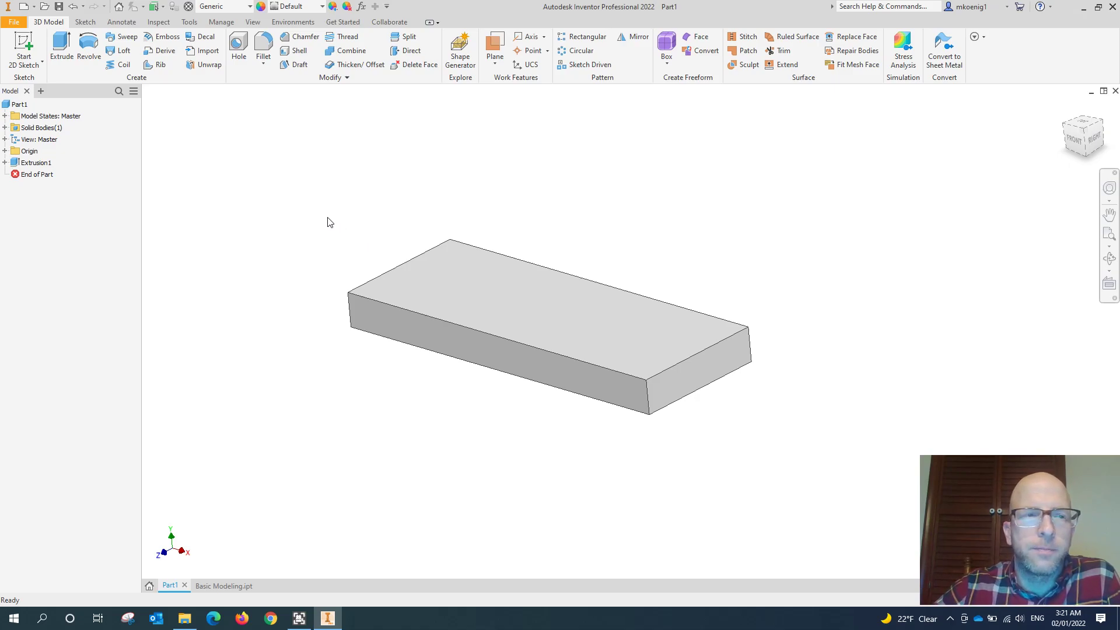
left_click(249, 7)
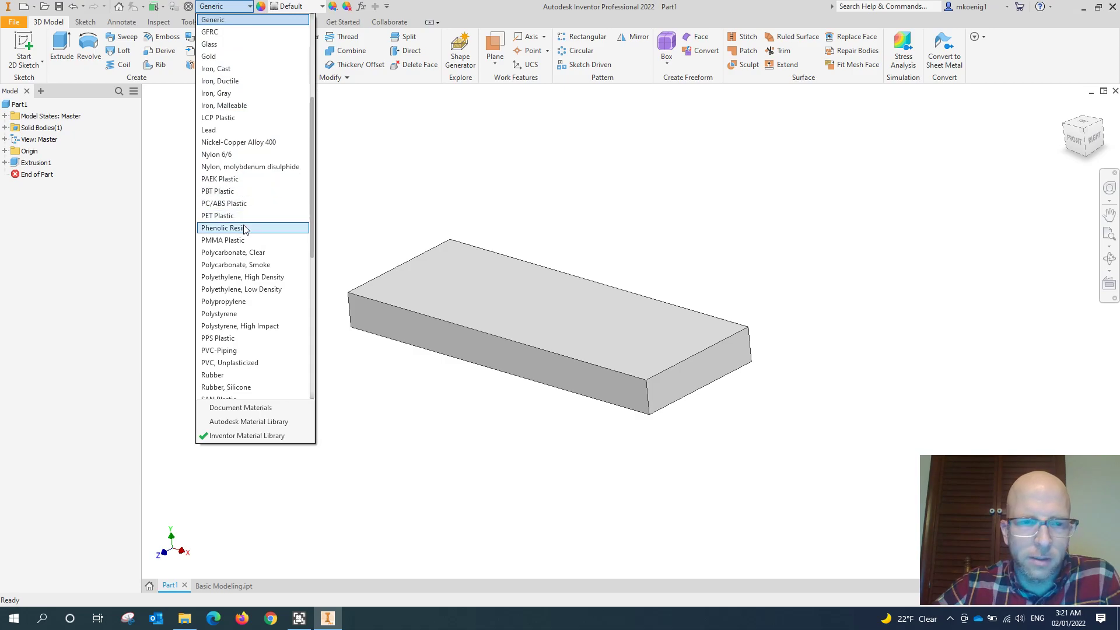
scroll(245, 229, "down", 3)
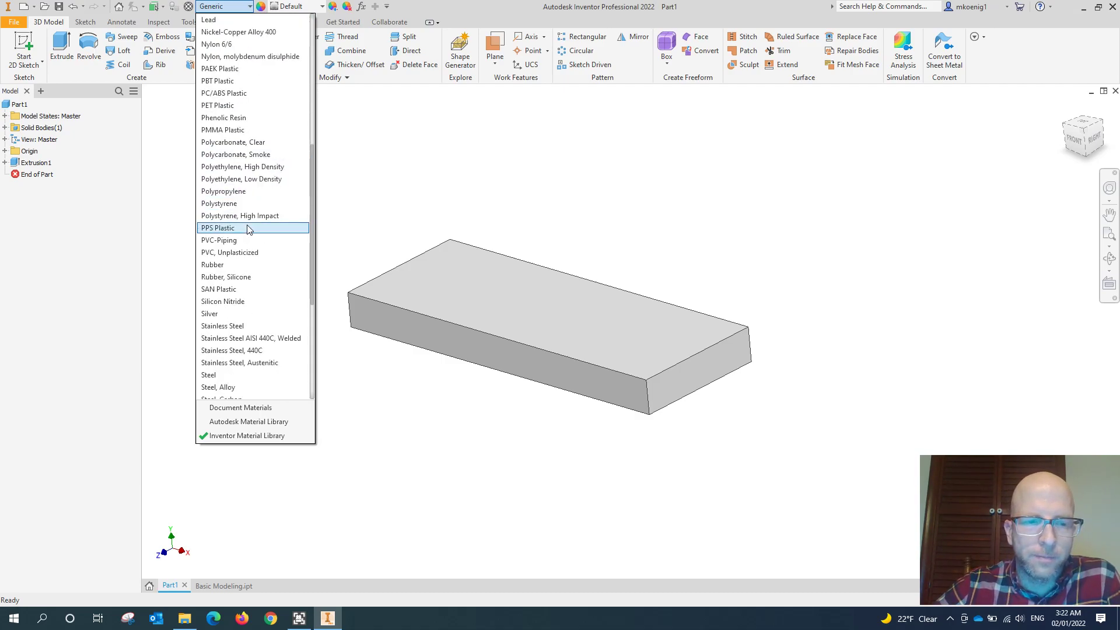
scroll(248, 229, "down", 2)
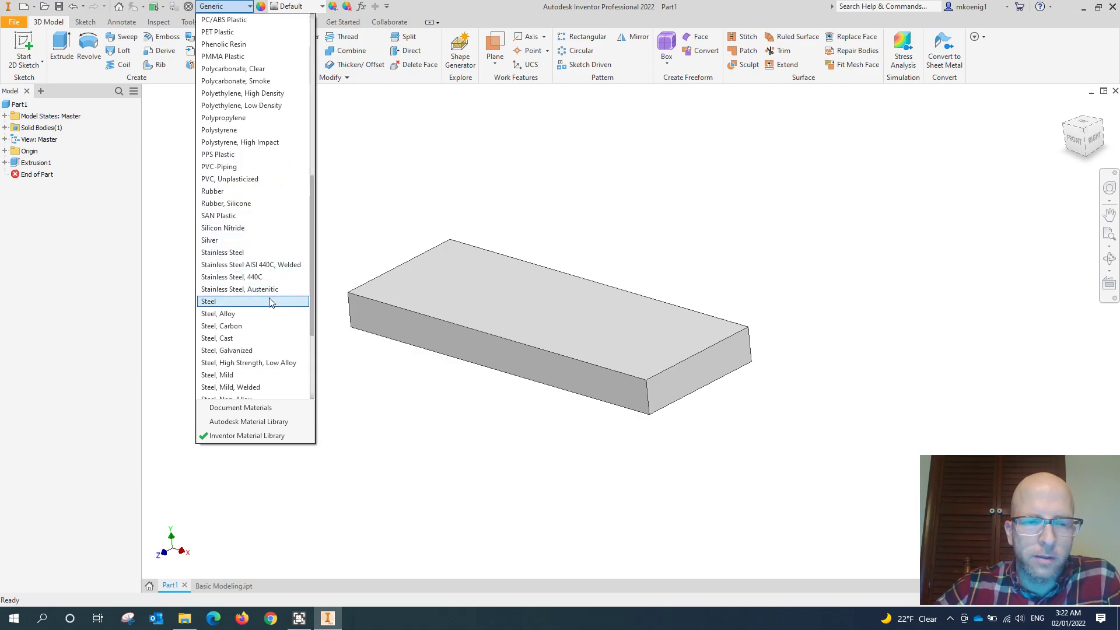
left_click(243, 375)
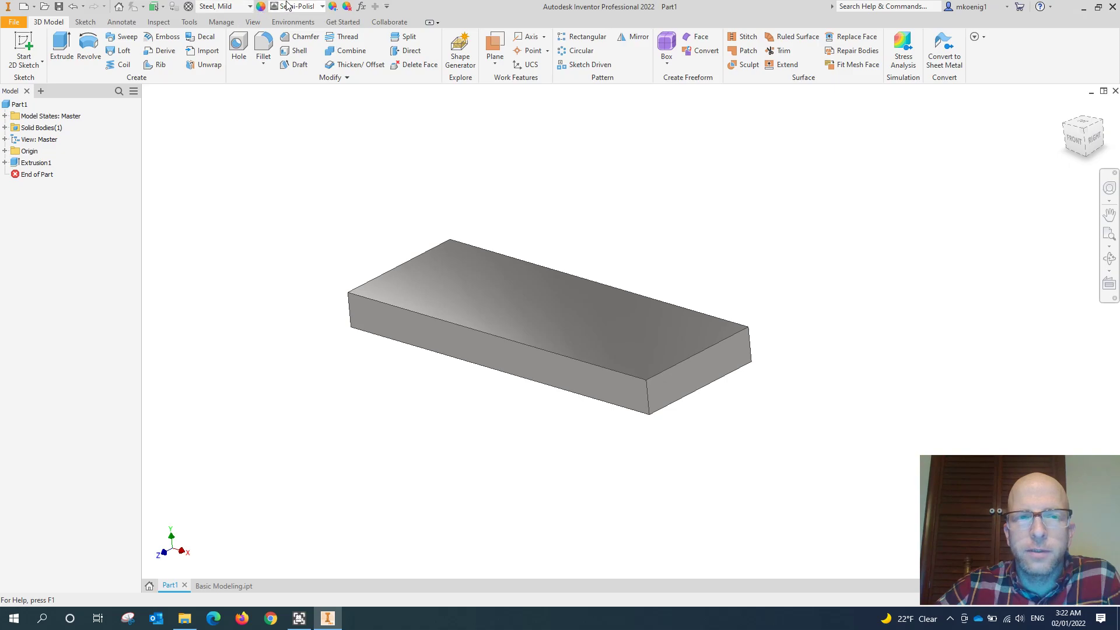
- Browse the available appearances for the part without choosing a different one
left_click(322, 7)
left_click(321, 7)
left_click(321, 7)
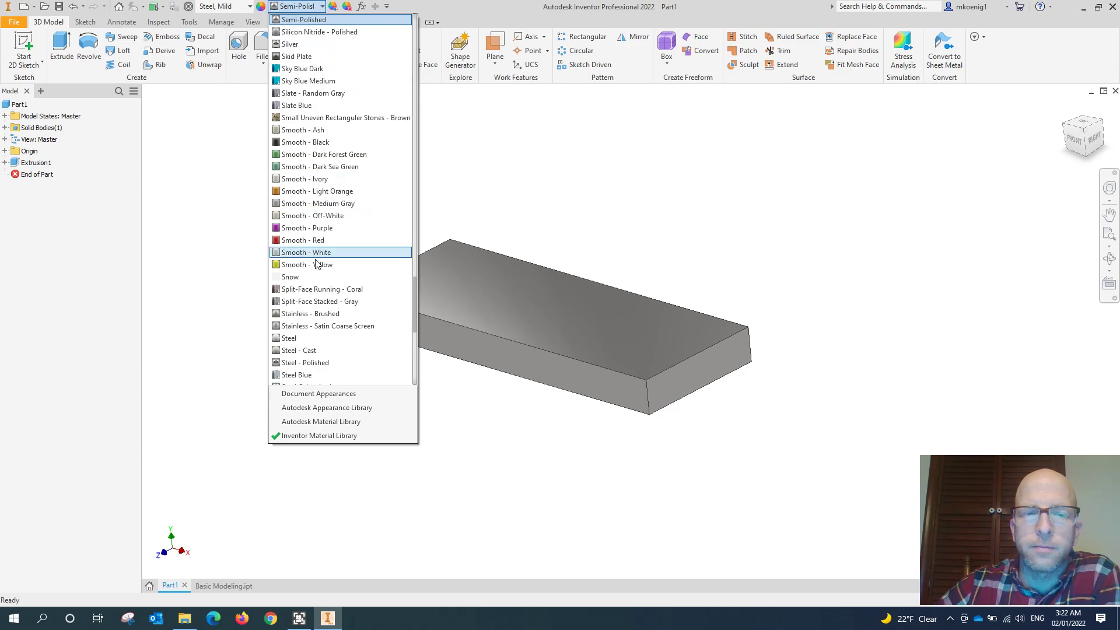
left_click_drag(416, 310, 407, 37)
left_click_drag(400, 82, 409, 262)
left_click(532, 173)
middle_click_drag(287, 243, 303, 220)
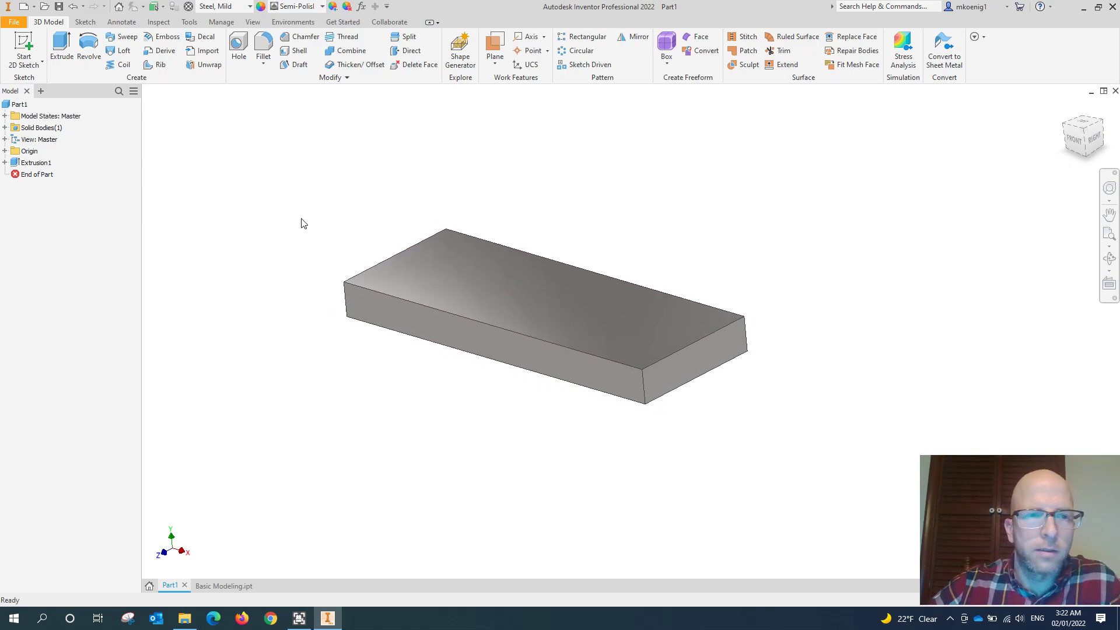
- Save the part as Basic Modeling 2 in the current workspace folder
left_click(60, 8)
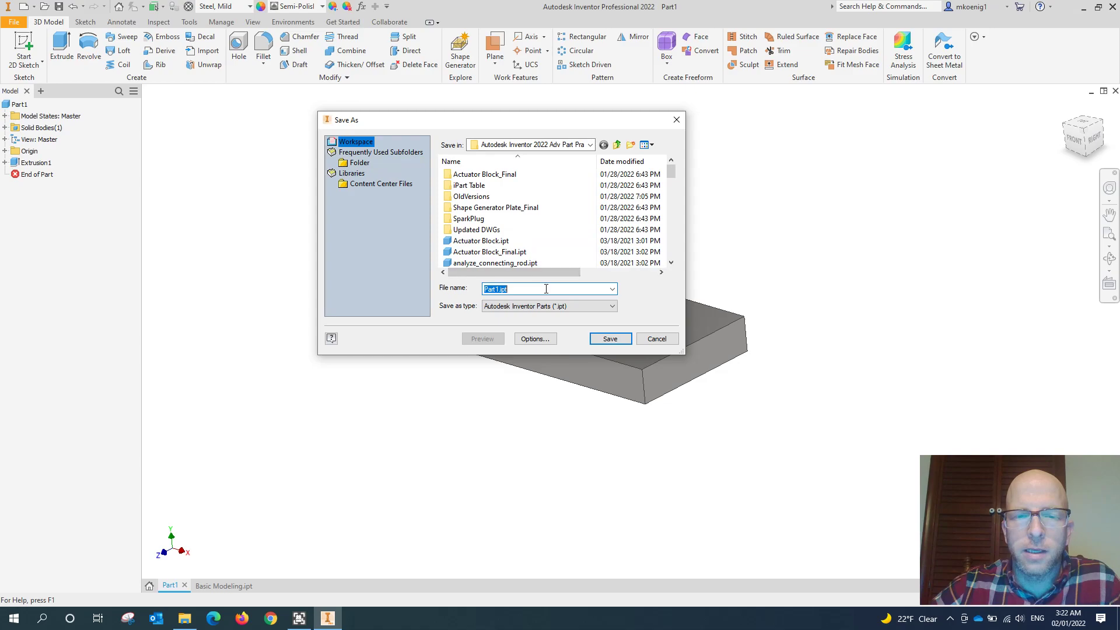
left_click(590, 145)
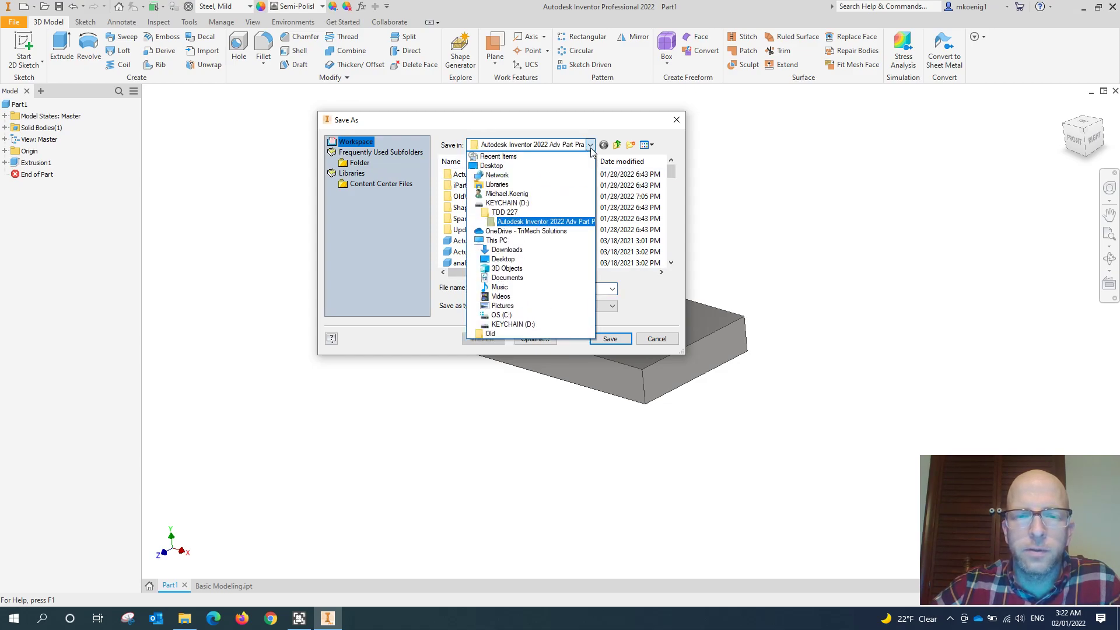
left_click(581, 139)
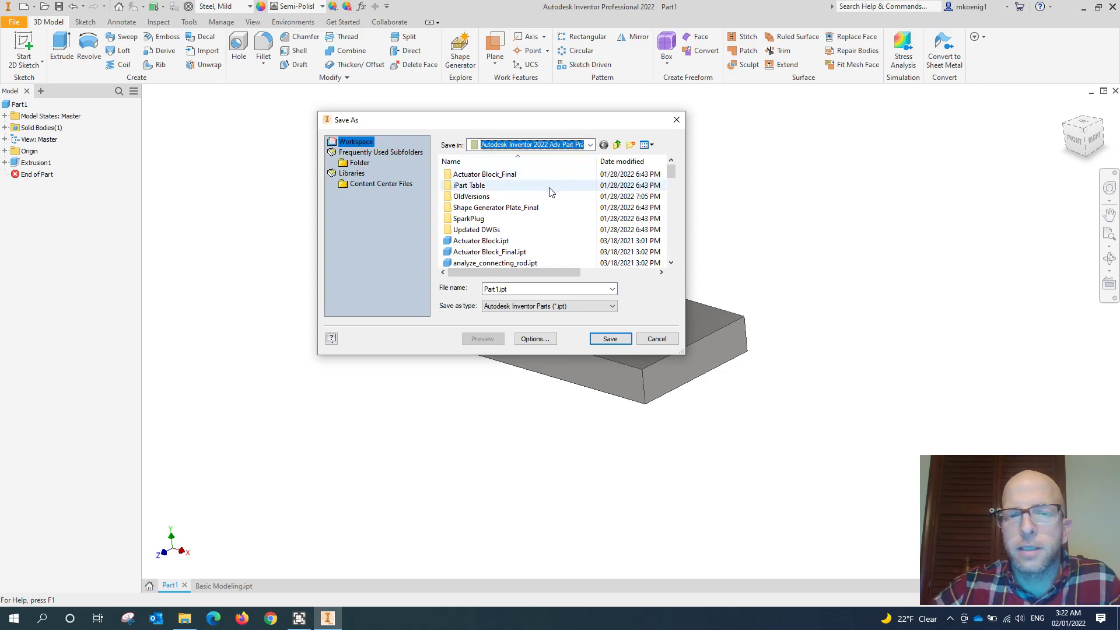
left_click(514, 290)
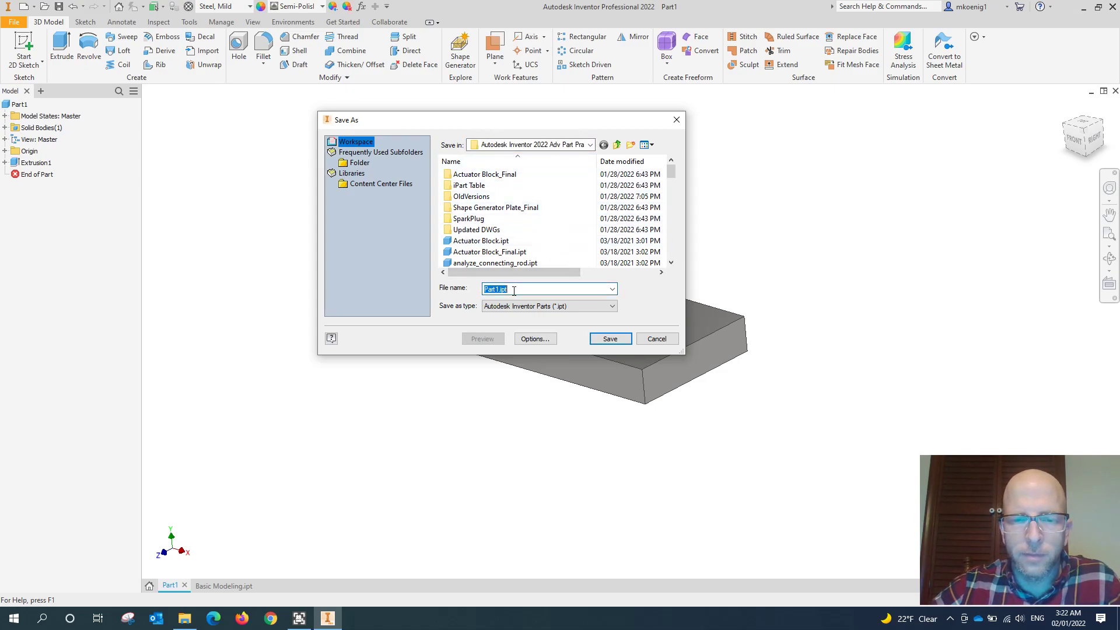
type("Basic")
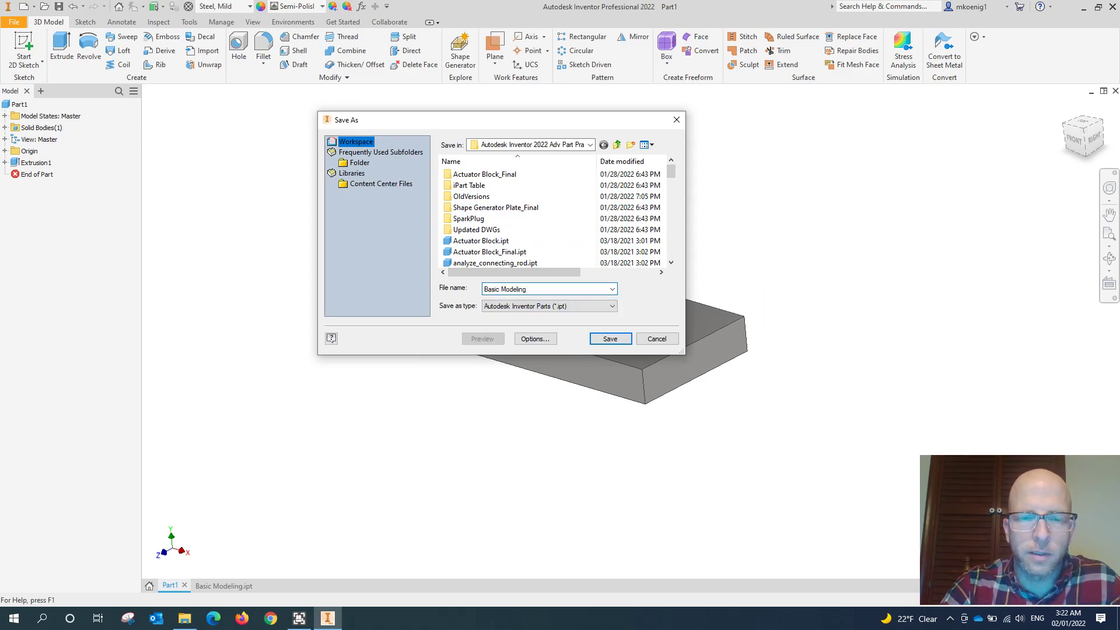
type("Modeling 2")
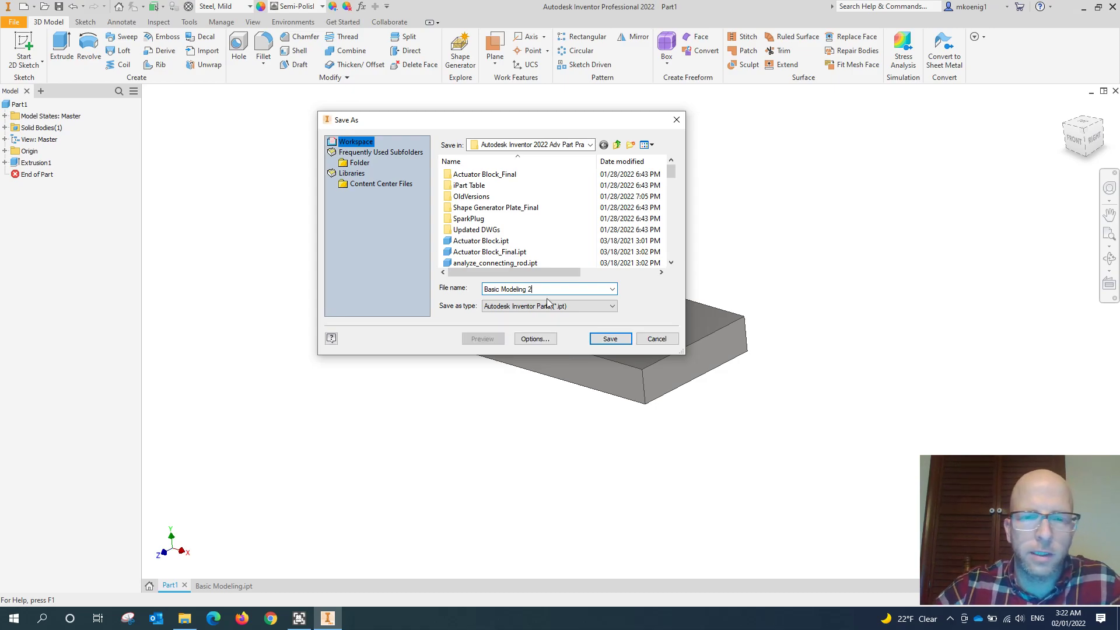
left_click(610, 341)
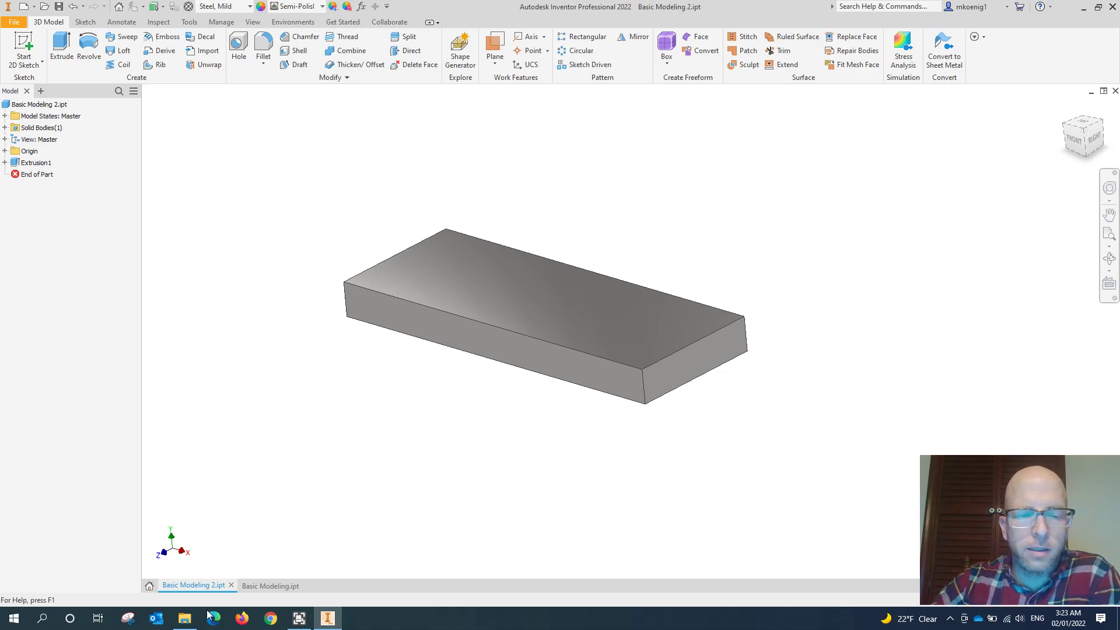
- Examine the flat front face with the vertical boss in Basic Modeling.ipt and compare it with the plate's front face in Basic Modeling 2.ipt
left_click(270, 586)
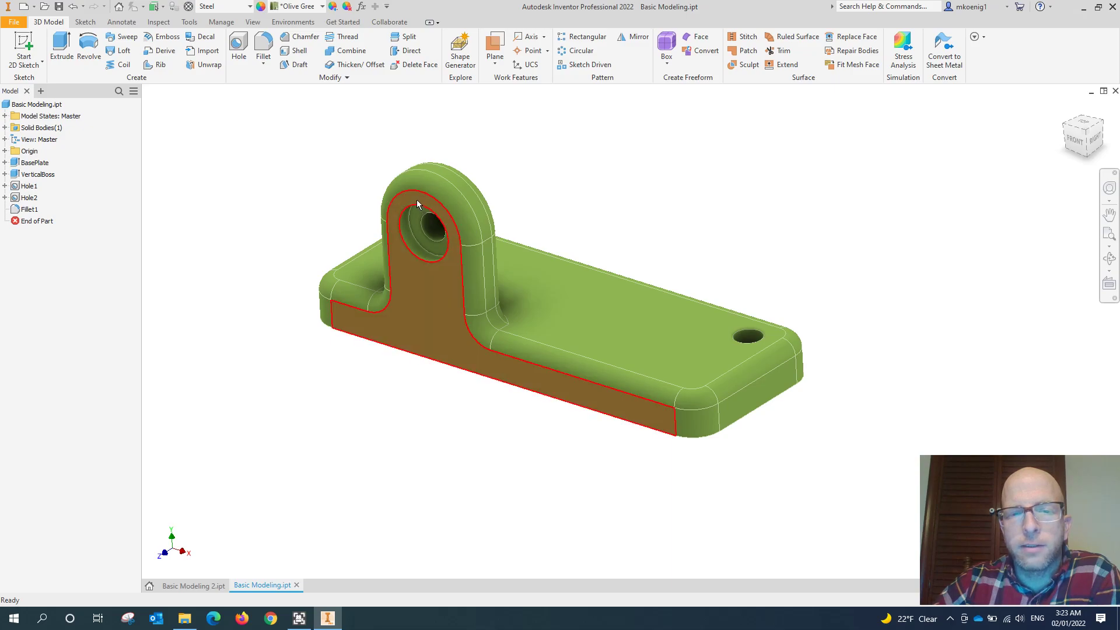
mouse_move(417, 200)
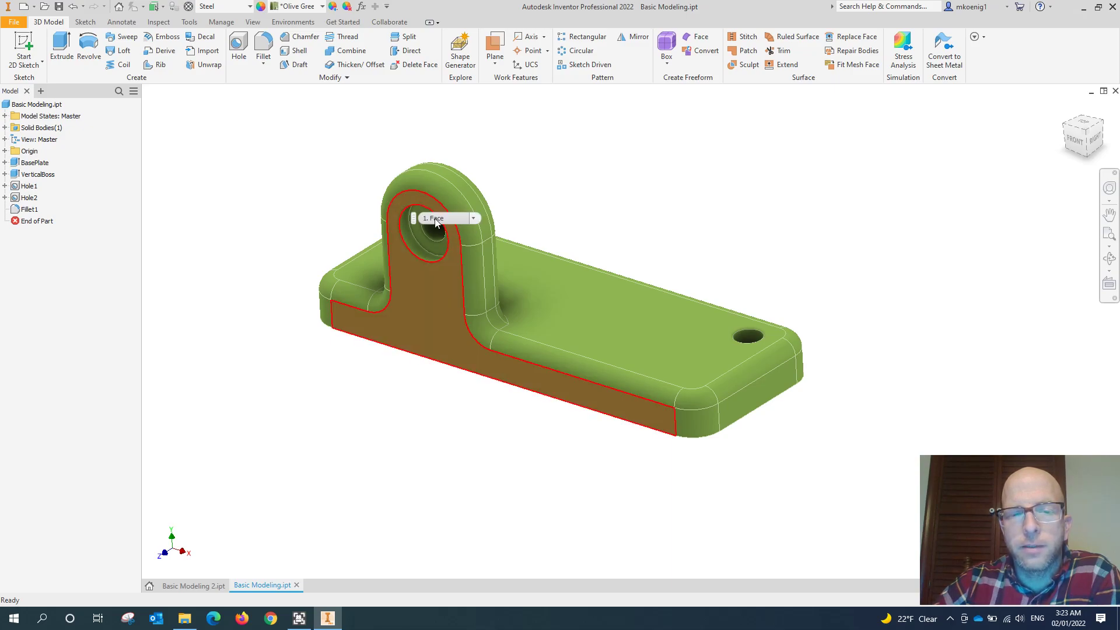
left_click(378, 332)
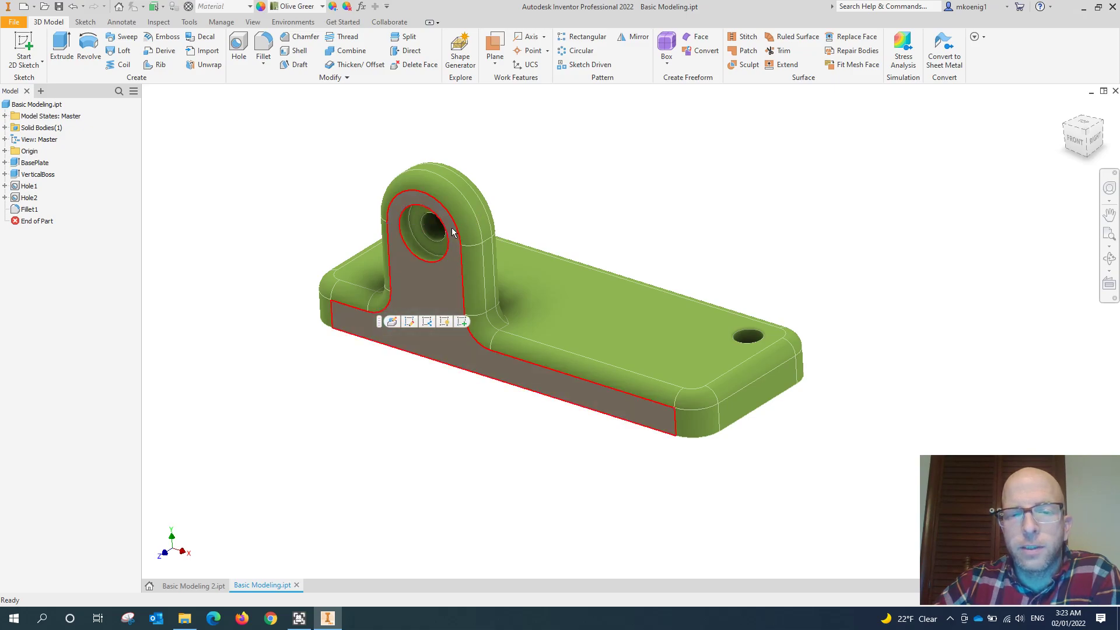
left_click(322, 333)
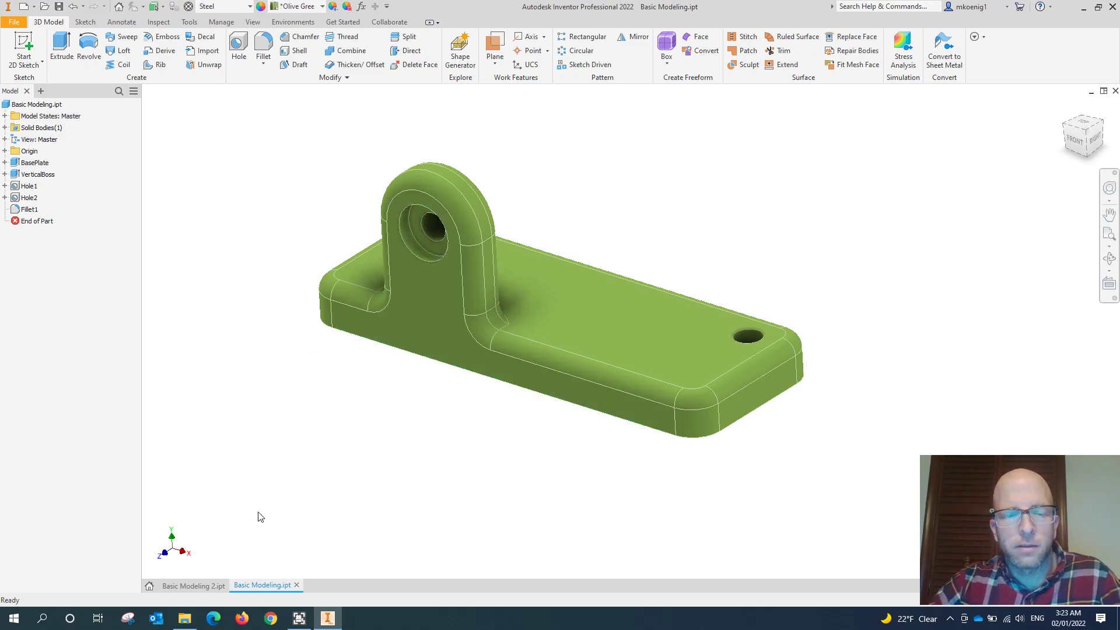
left_click(202, 586)
middle_click_drag(403, 378, 410, 398)
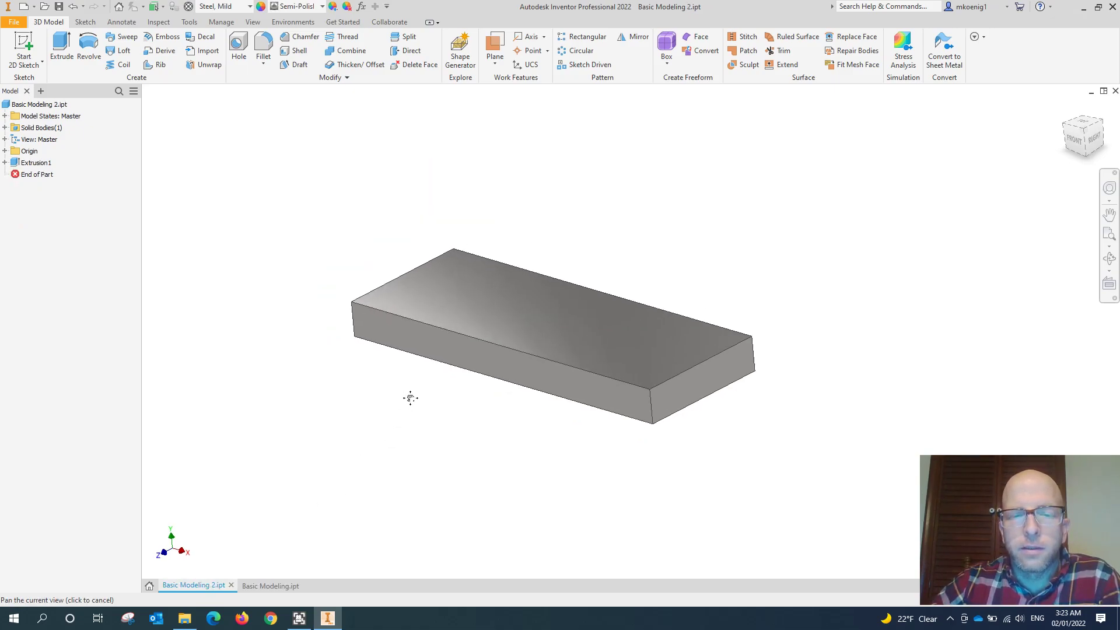
left_click(411, 331)
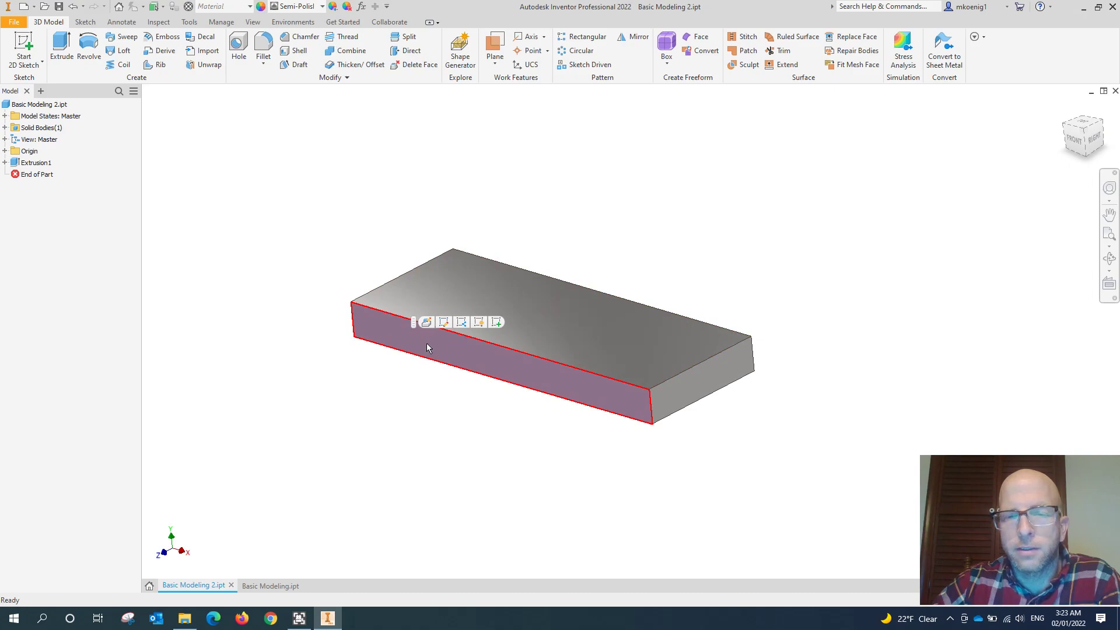
left_click(262, 358)
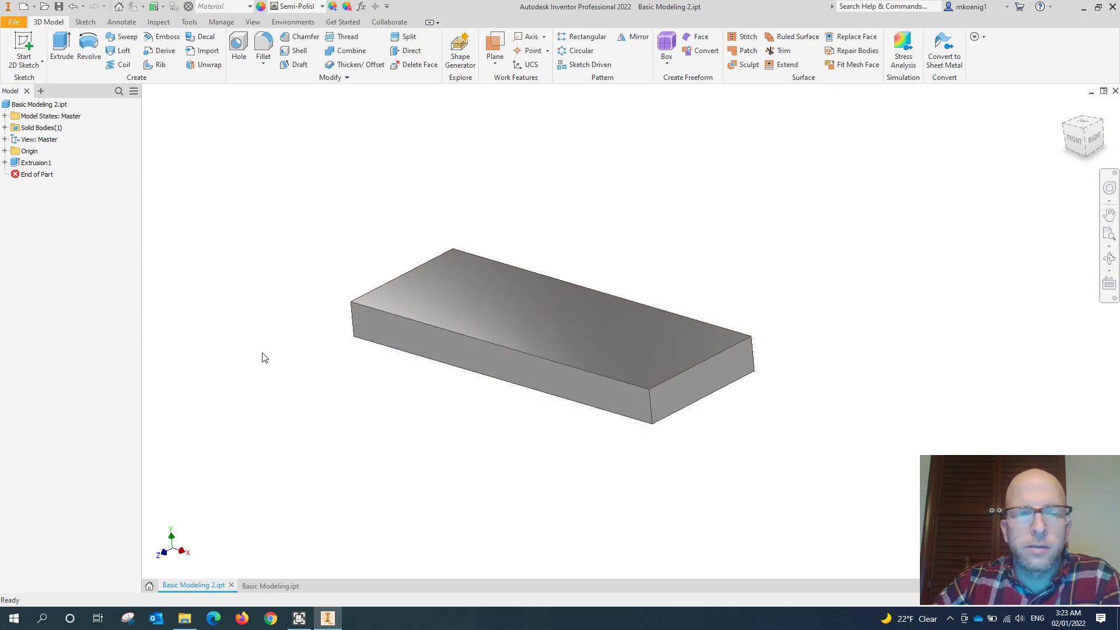
- Start a 2D sketch on the plate's long front face, with the Origin folder expanded in the model tree
left_click(24, 48)
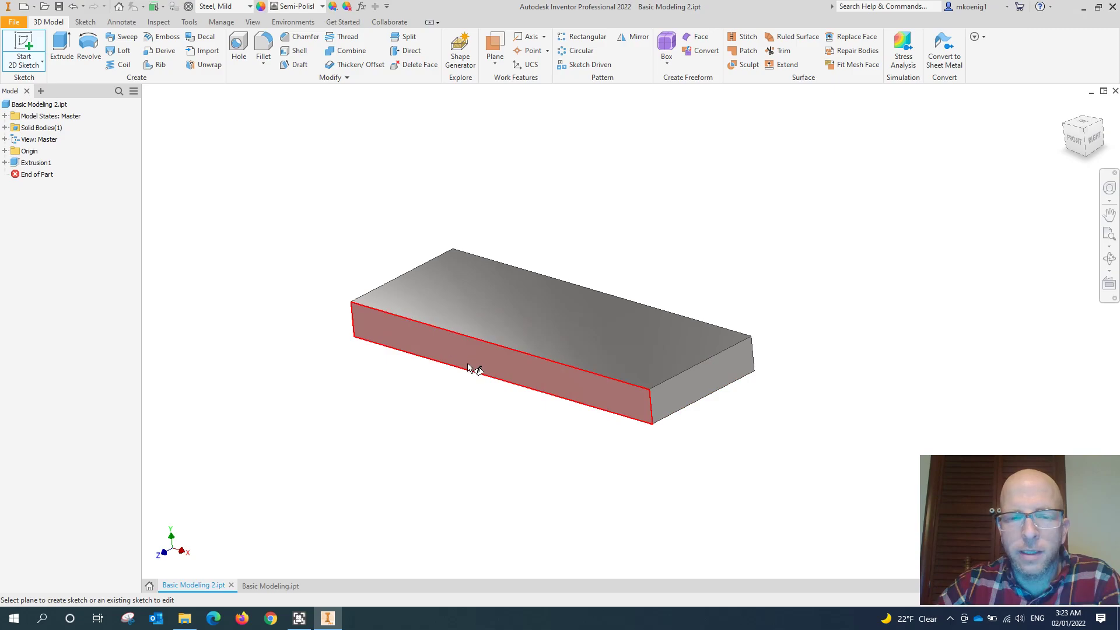
mouse_move(468, 366)
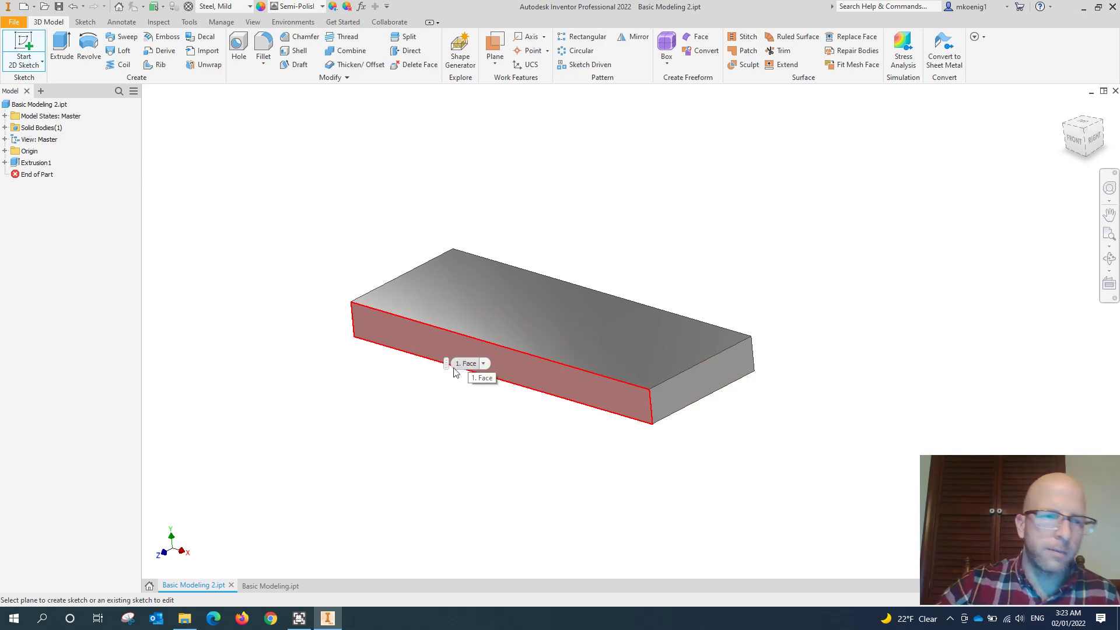
left_click(5, 151)
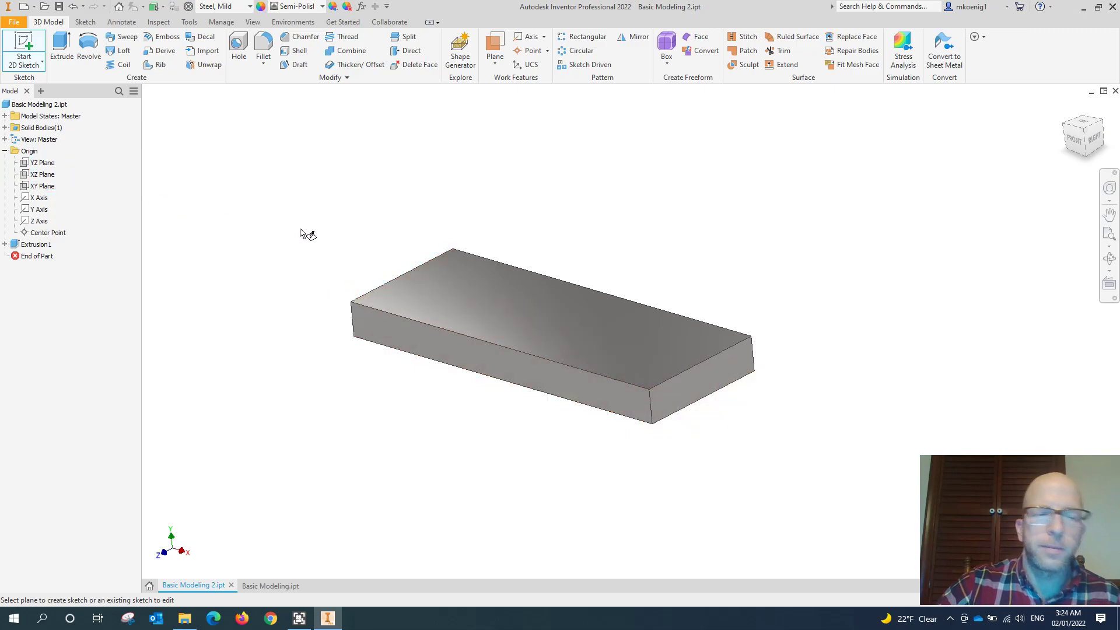
left_click(422, 338)
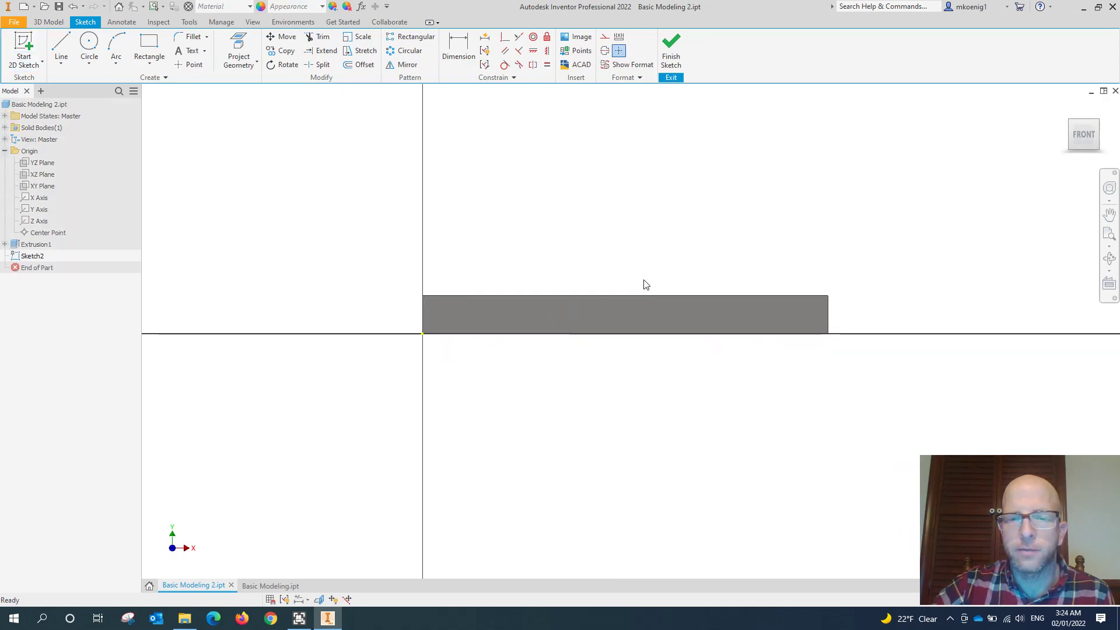
- Draw a vertical line about 2.83 in long, starting on the plate's bottom front edge near the origin end and extending above the plate
middle_click_drag(671, 244, 540, 270, "shift")
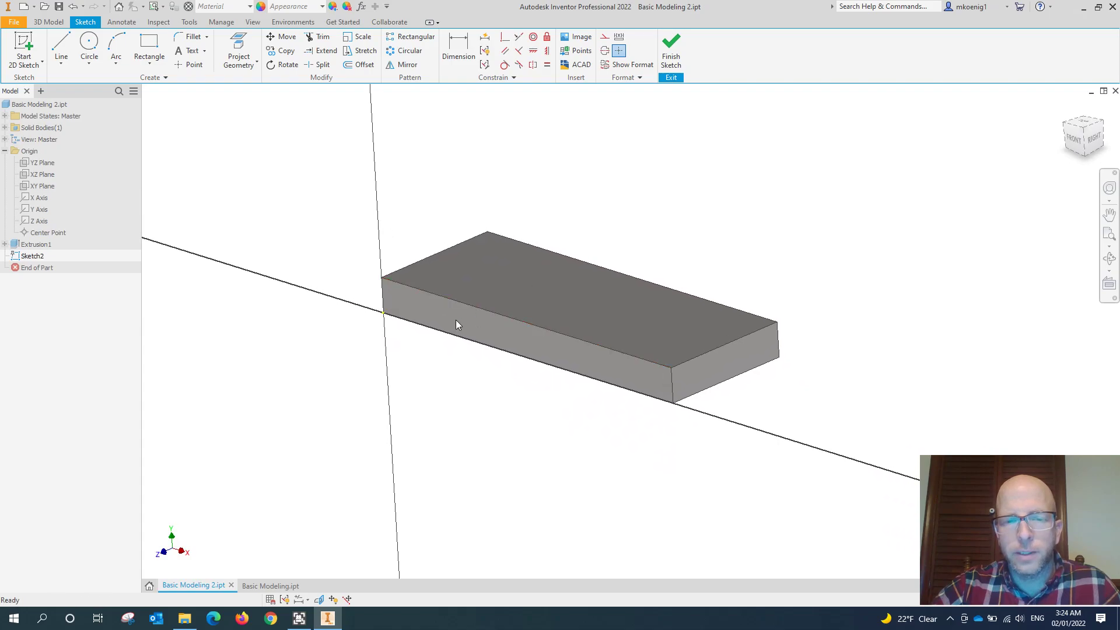
middle_click_drag(423, 359, 398, 404)
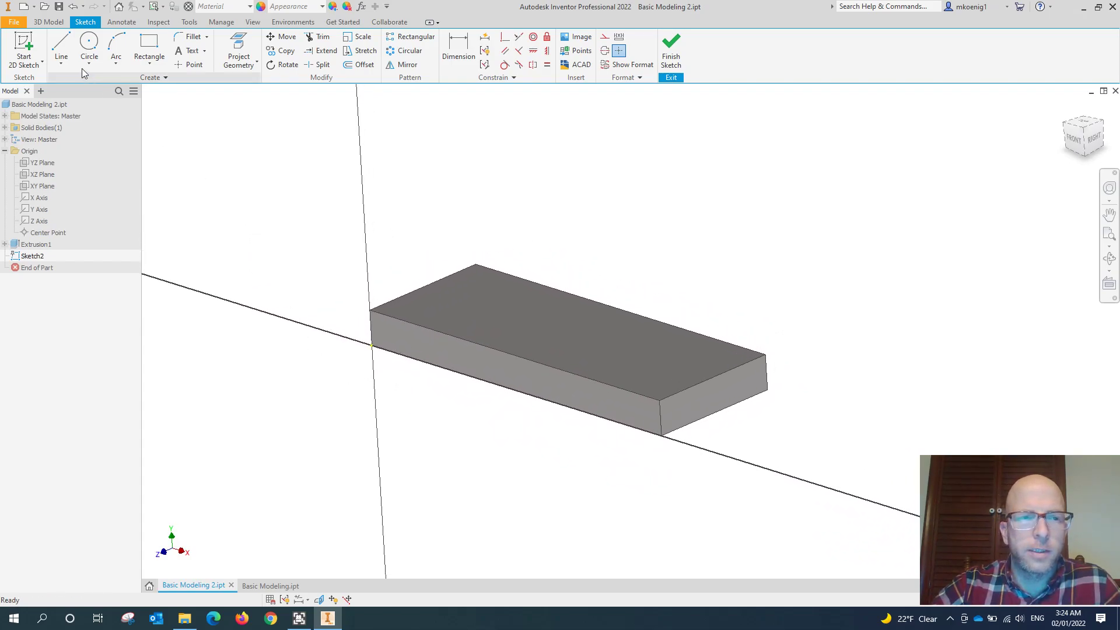
left_click(61, 43)
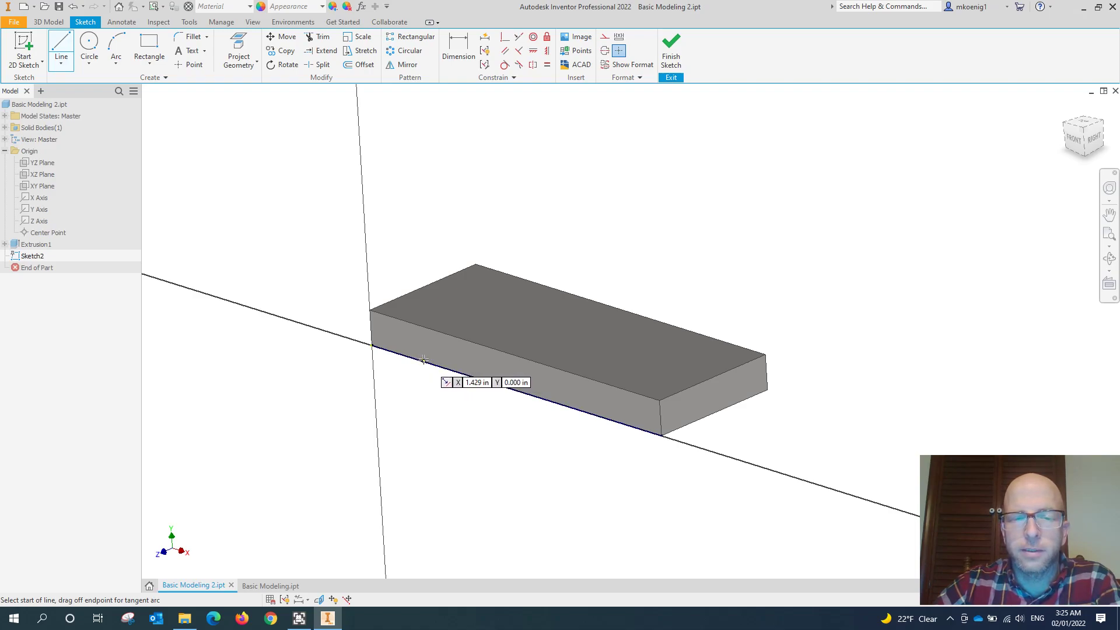
left_click(424, 360)
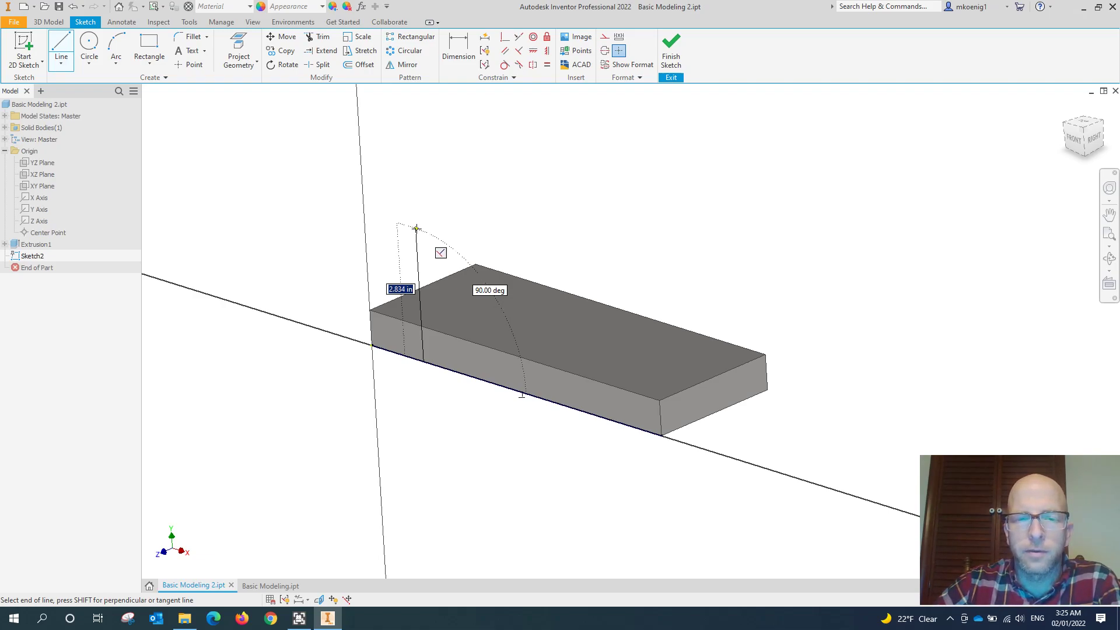
left_click(416, 228)
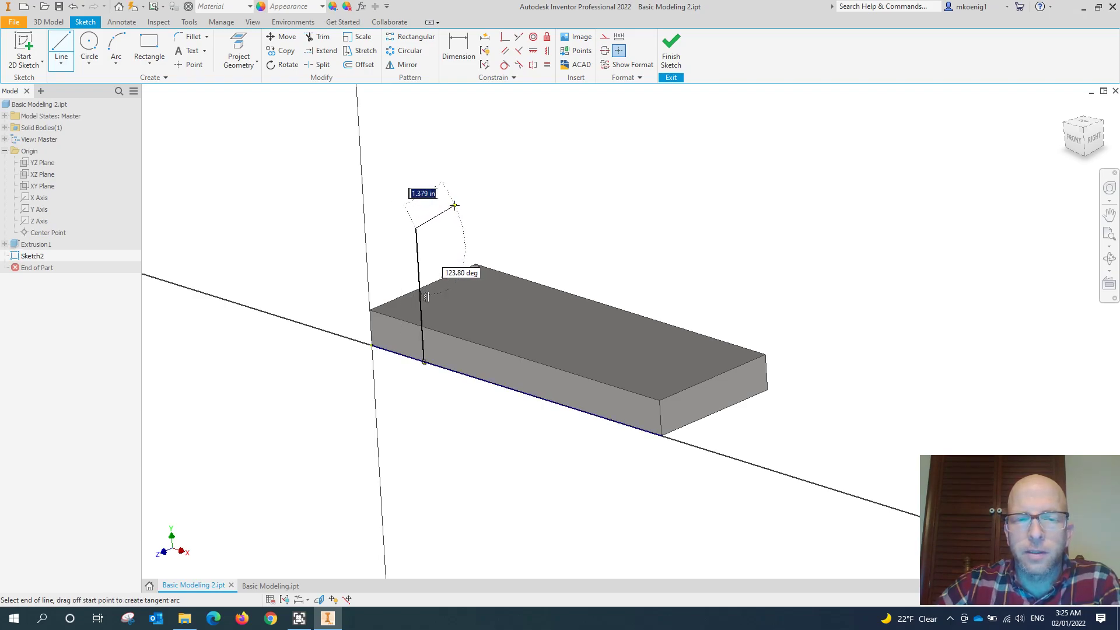
- Continue the profile with a tangent arc over the top and a vertical line about 2.83 in long back down to the plate's bottom edge
middle_click_drag(476, 192, 447, 226)
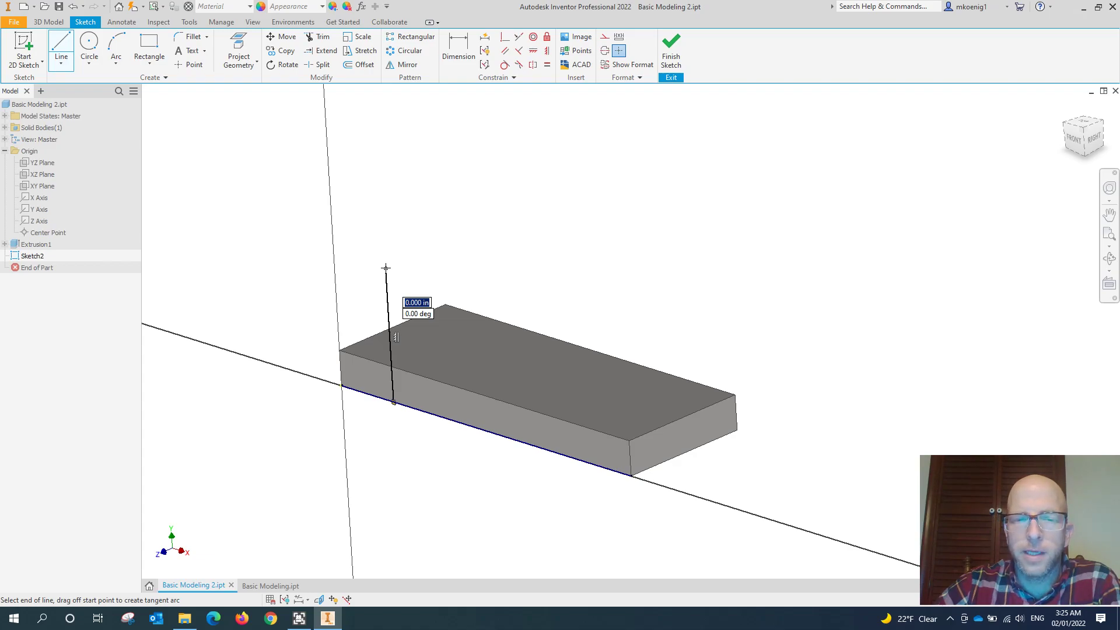
left_click_drag(386, 268, 513, 308)
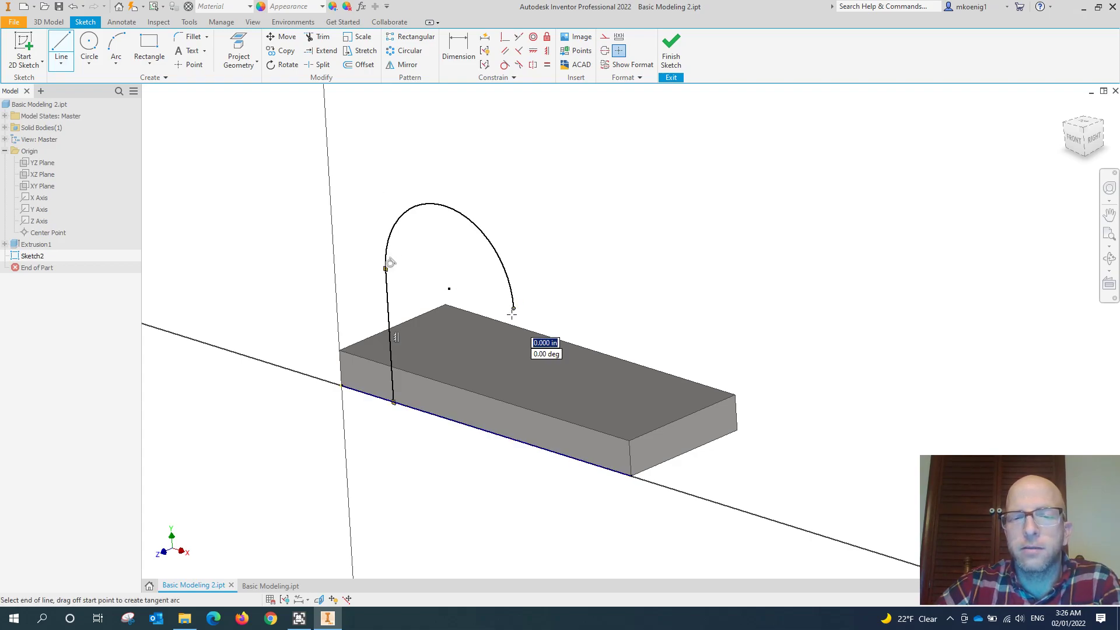
middle_click_drag(535, 296, 574, 271)
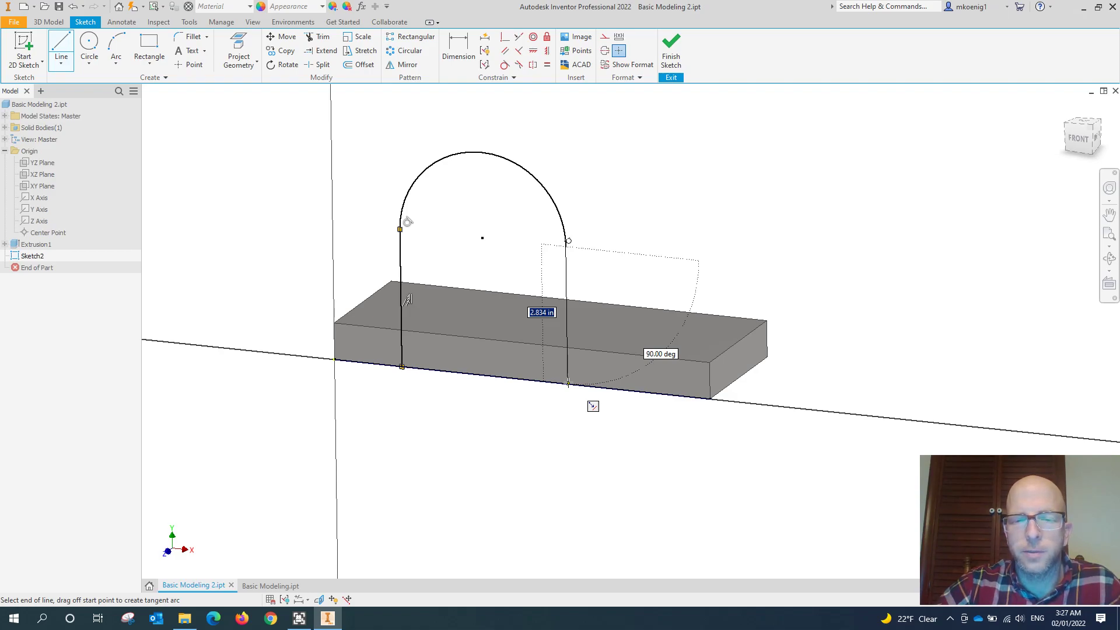
left_click(568, 384)
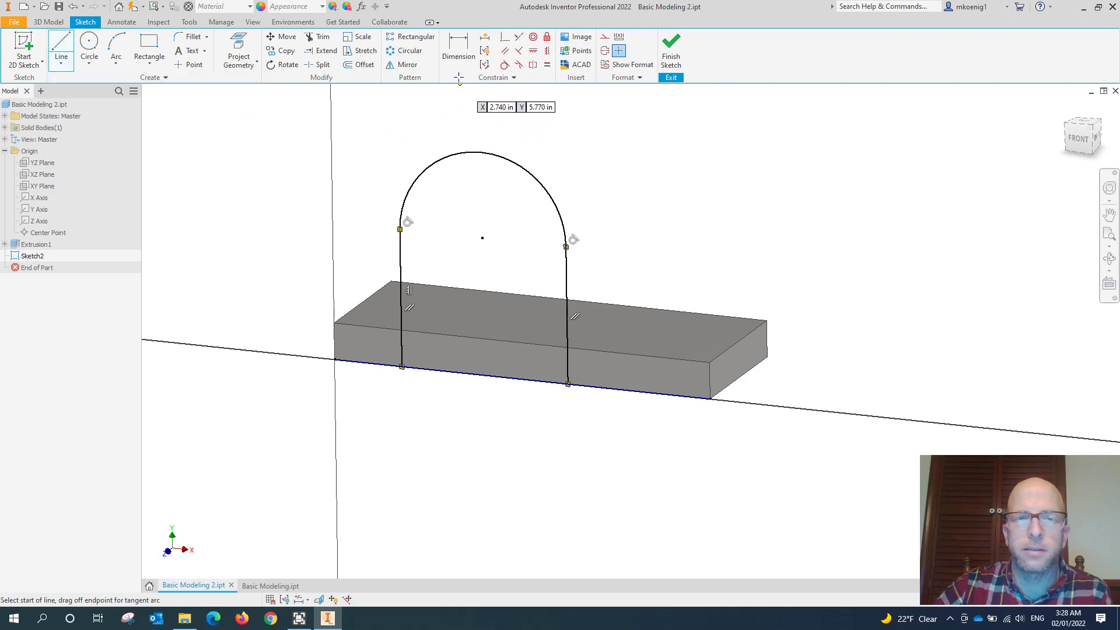
- Dimension the horizontal distance from the plate's short vertical edge at the origin to the arc's center as 2.5 in
left_click(458, 53)
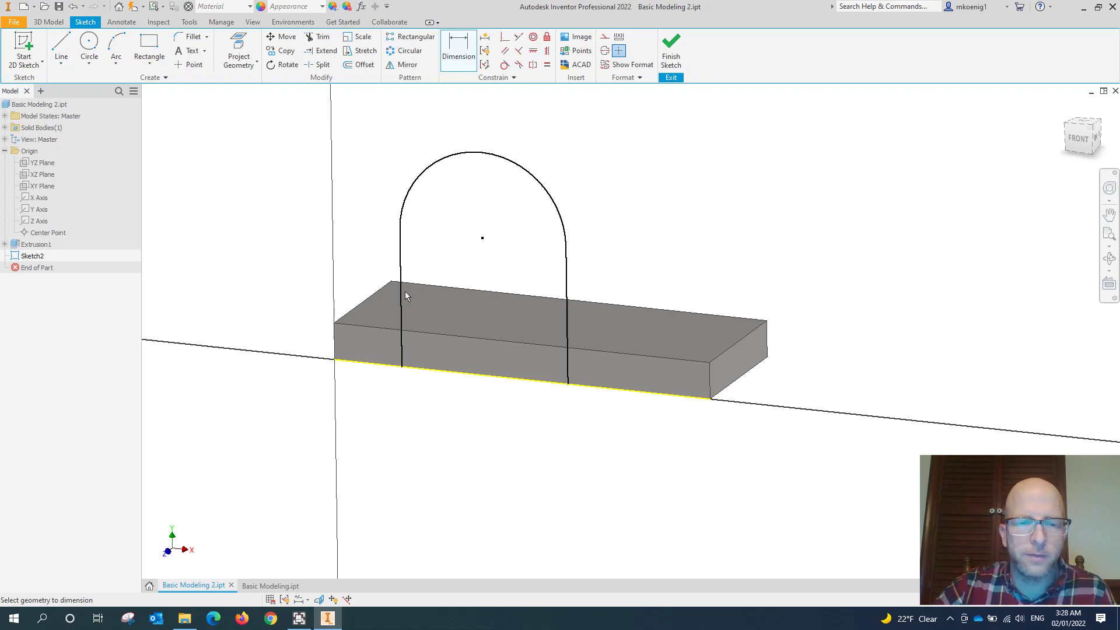
left_click(336, 340)
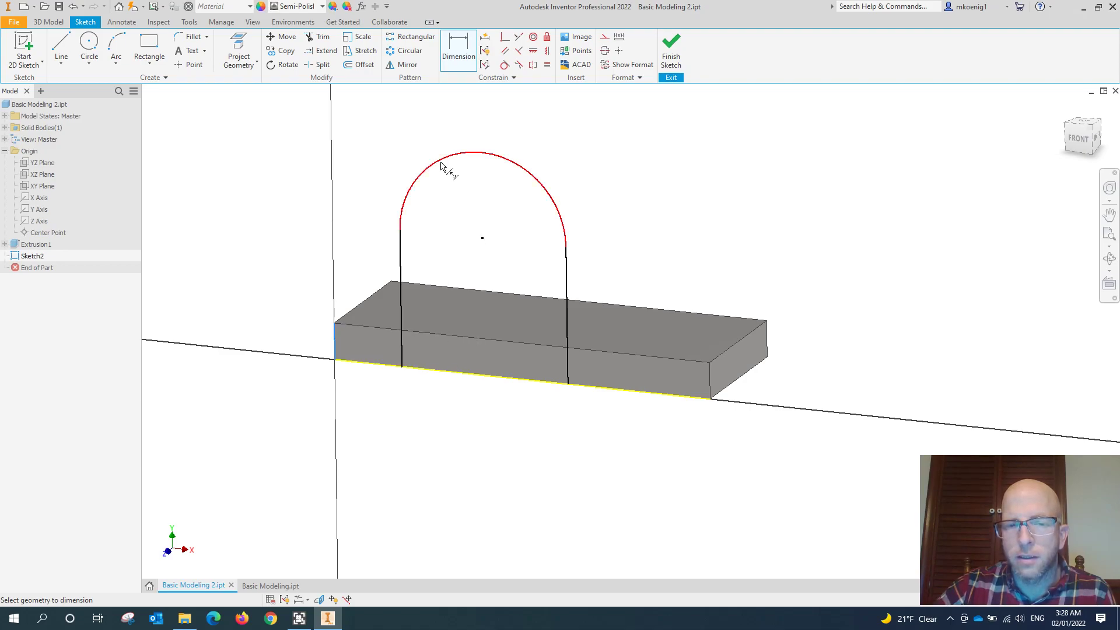
left_click(1078, 143)
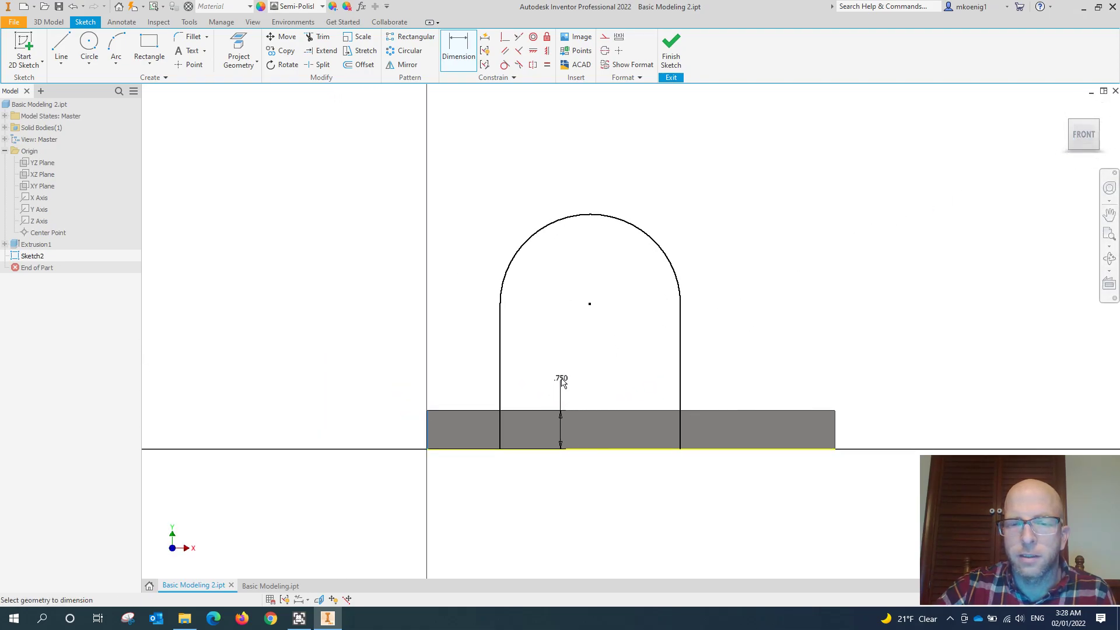
scroll(563, 375, "up", 2)
scroll(563, 373, "down", 1)
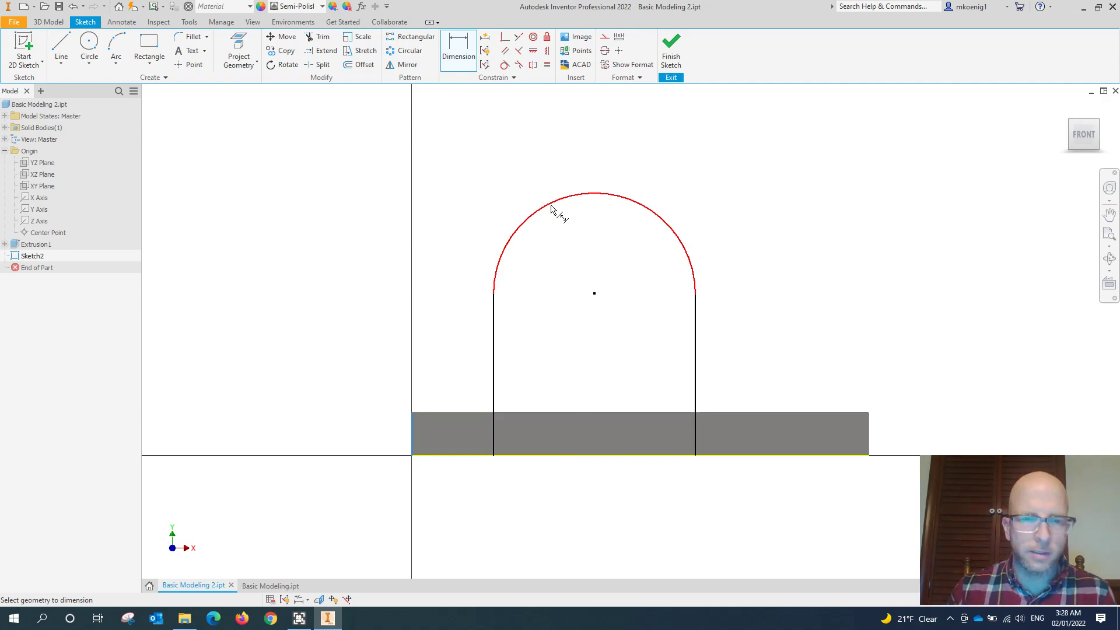
left_click(551, 208)
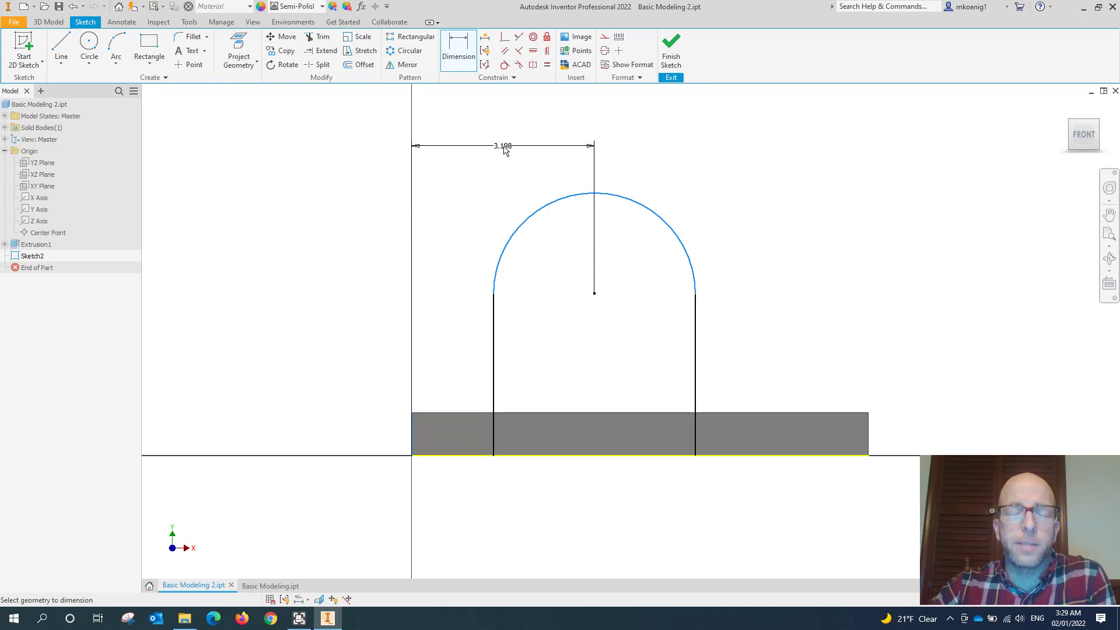
left_click(505, 150)
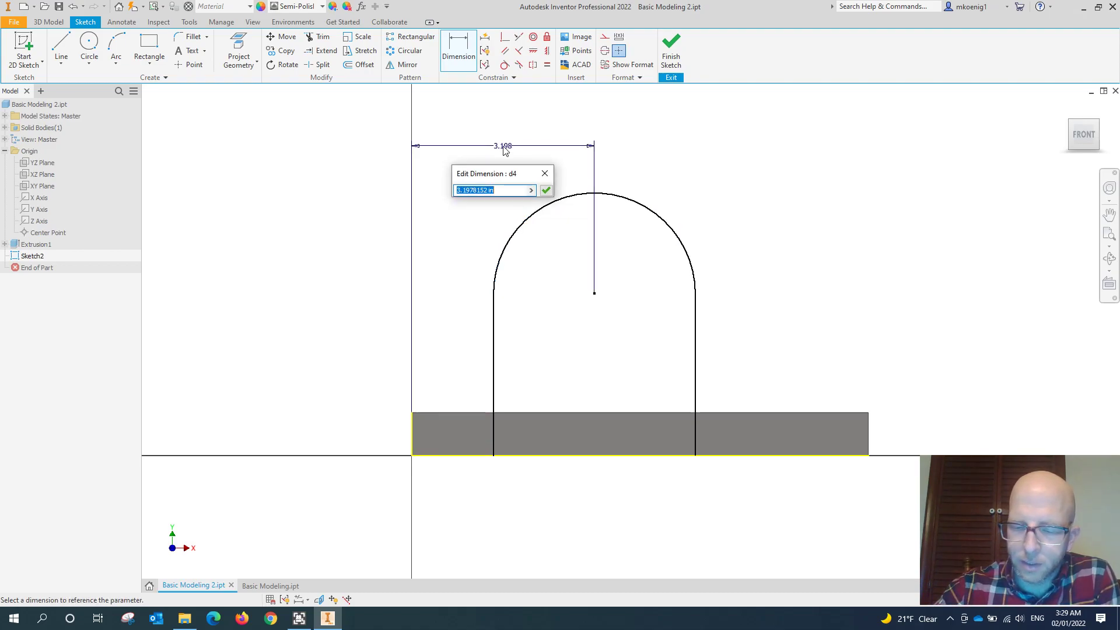
type("2.5")
key("Return")
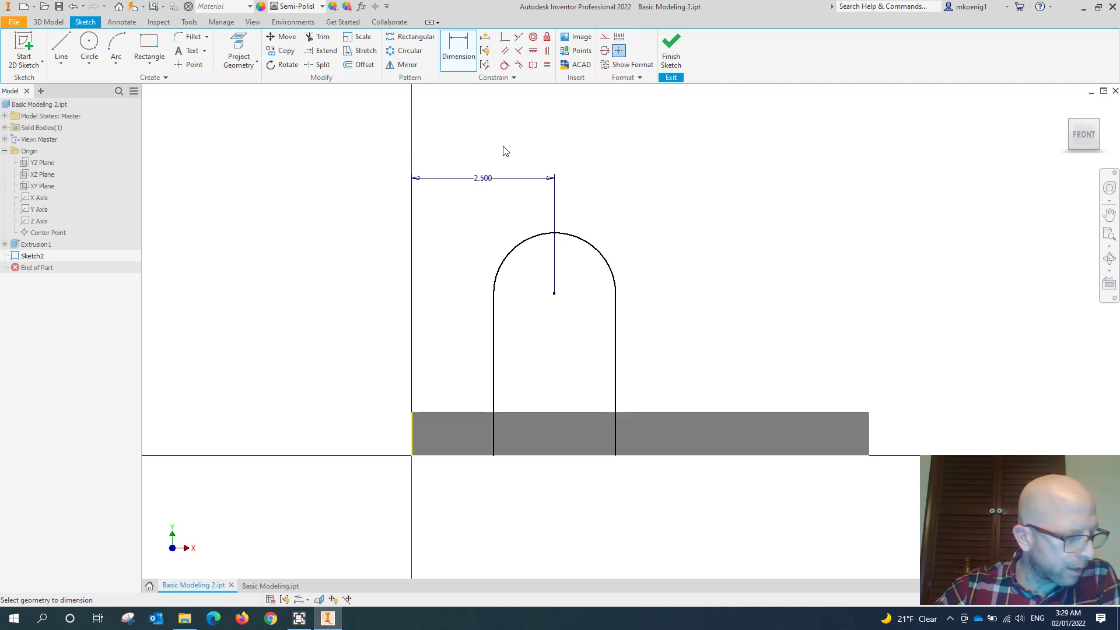
- Dimension the radius of the profile's top arc and set it to 1 in
left_click(590, 247)
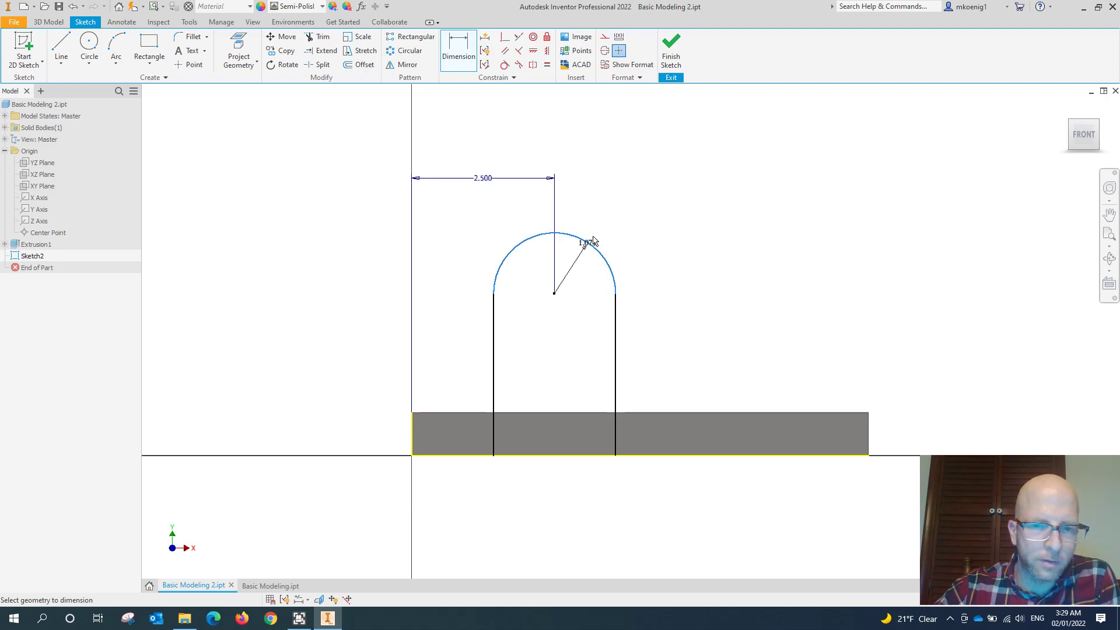
left_click(627, 217)
type("2")
key("Return")
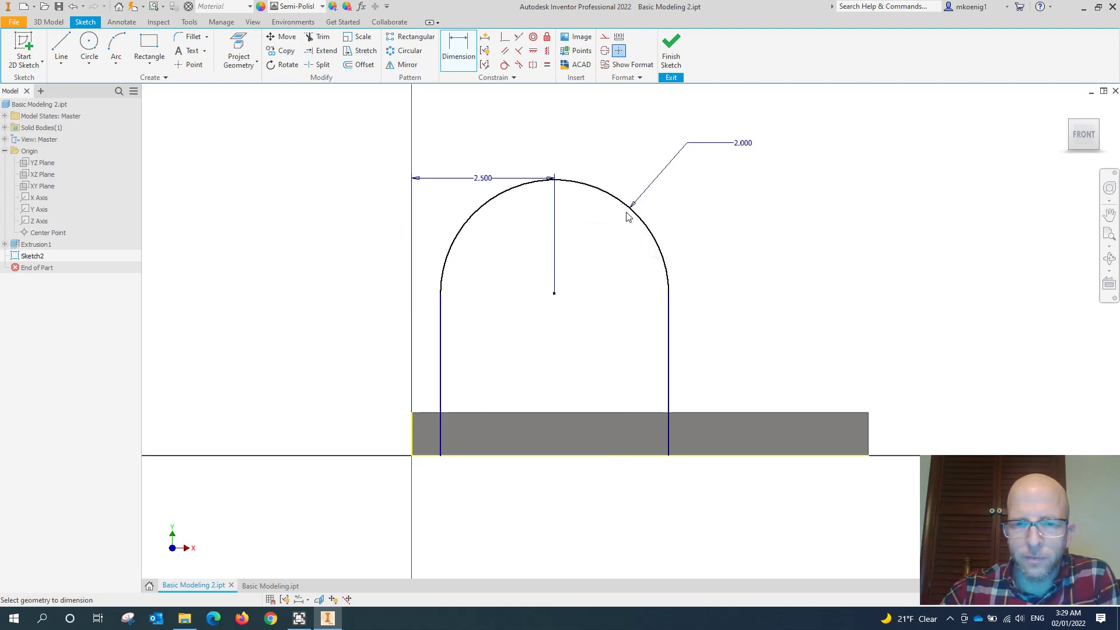
double_click(736, 143)
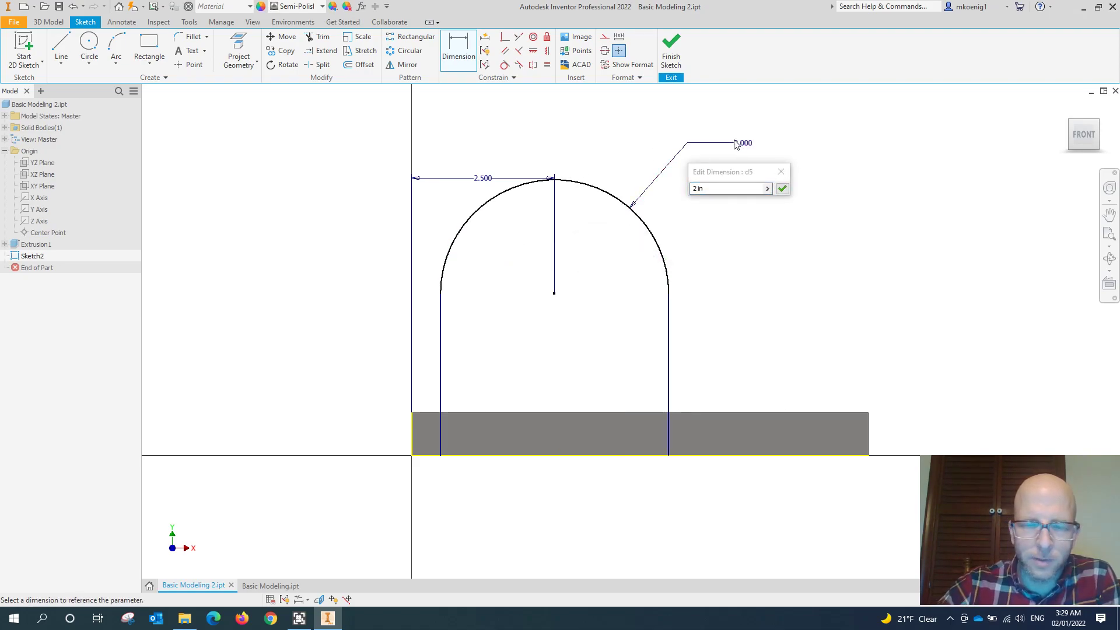
type("1")
key("Return")
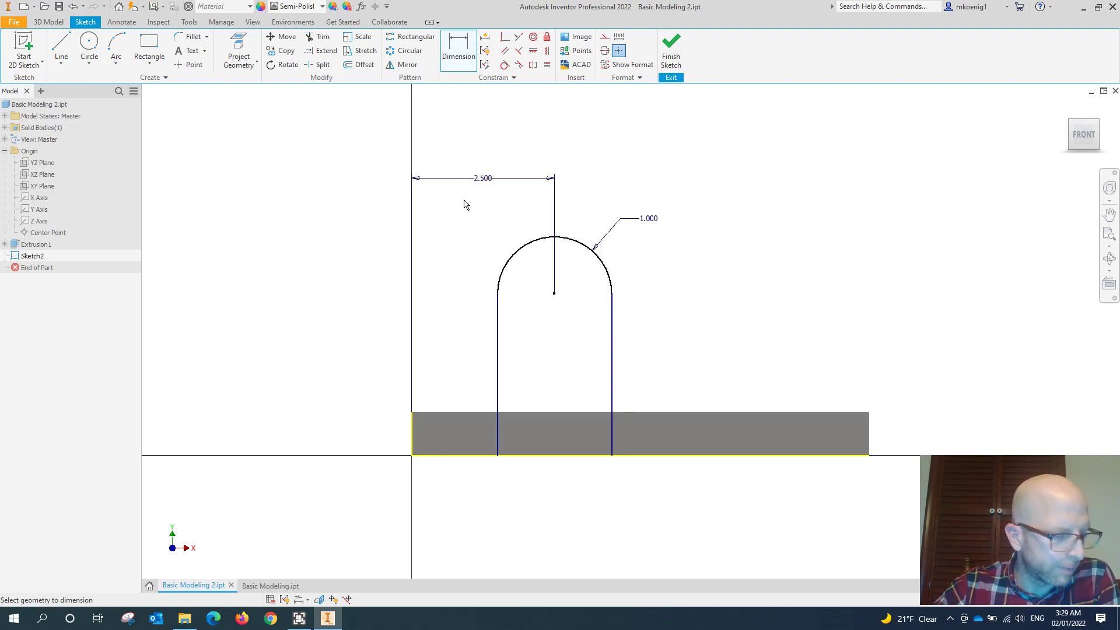
- Dimension the height from the plate's bottom edge to the arc's center as 2.25 in
left_click(554, 456)
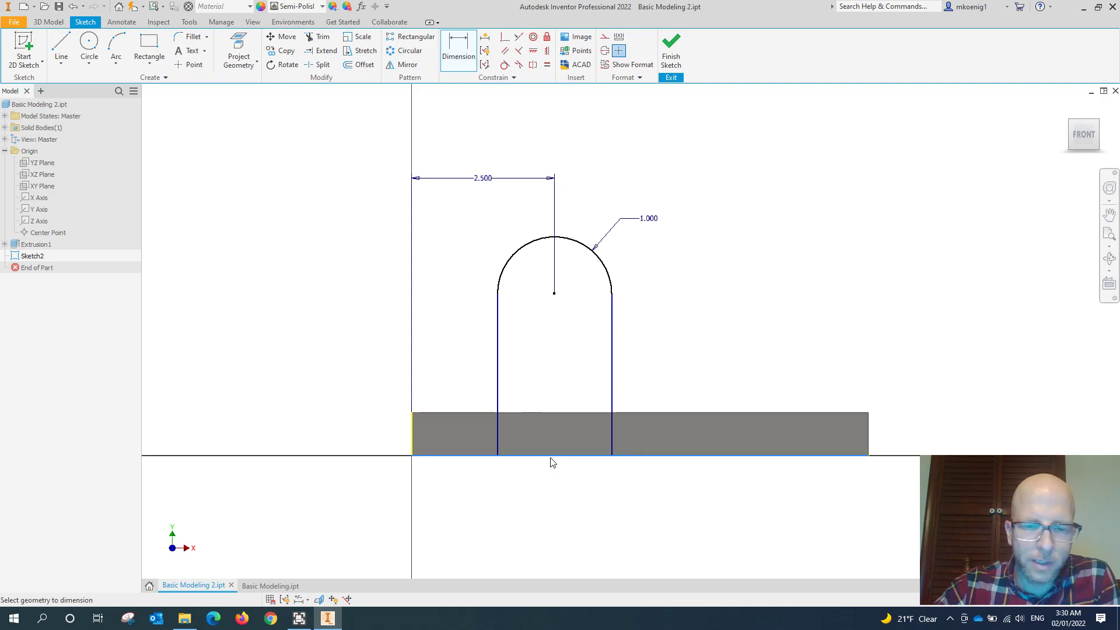
left_click(532, 245)
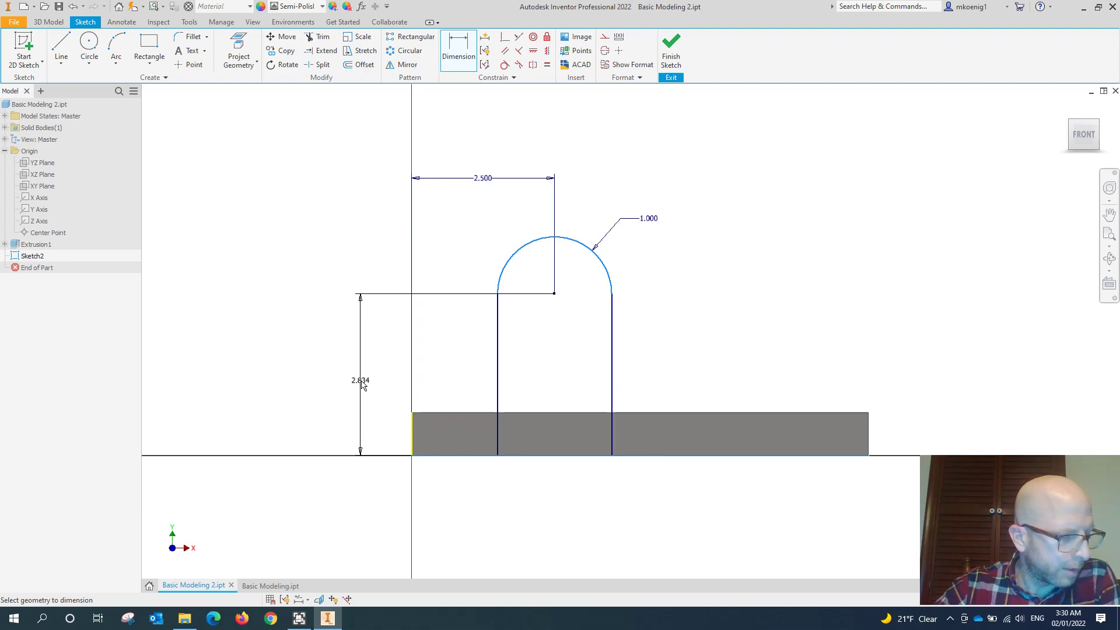
left_click(361, 385)
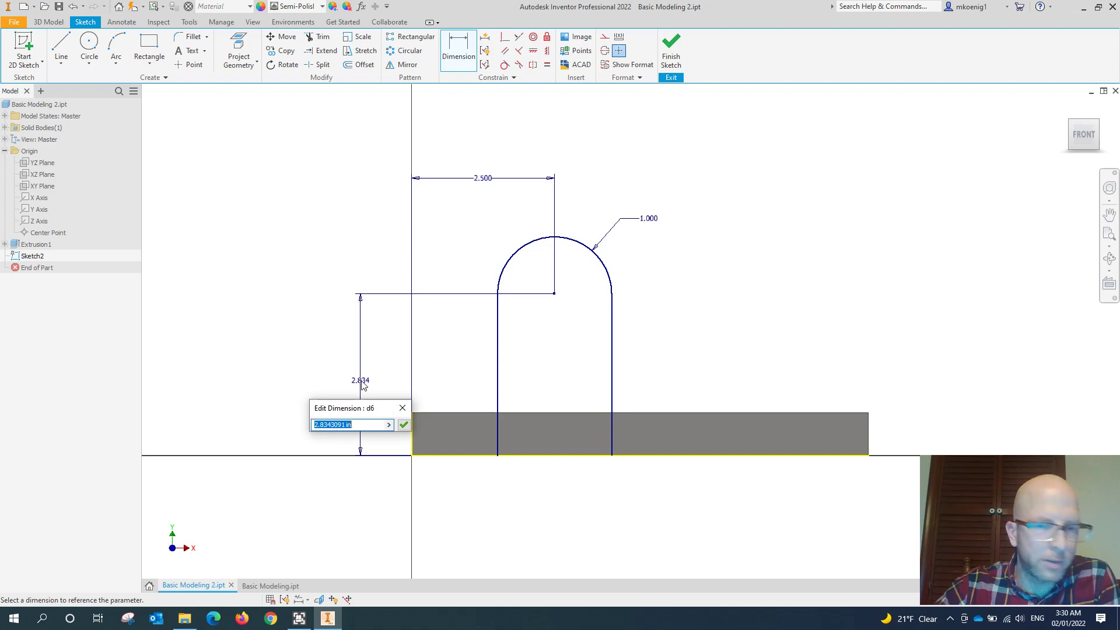
type("2.2")
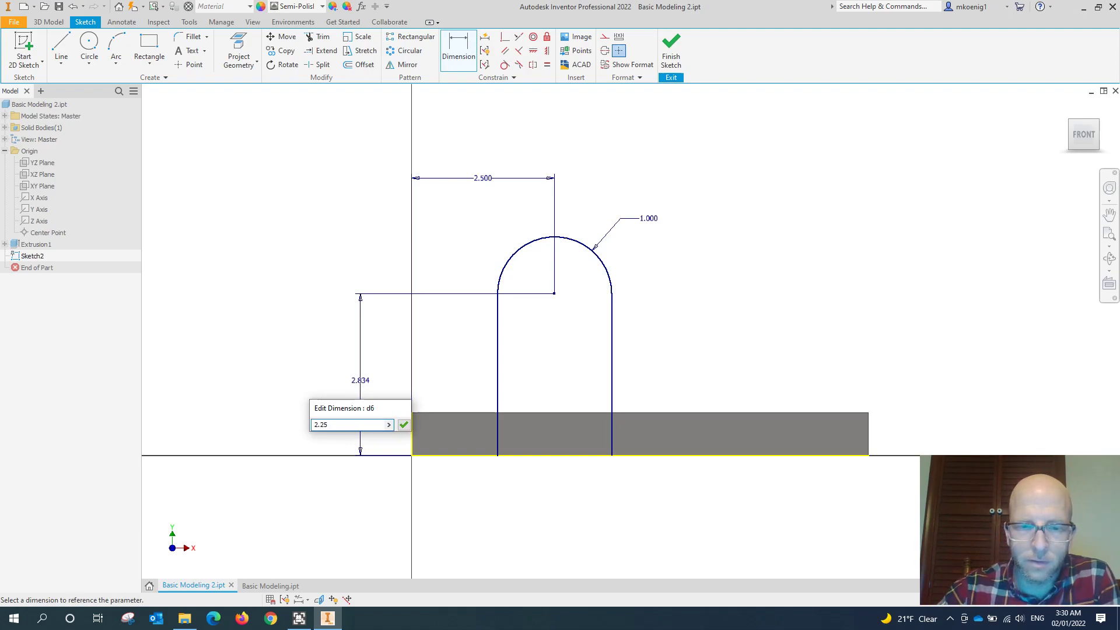
type("5")
key("Return")
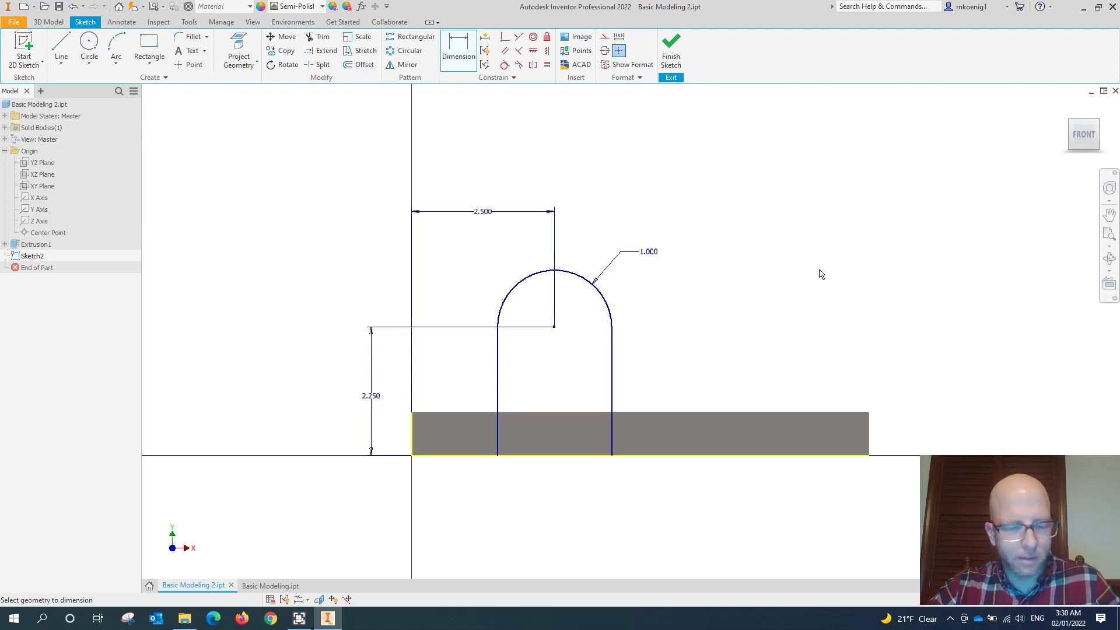
- Finish the sketch of the round-topped boss profile
middle_click_drag(811, 262, 777, 289, "shift")
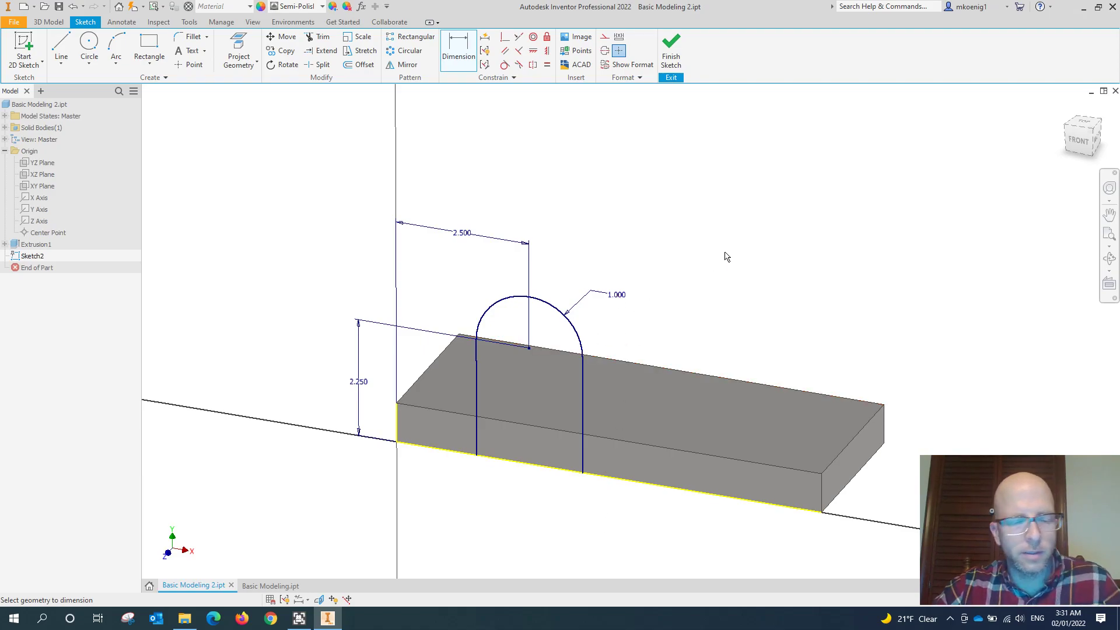
middle_click_drag(736, 251, 732, 227)
middle_click_drag(711, 272, 712, 262, "shift")
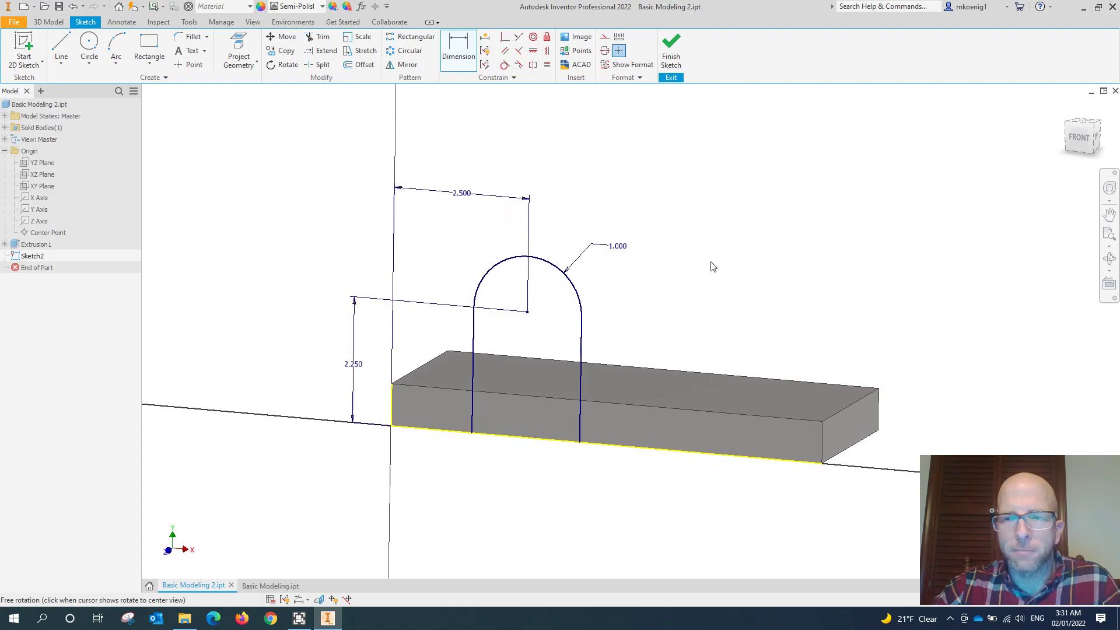
left_click(671, 46)
middle_click_drag(804, 275, 745, 272, "shift")
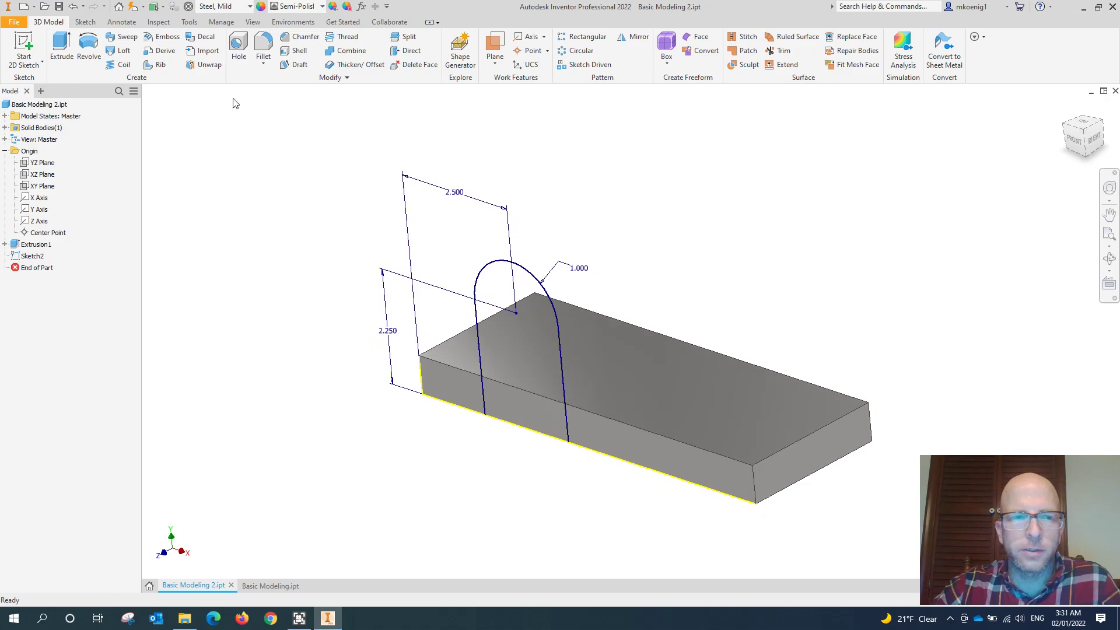
- Extrude the round-topped profile 0.75 in with the direction flipped, so that it runs back over the plate
left_click(61, 50)
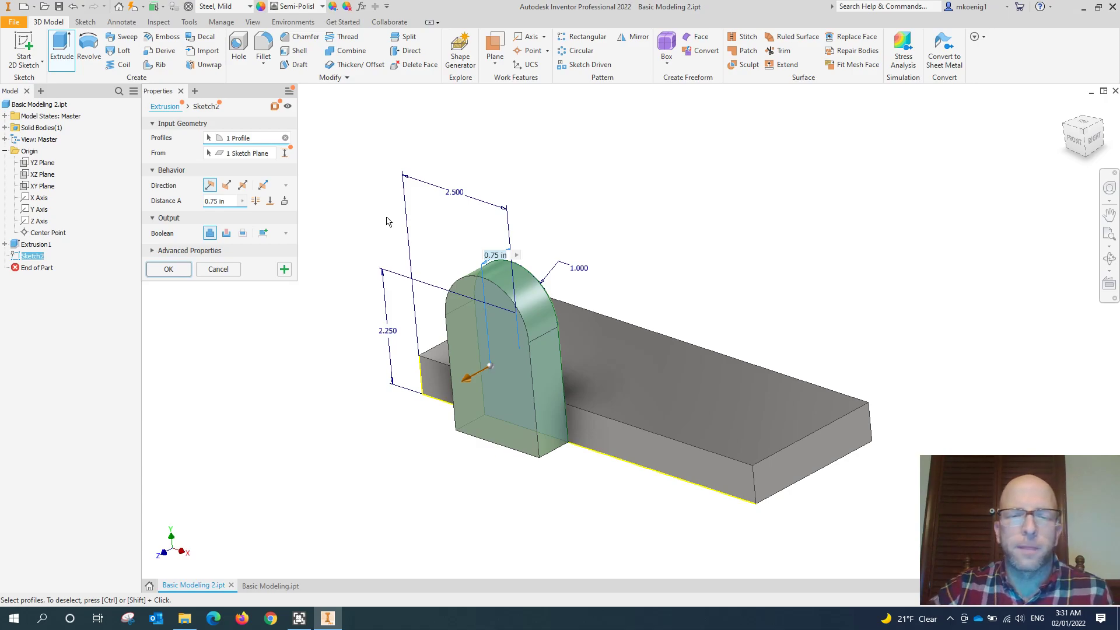
middle_click_drag(361, 309, 338, 305, "shift")
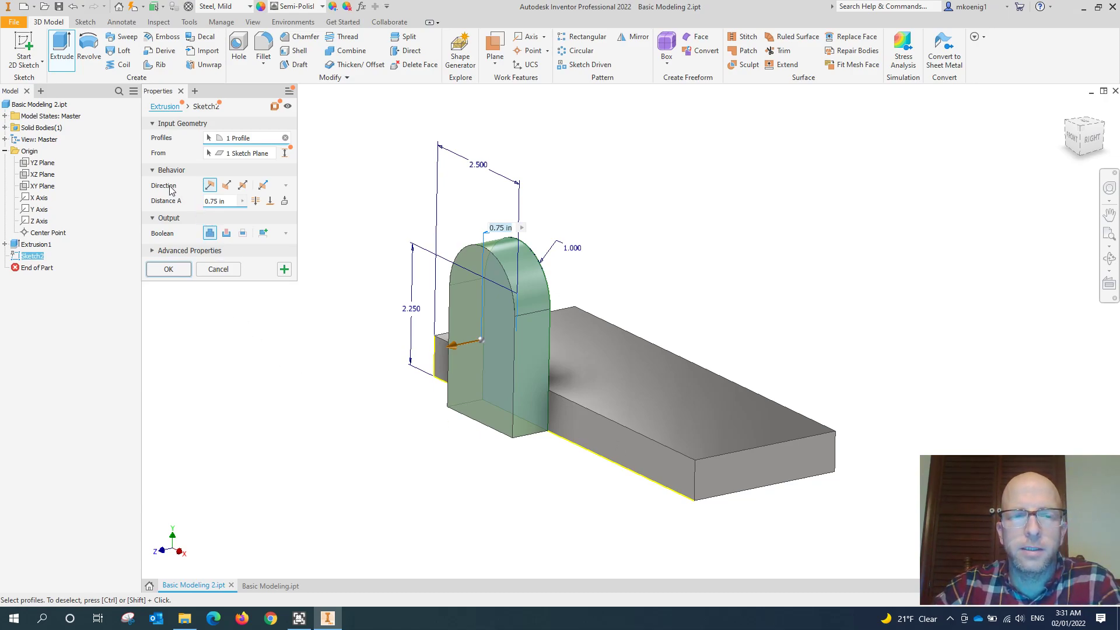
left_click(227, 187)
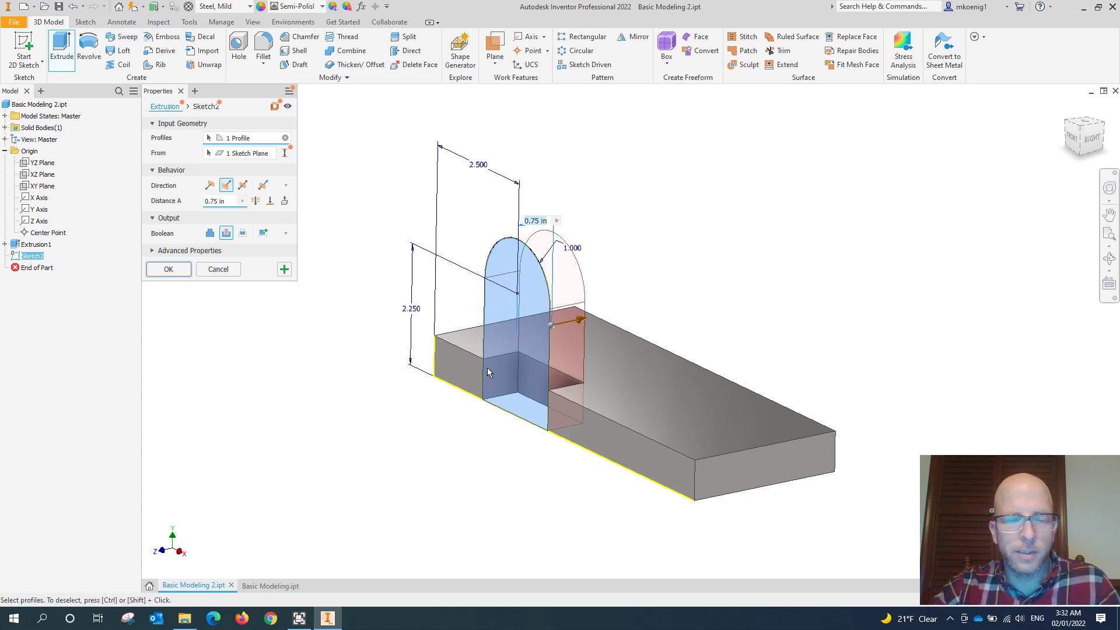
middle_click_drag(372, 221, 382, 276, "shift")
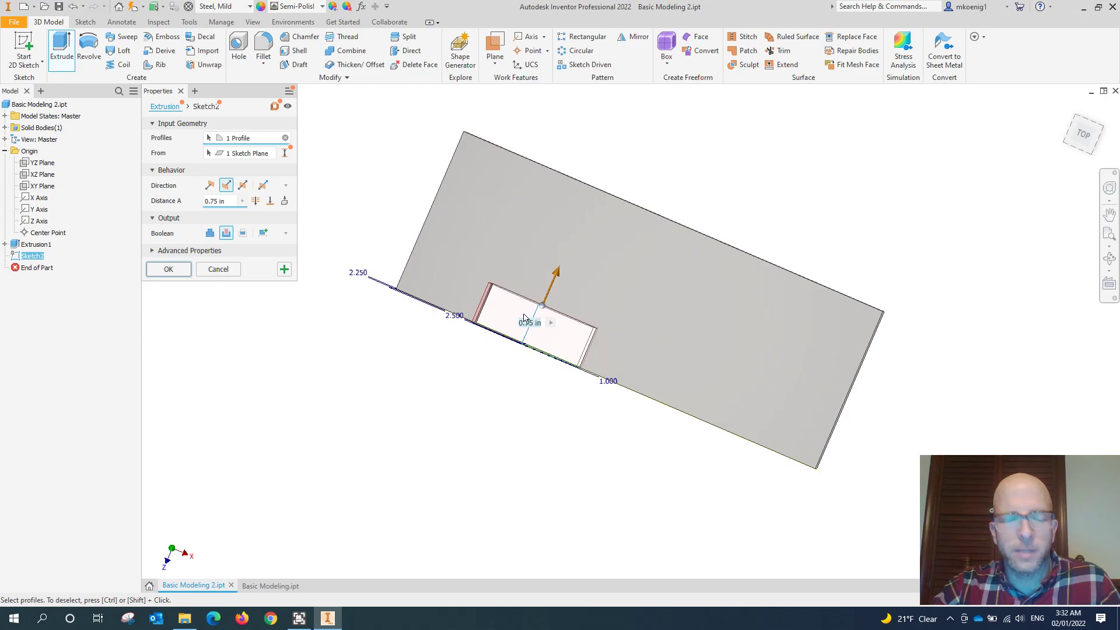
middle_click_drag(483, 354, 420, 324, "shift")
middle_click_drag(525, 378, 473, 302)
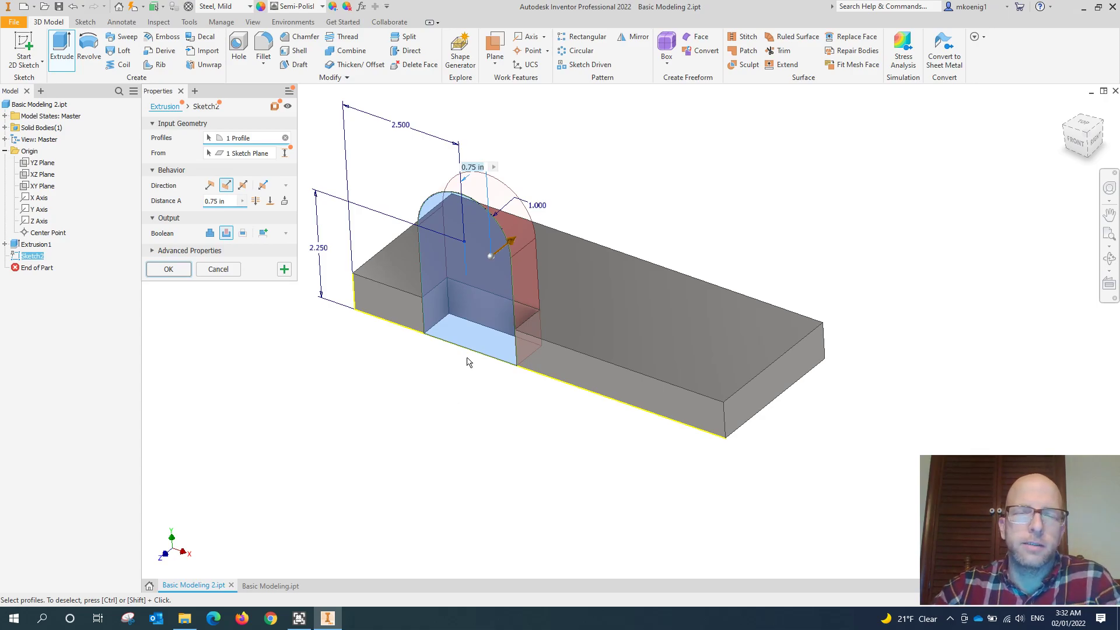
- Set the boss extrusion to Join with the flipped direction and create it at 0.75 in
left_click(227, 233)
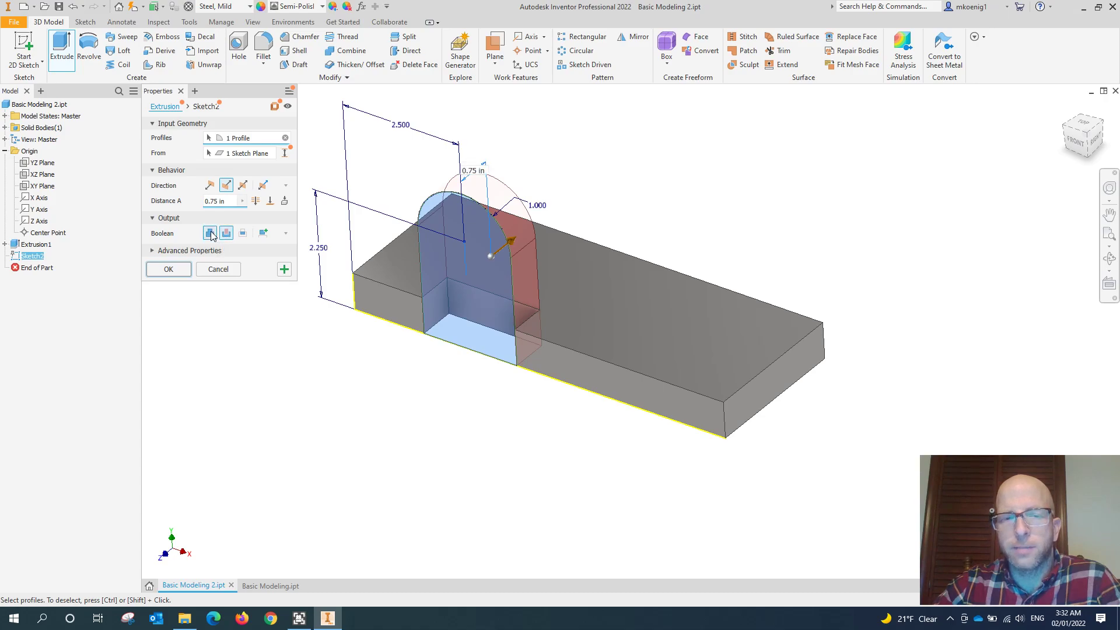
left_click(210, 234)
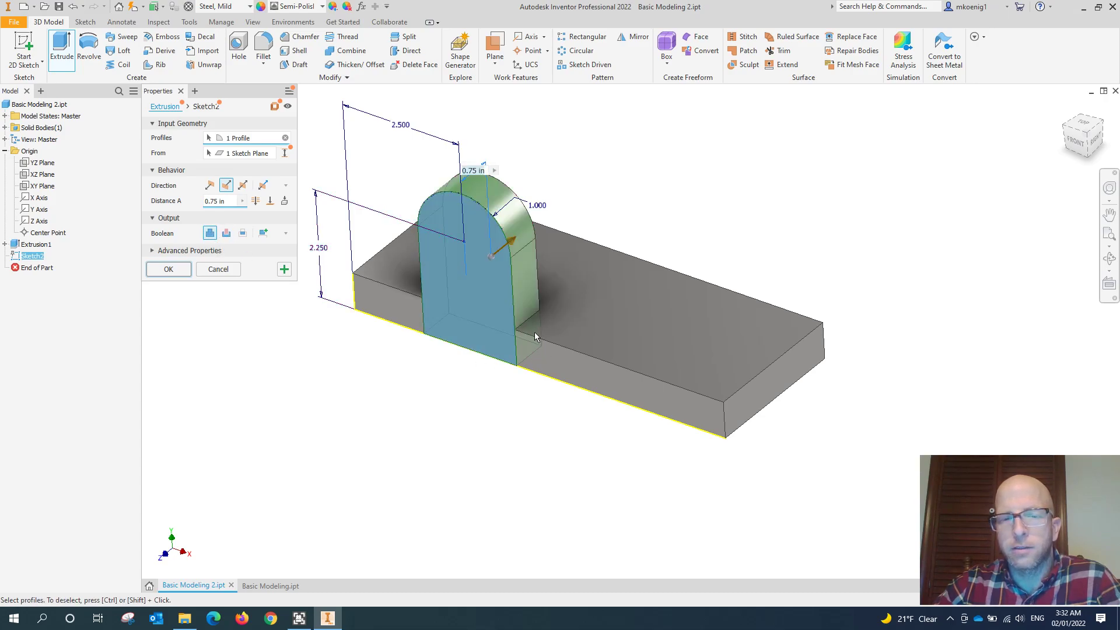
left_click(210, 186)
left_click(226, 186)
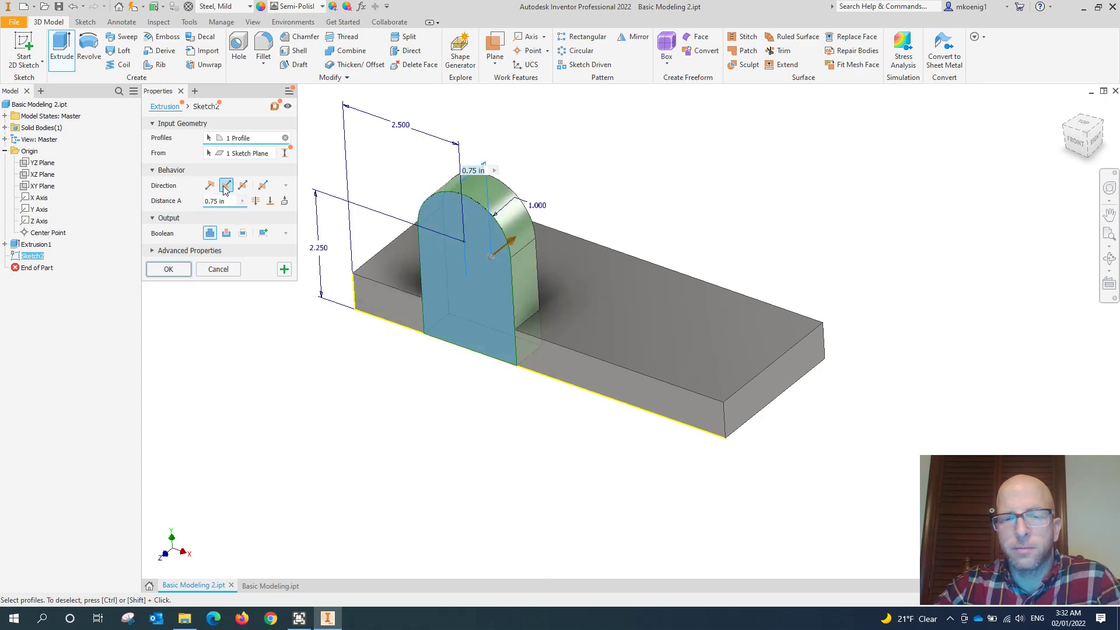
left_click(210, 186)
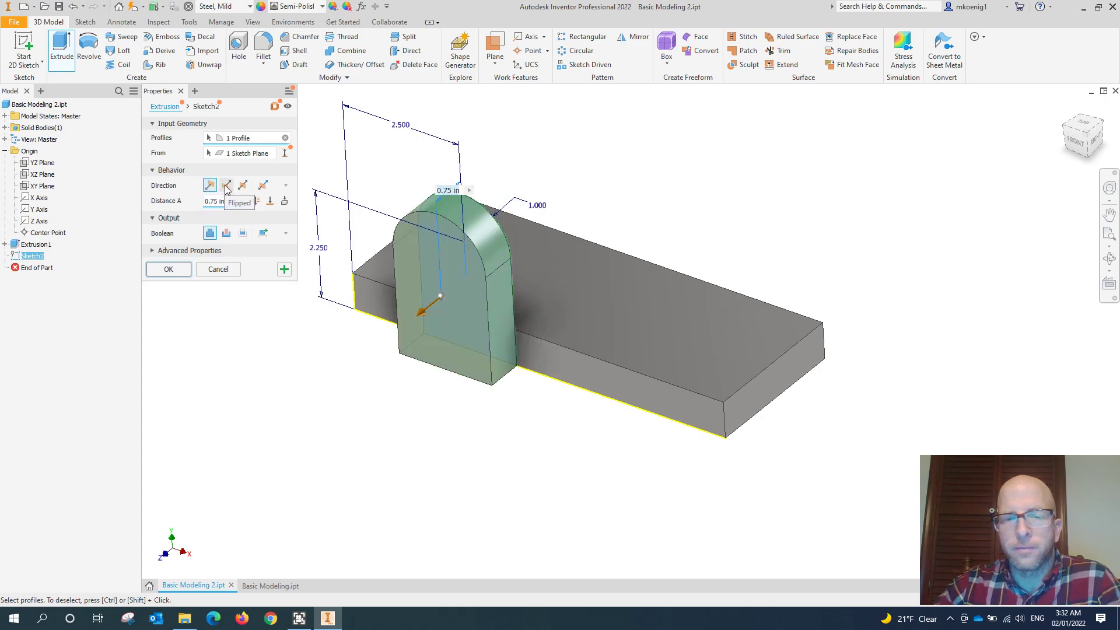
left_click(225, 185)
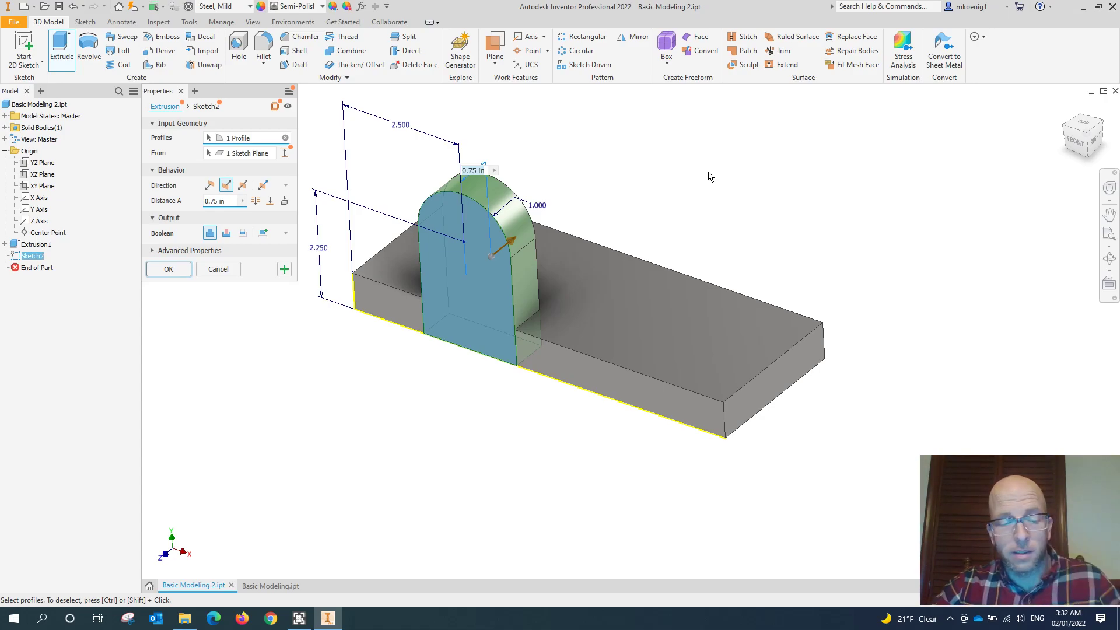
middle_click_drag(621, 244, 570, 220, "shift")
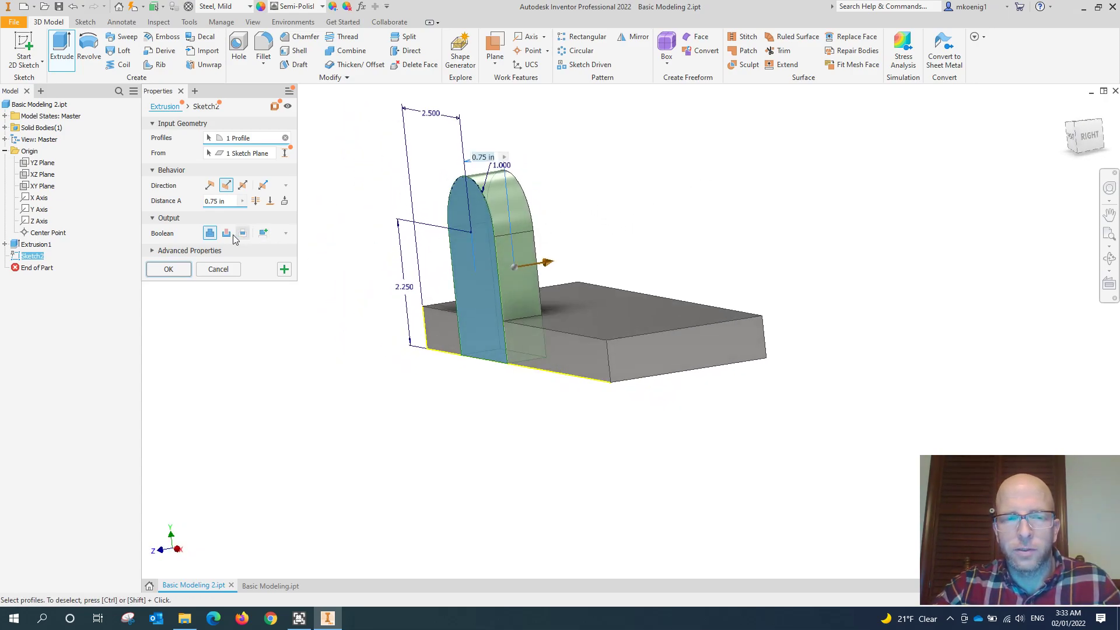
middle_click_drag(364, 287, 439, 300, "shift")
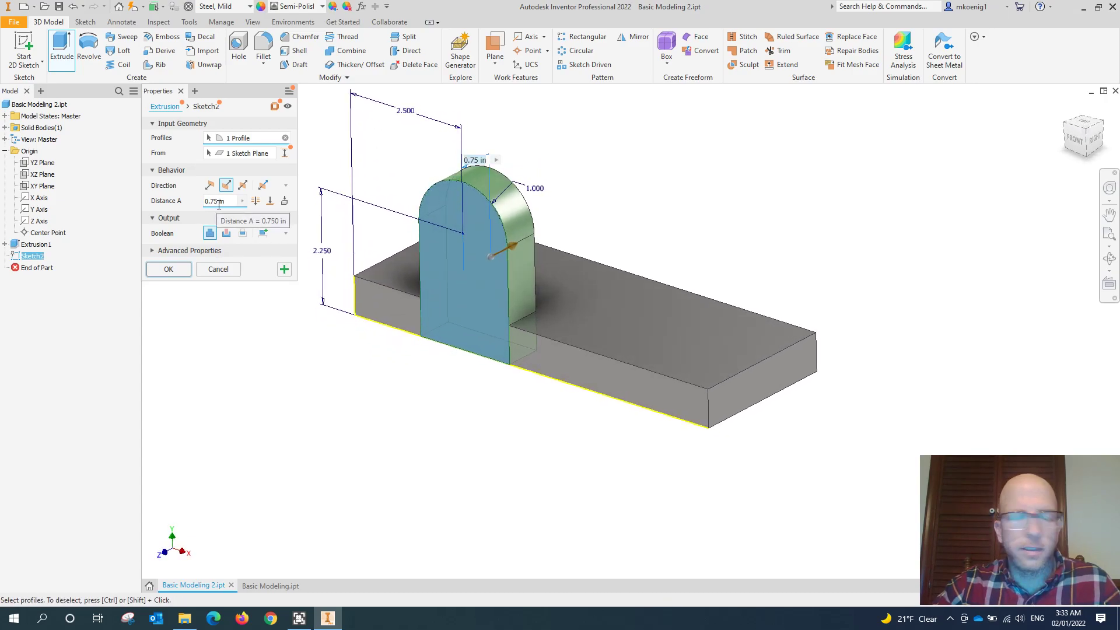
left_click(168, 270)
middle_click_drag(252, 208, 229, 232)
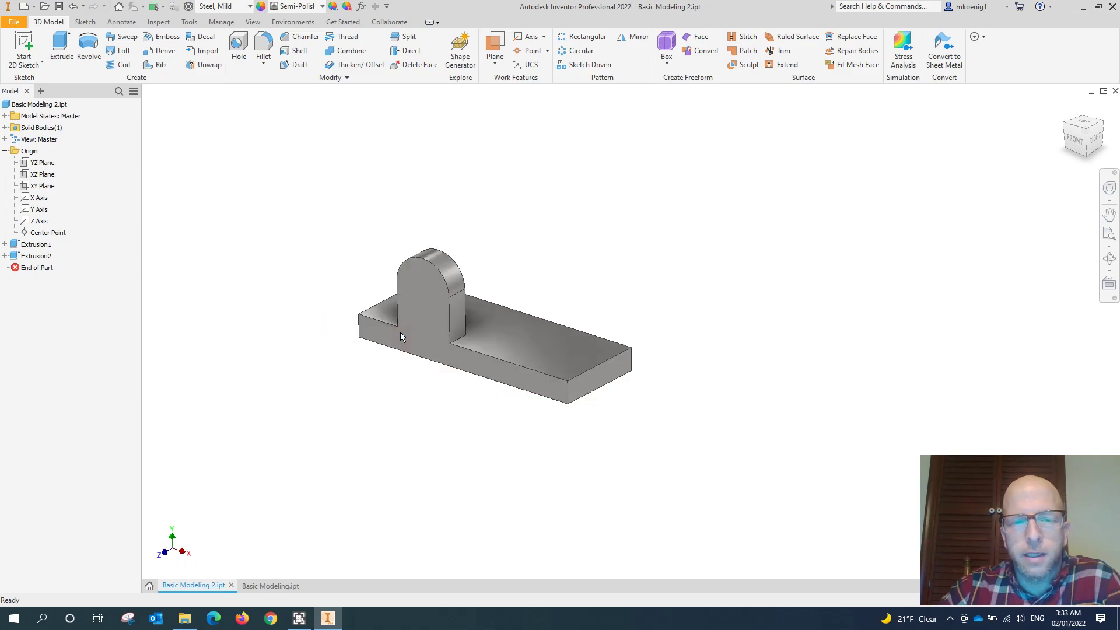
- Inspect where the boss meets the plate, their shared front face, and the part's solid bodies
scroll(401, 335, "up", 4)
left_click(390, 202)
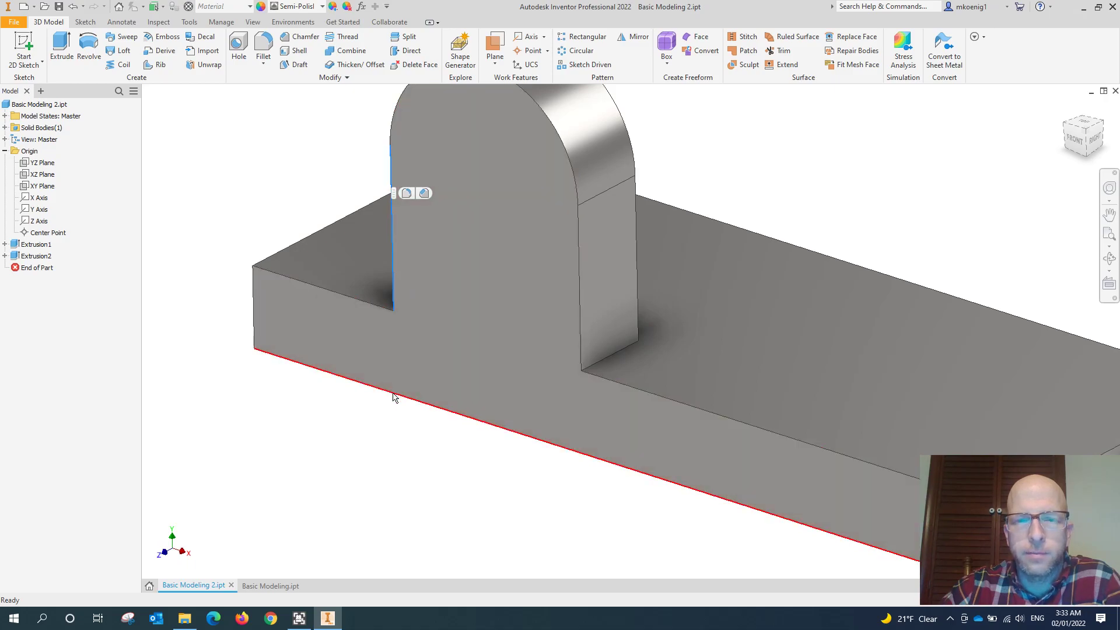
left_click(352, 421)
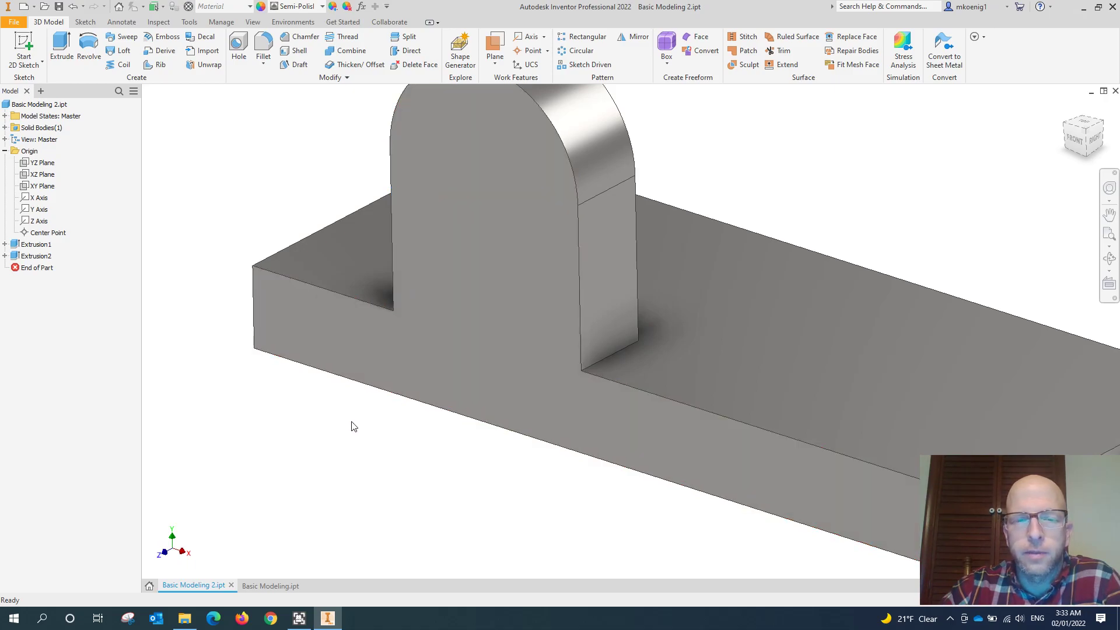
left_click(5, 128)
left_click(38, 139)
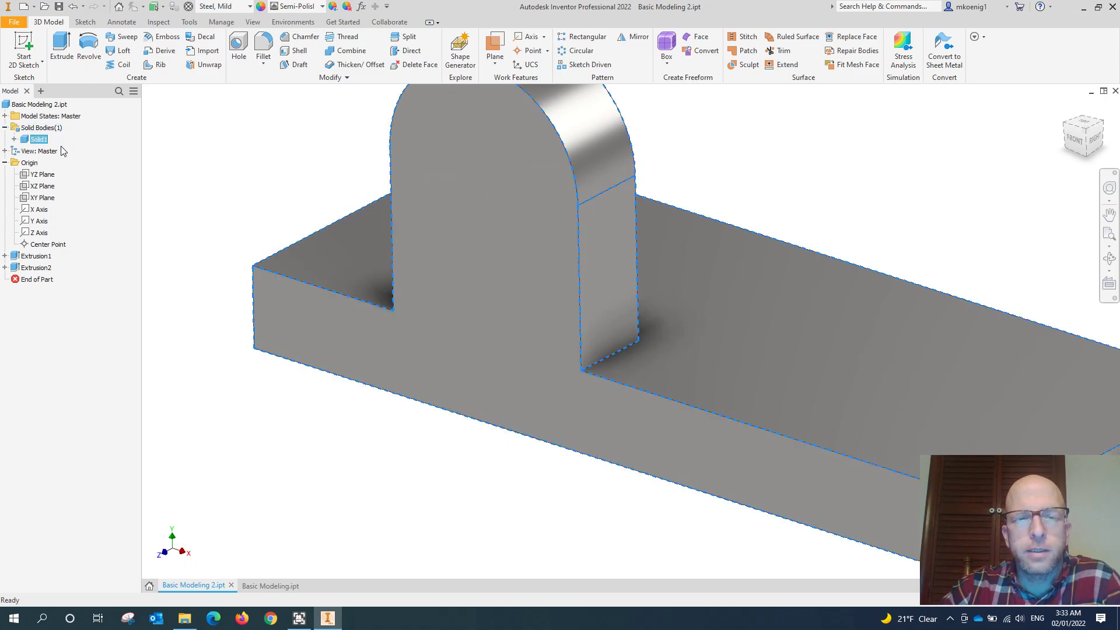
scroll(255, 199, "down", 3)
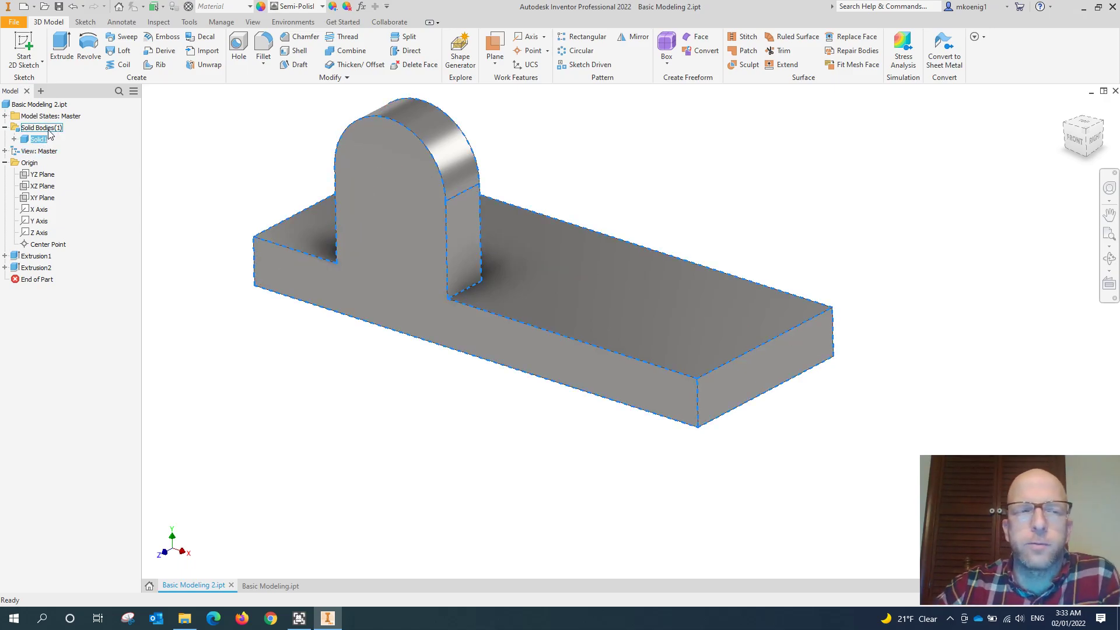
left_click(6, 128)
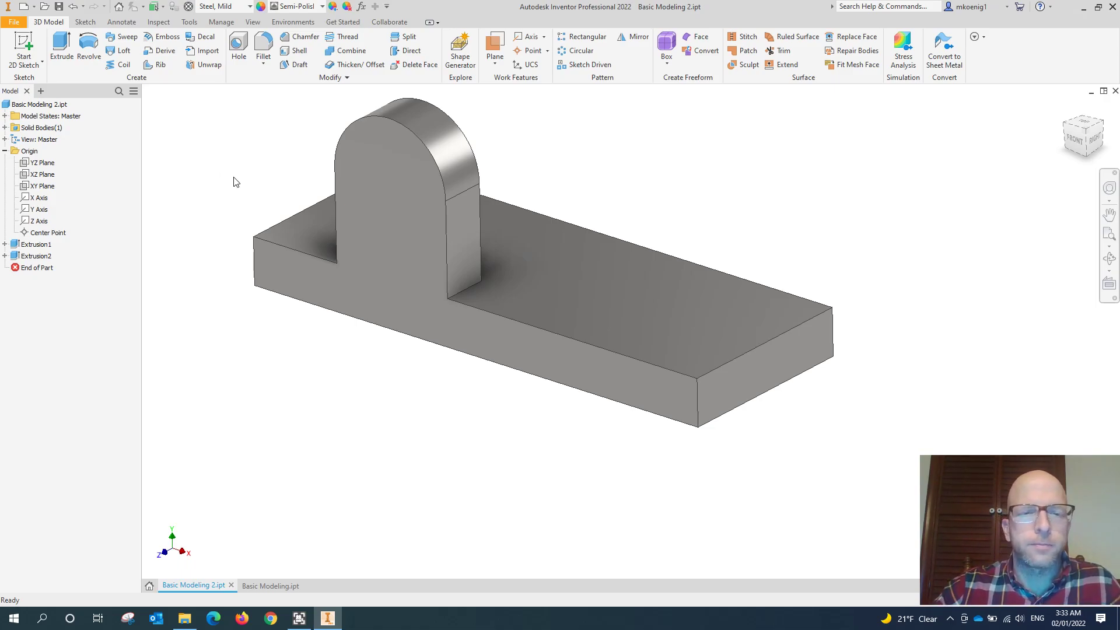
left_click(464, 257)
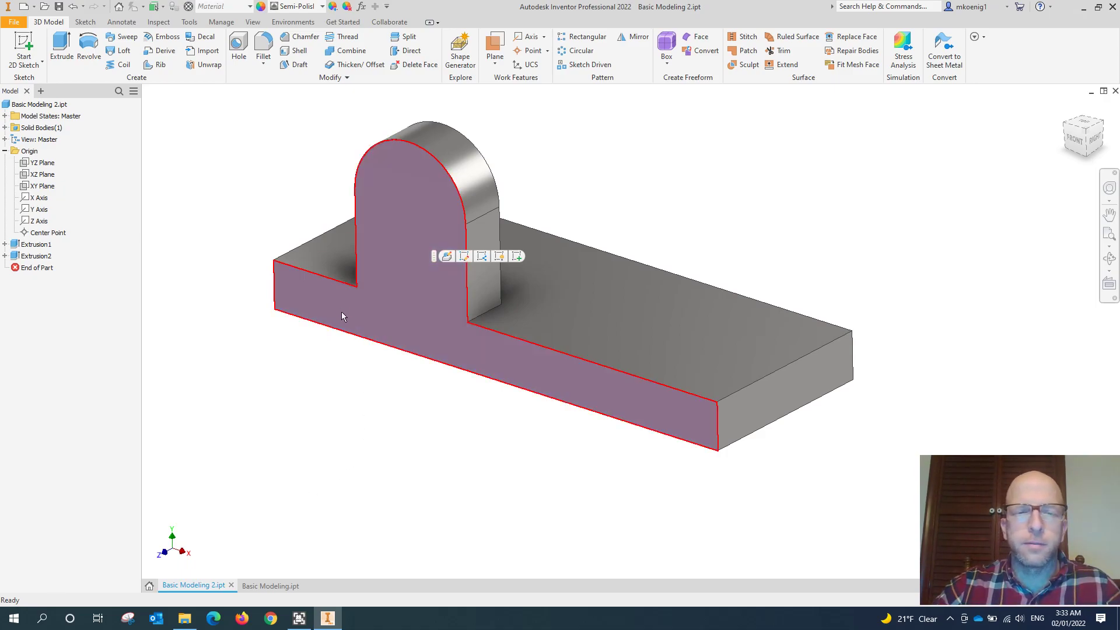
left_click(299, 377)
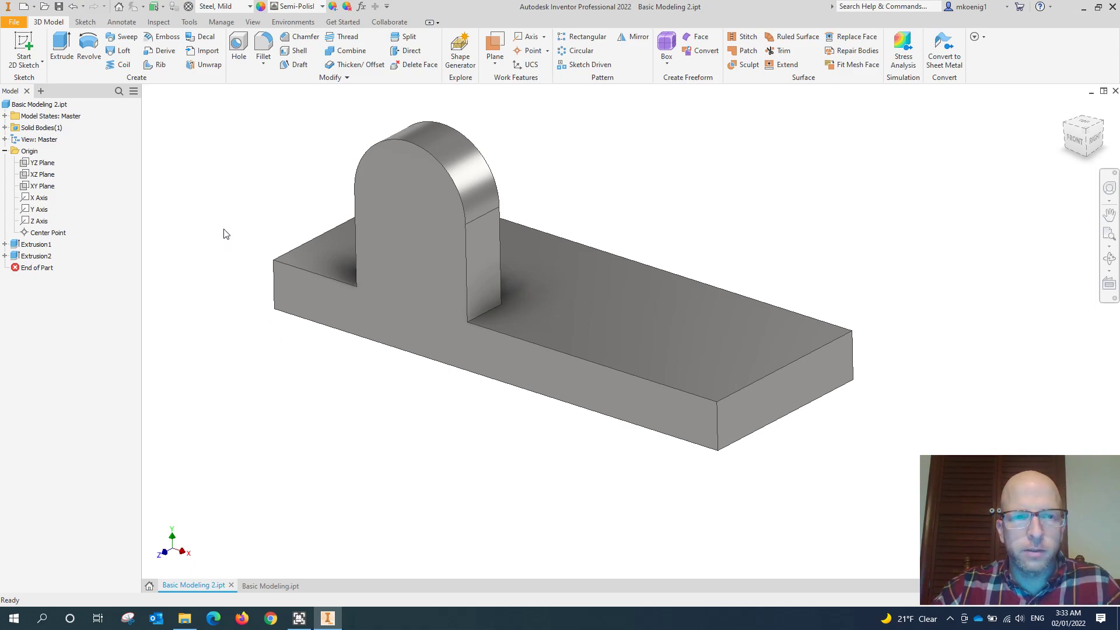
middle_click_drag(223, 232, 216, 241)
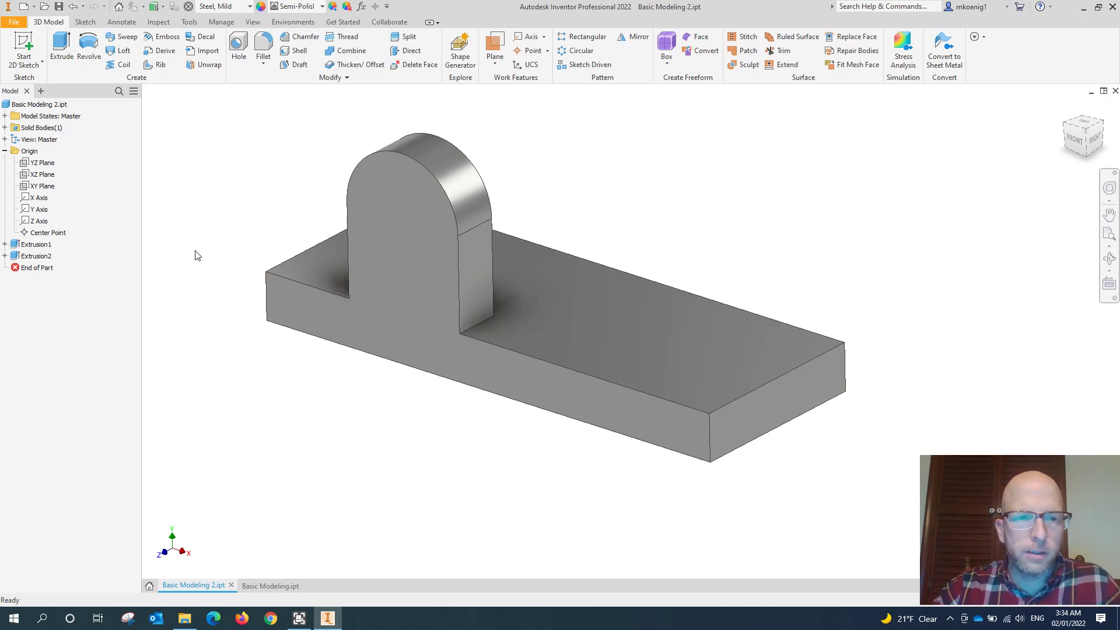
- Place a simple hole on the plate's top face near the end away from the boss, 0.75 in from the back long edge
left_click(238, 50)
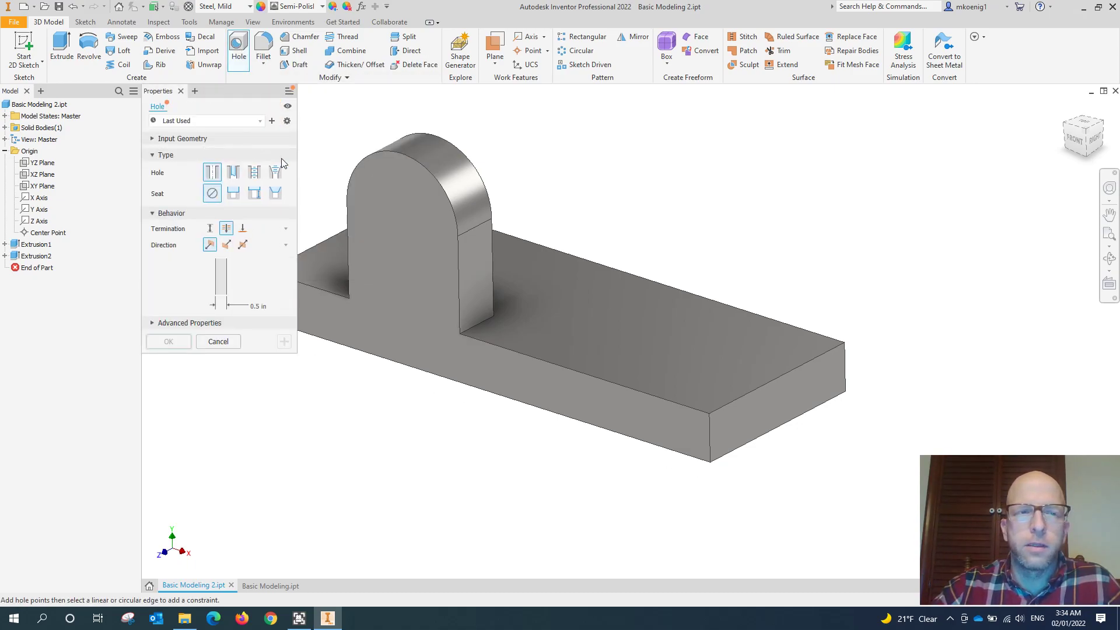
mouse_move(636, 212)
middle_mouse_down("shift")
mouse_move(630, 201)
mouse_move(595, 215)
mouse_move(808, 191)
mouse_move(741, 192)
middle_mouse_up("shift")
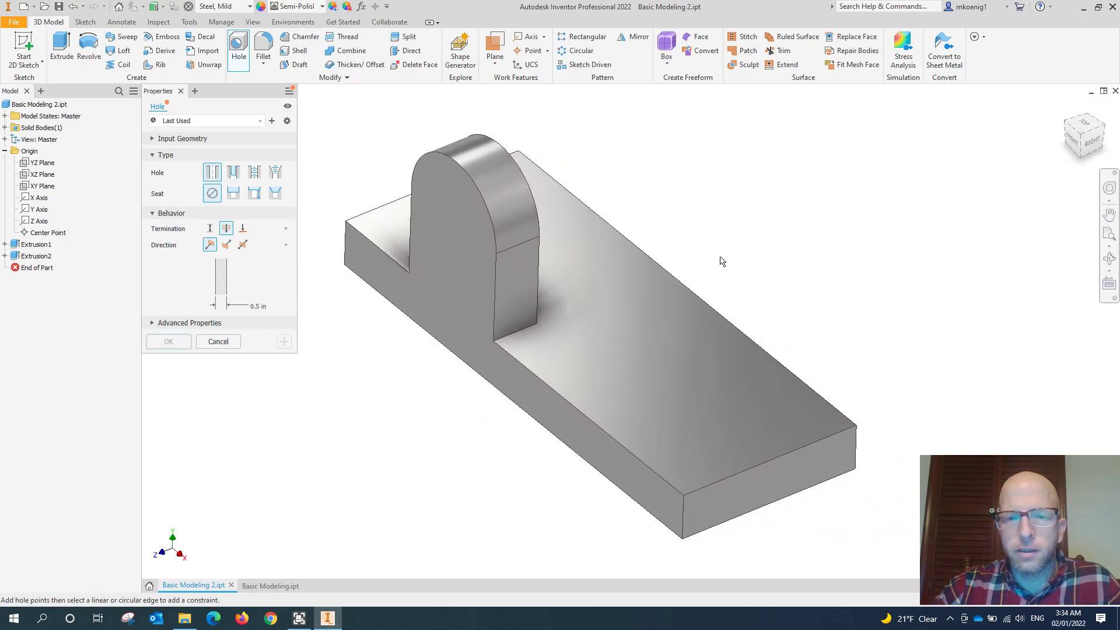
left_click(734, 240)
left_click(744, 395)
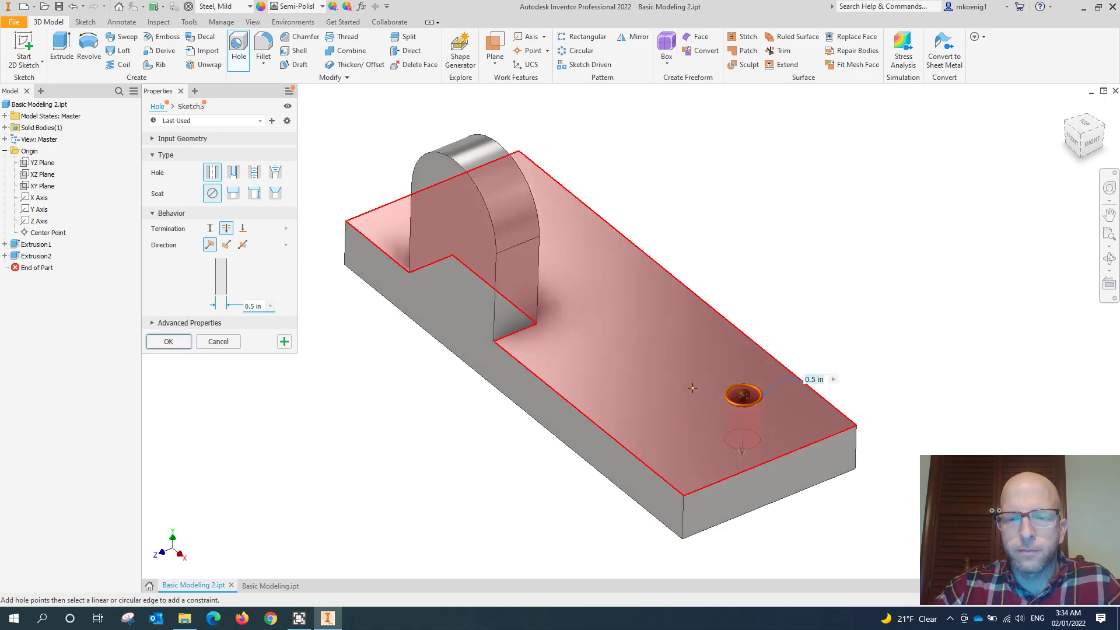
left_click(820, 399)
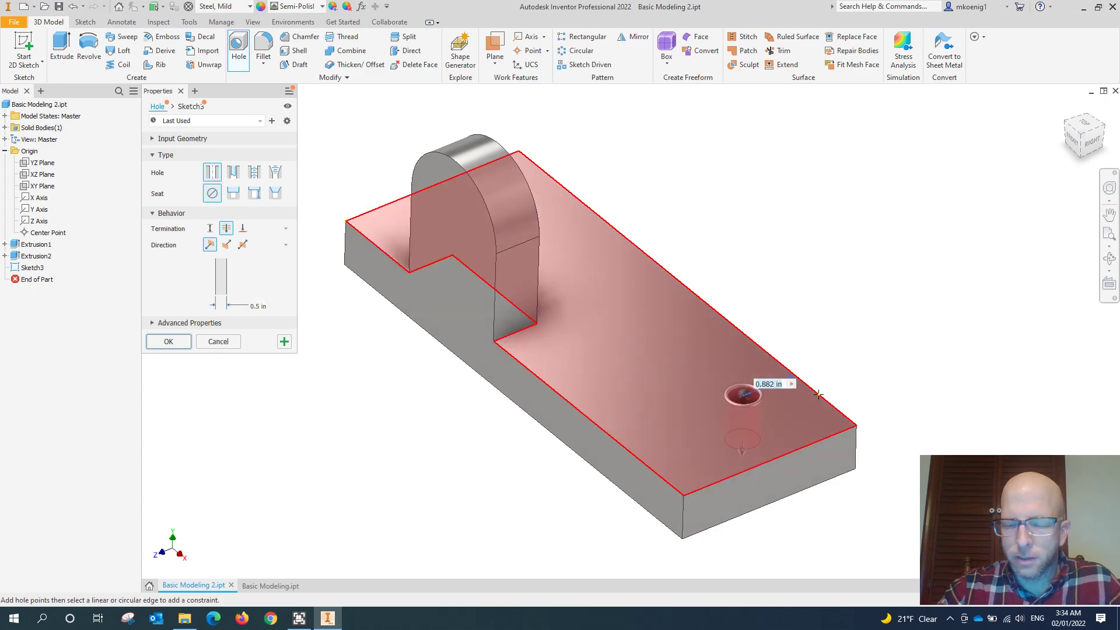
type(".75")
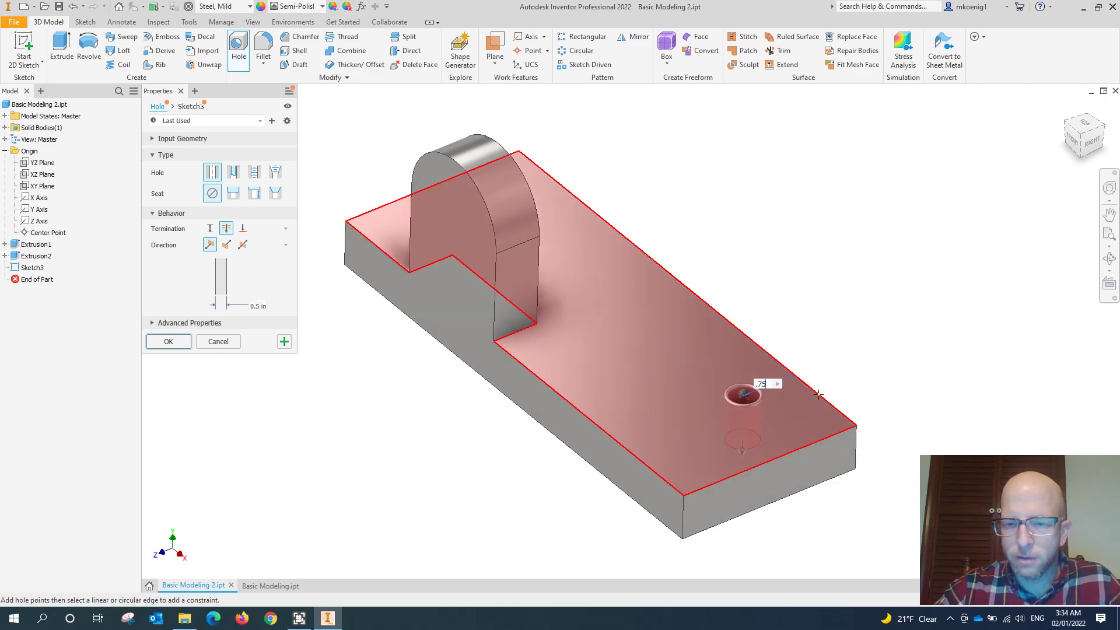
- Locate the hole 0.75 in from the plate's short edge farthest from the boss, keeping its diameter at 0.5 in
left_click(814, 443)
type(".75")
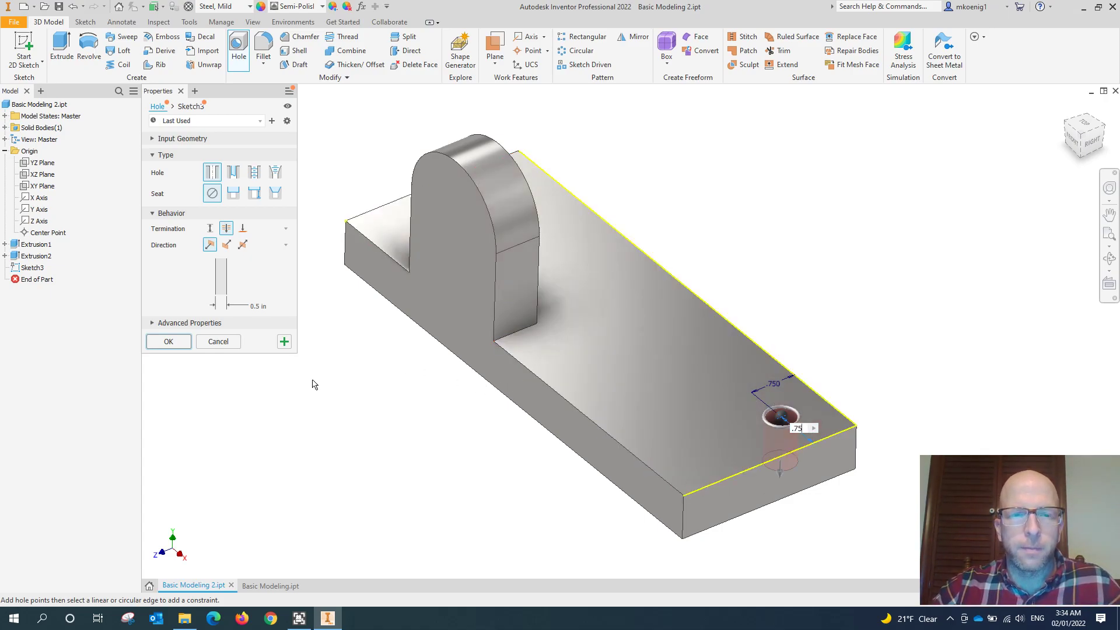
middle_click_drag(442, 420, 546, 421, "shift")
middle_click_drag(565, 342, 689, 374)
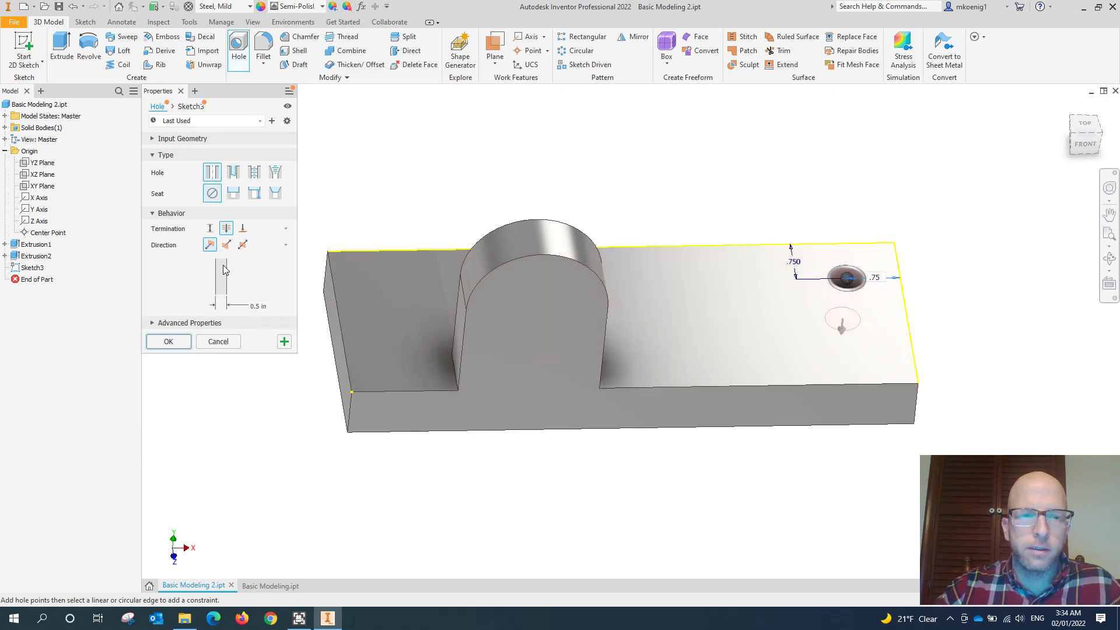
left_click(259, 306)
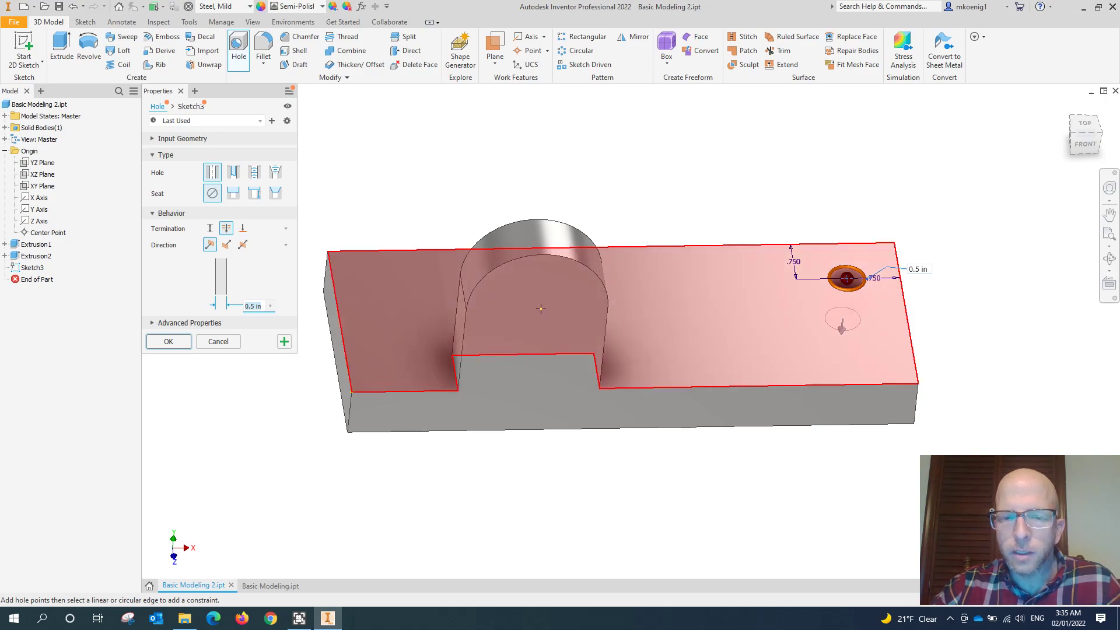
- Add a second 0.5 in hole on the plate's top face at the boss end, 0.75 in from the back long edge
mouse_move(533, 330)
middle_mouse_down("shift")
mouse_move(481, 328)
mouse_move(515, 331)
middle_mouse_up("shift")
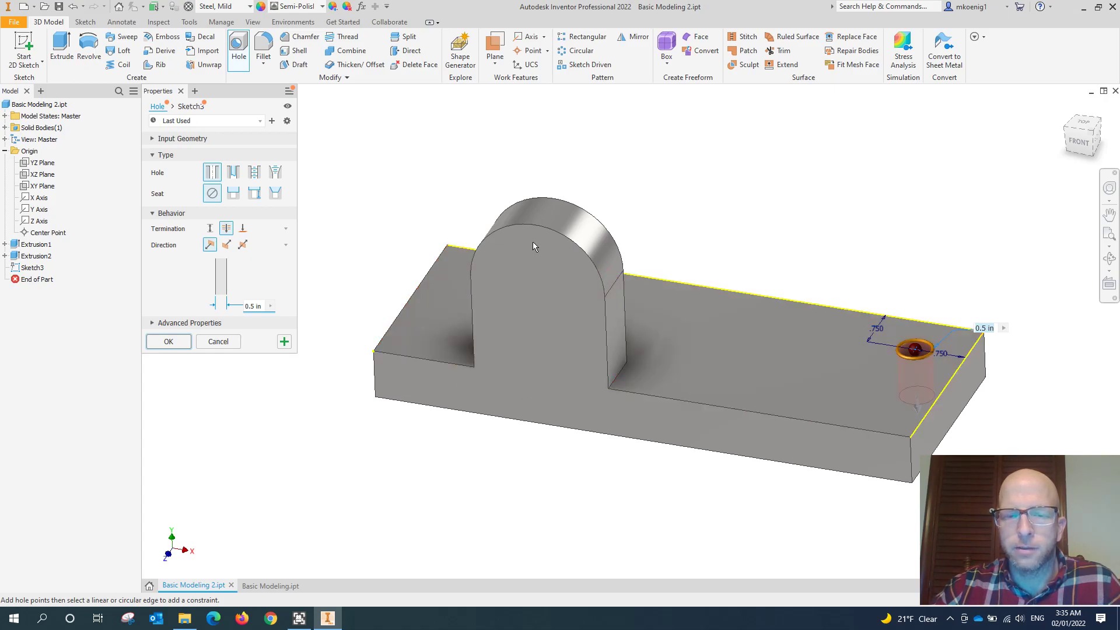
middle_click_drag(539, 254, 554, 223, "shift")
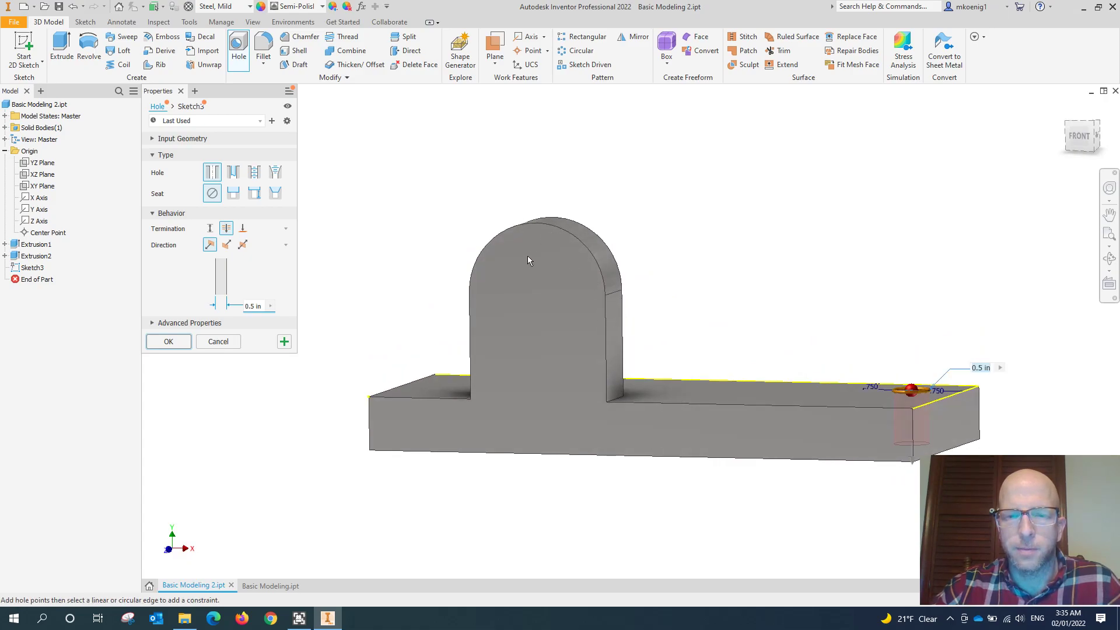
middle_click_drag(537, 269, 432, 332, "shift")
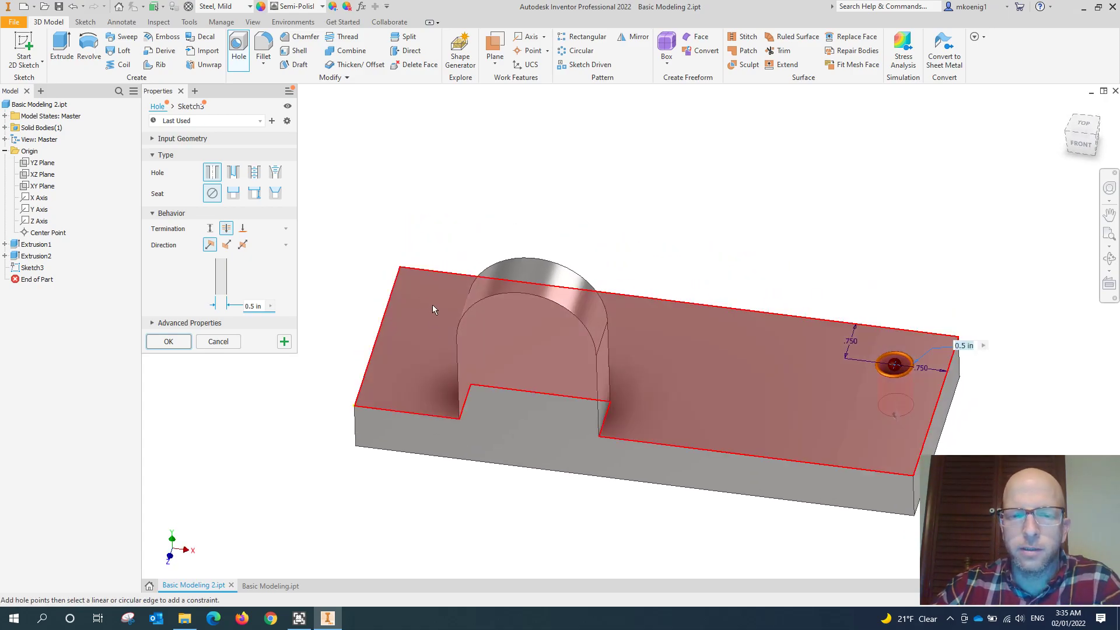
left_click(427, 303)
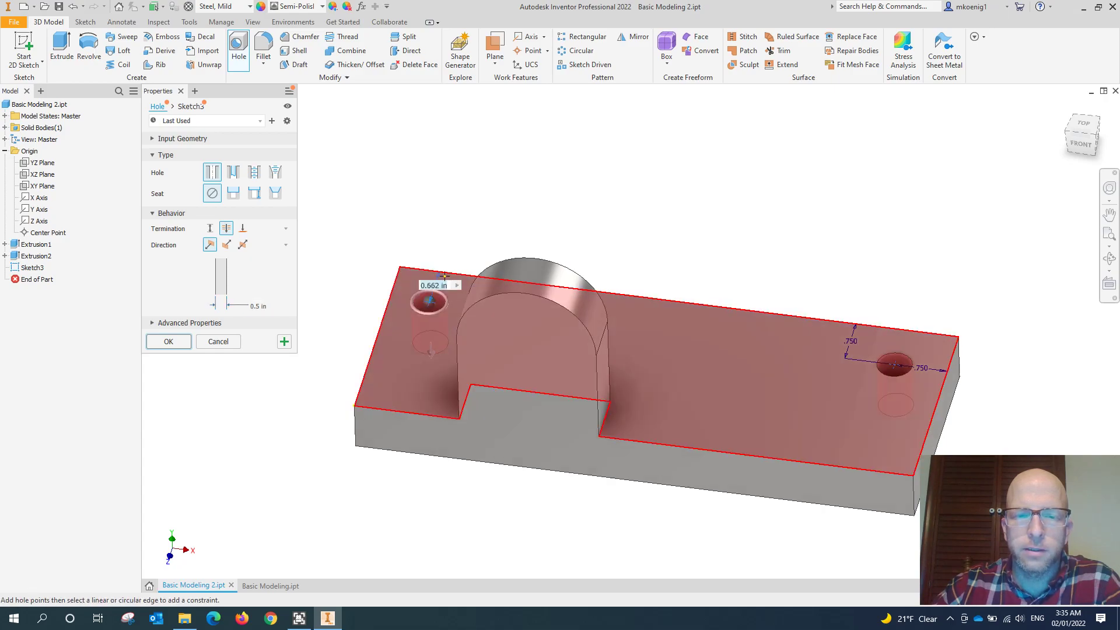
type(".75")
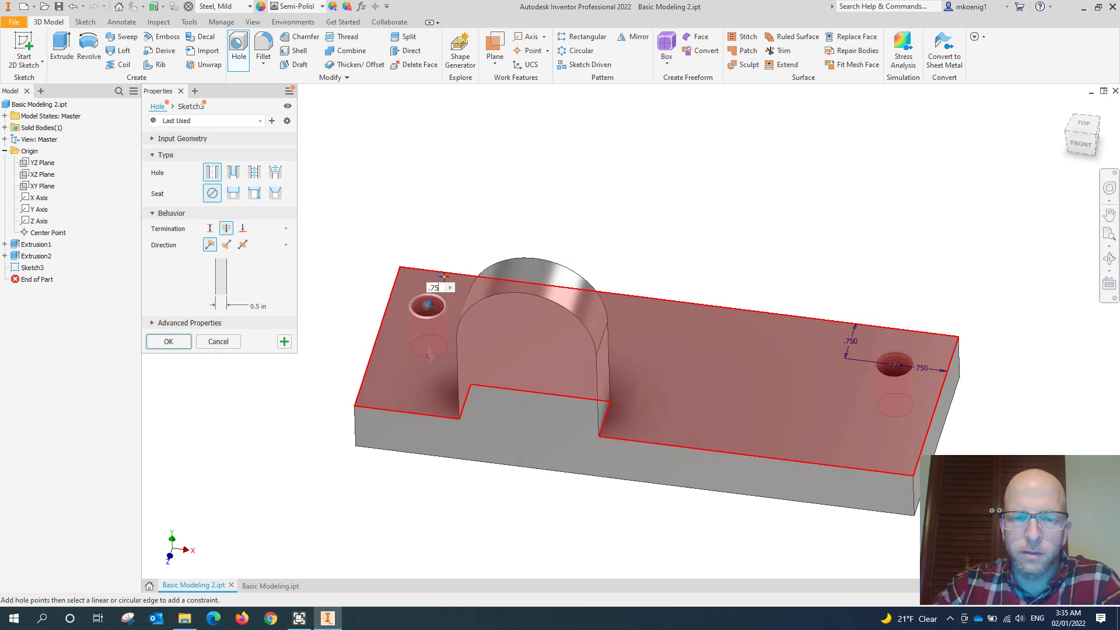
key("Return")
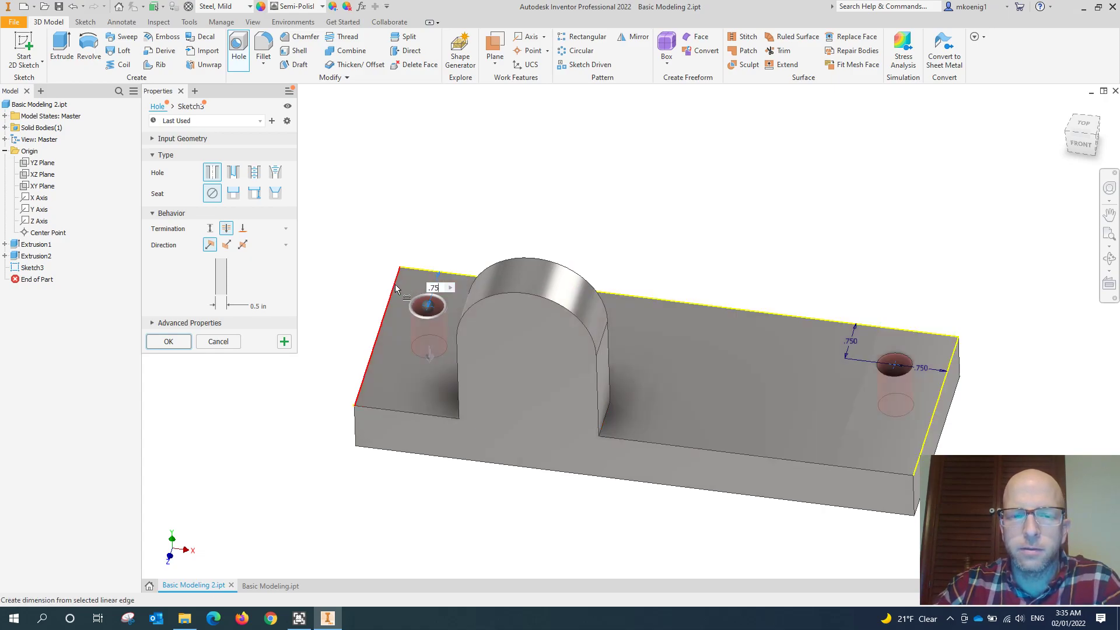
- Locate the second hole 0.75 in from the plate's short edge at the boss end and apply both plate holes, continuing with a new hole
left_click(396, 286)
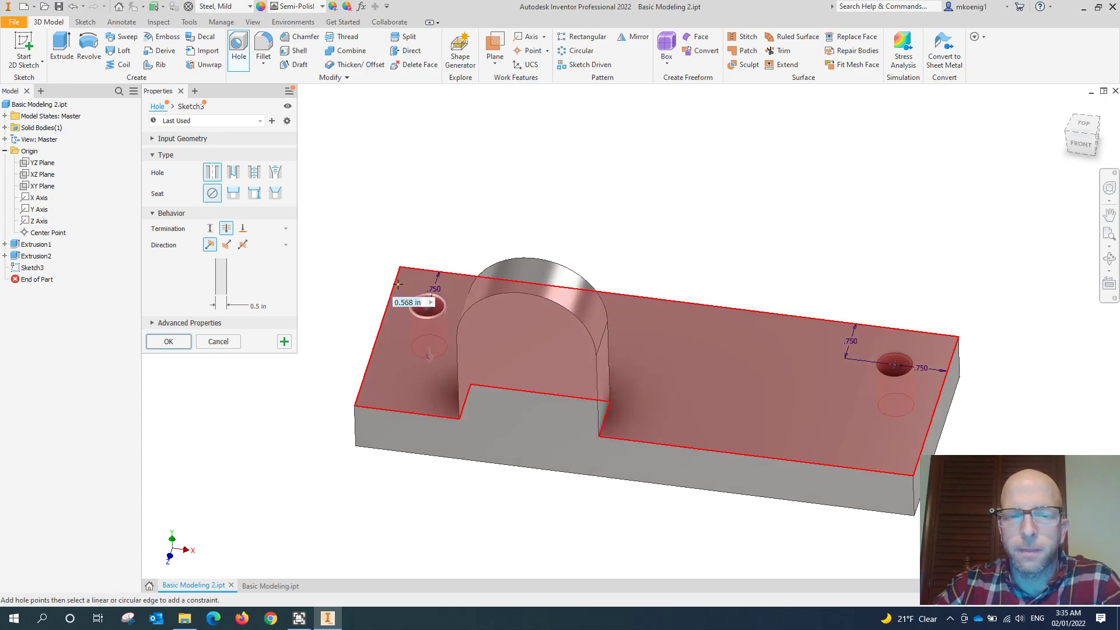
type(".7")
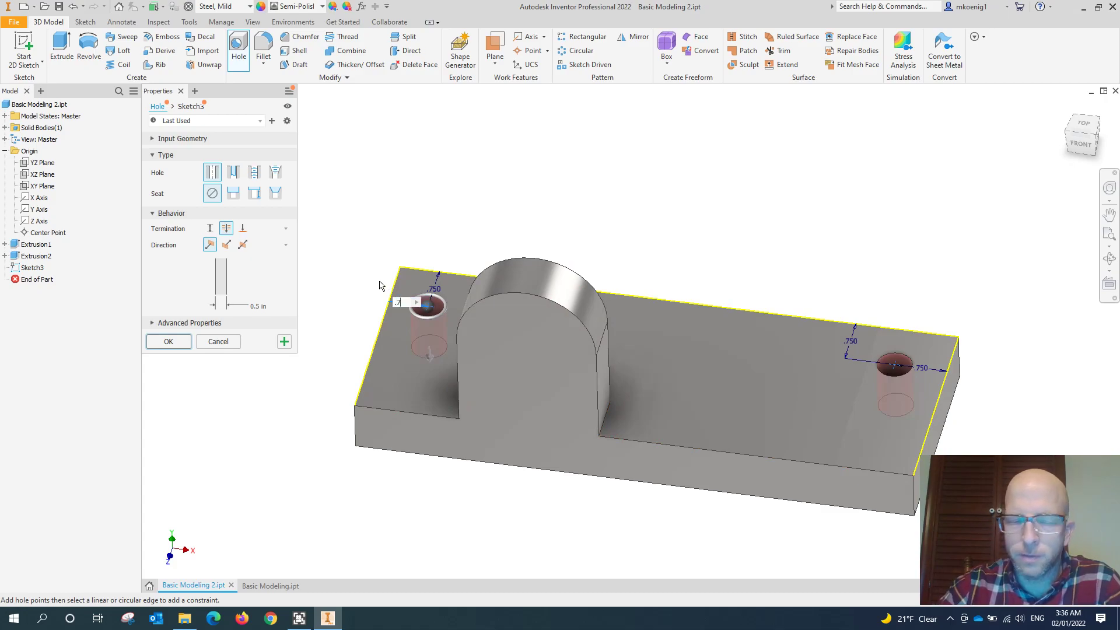
type("5")
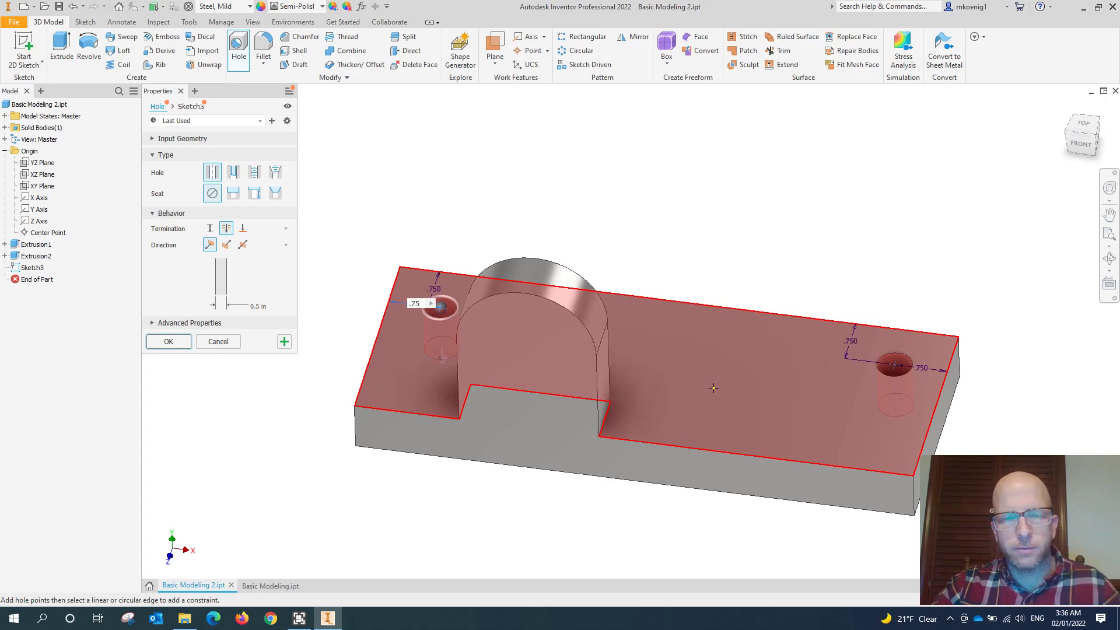
left_click(285, 343)
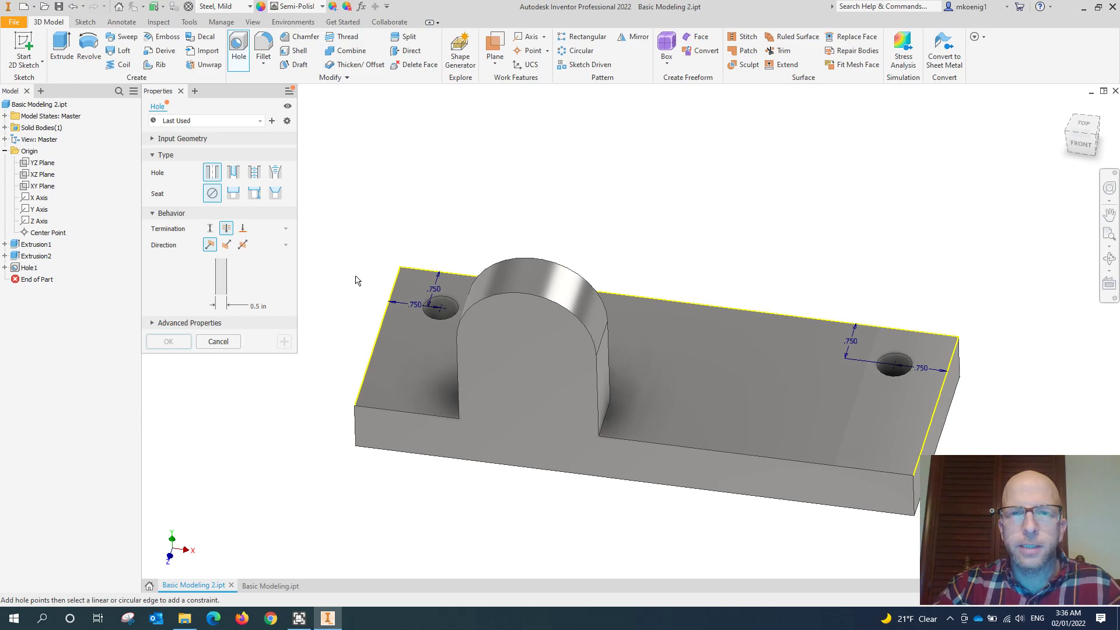
- Place a simple through hole on the boss's front face, concentric with its rounded top edge
middle_click_drag(474, 219, 626, 287, "shift")
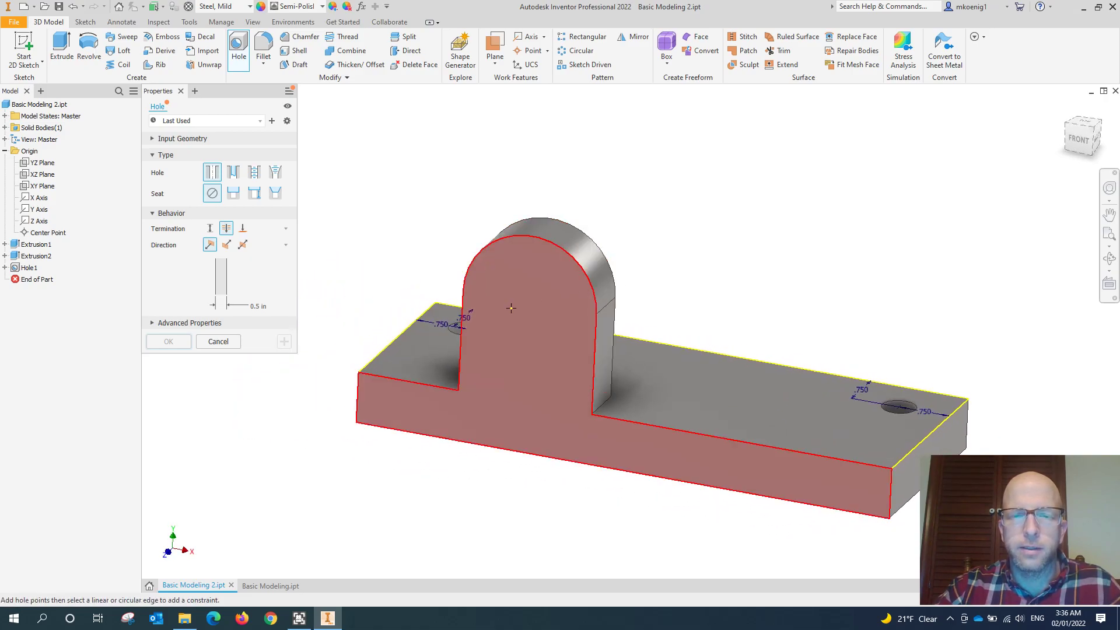
left_click(559, 290)
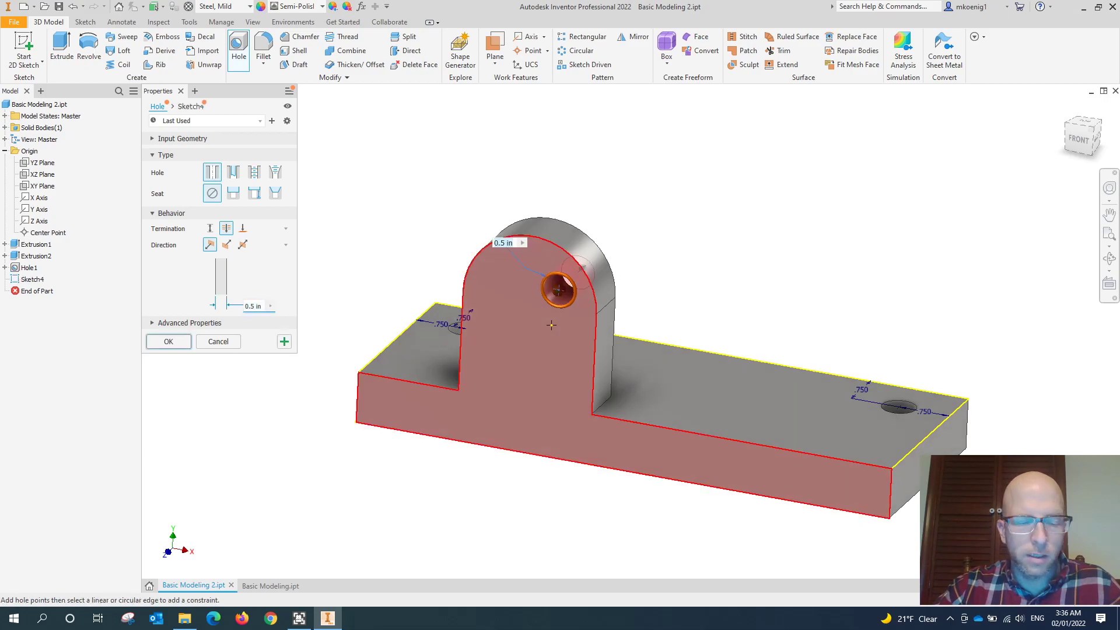
mouse_move(566, 349)
middle_mouse_down("shift")
mouse_move(611, 351)
mouse_move(575, 347)
mouse_move(579, 358)
middle_mouse_up("shift")
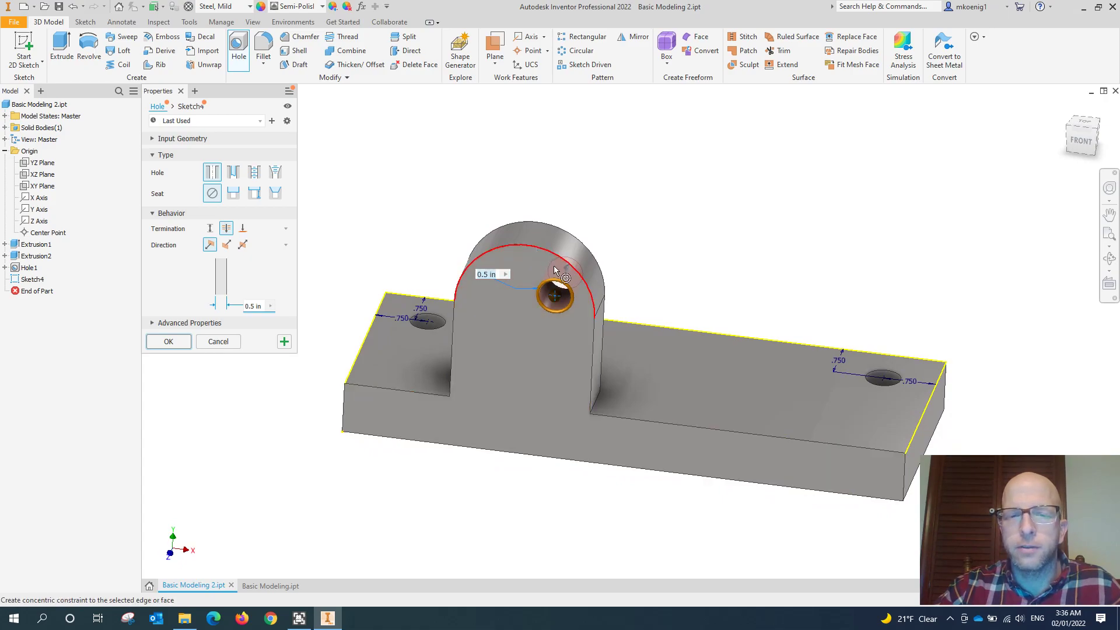
left_click(538, 254)
mouse_move(557, 346)
middle_mouse_down("shift")
mouse_move(573, 327)
mouse_move(546, 337)
middle_mouse_up("shift")
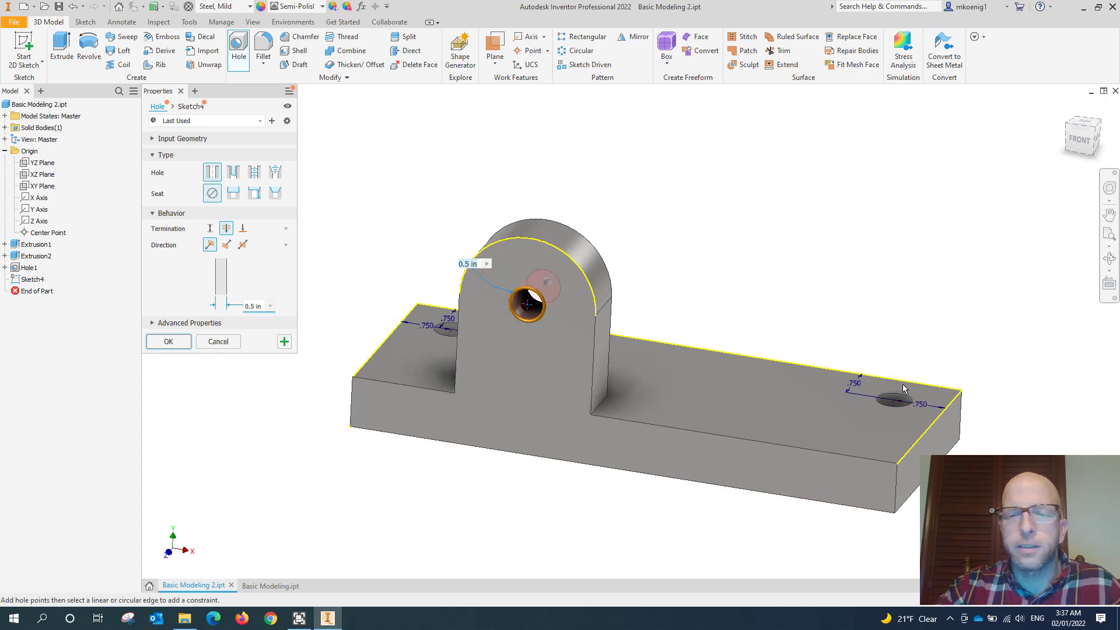
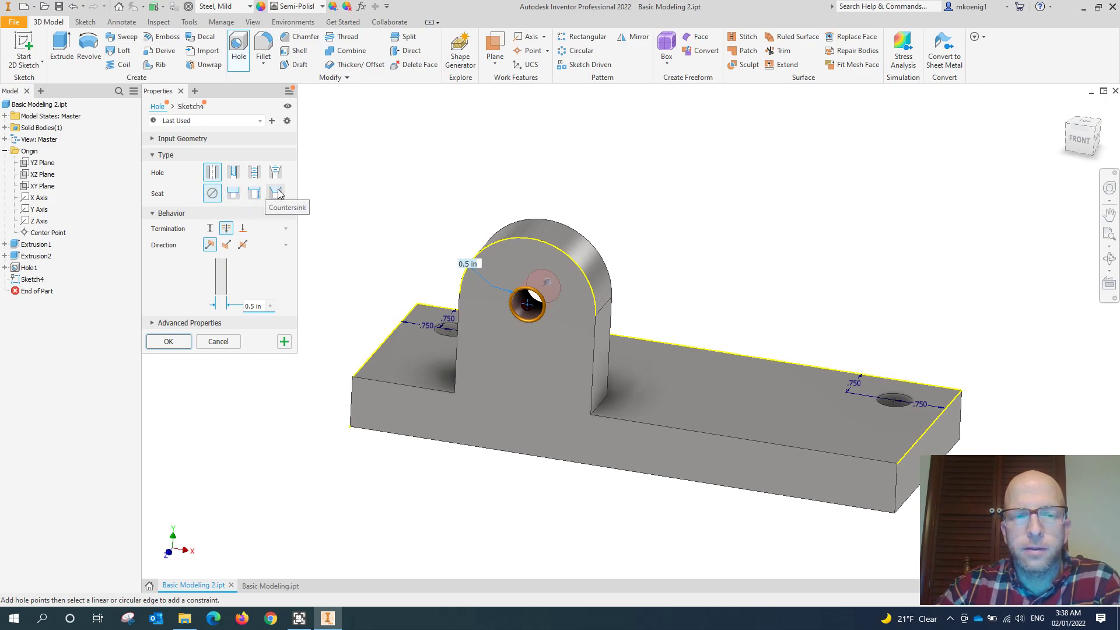
- Make the boss hole a counterbore with 1 in counterbore diameter, 0.25 in depth and 0.5 in hole diameter, and apply it
left_click(234, 194)
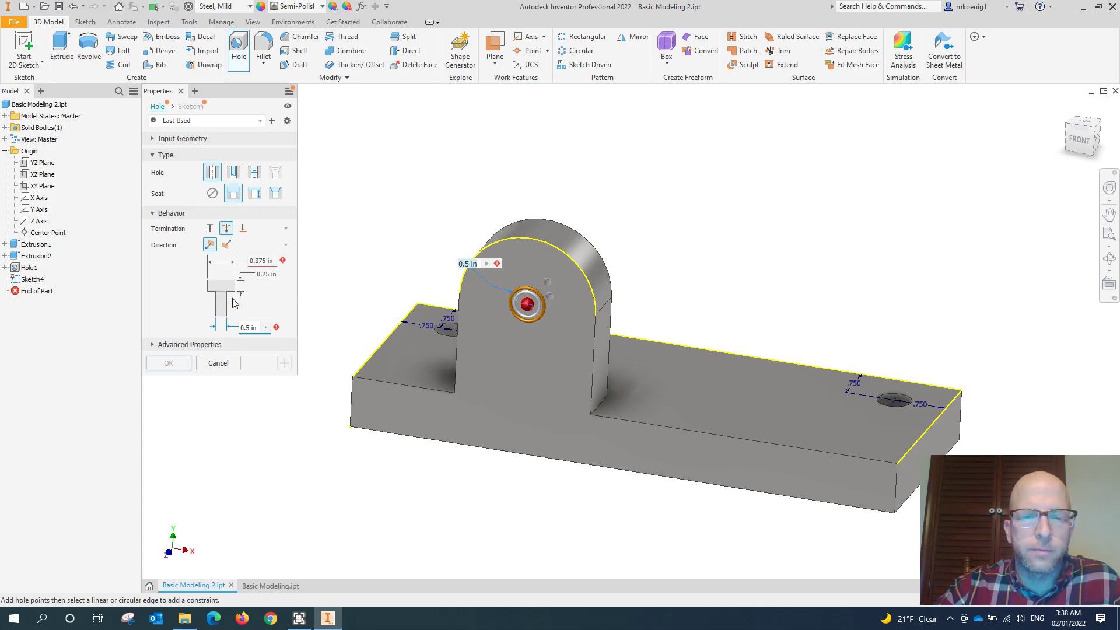
left_click(263, 262)
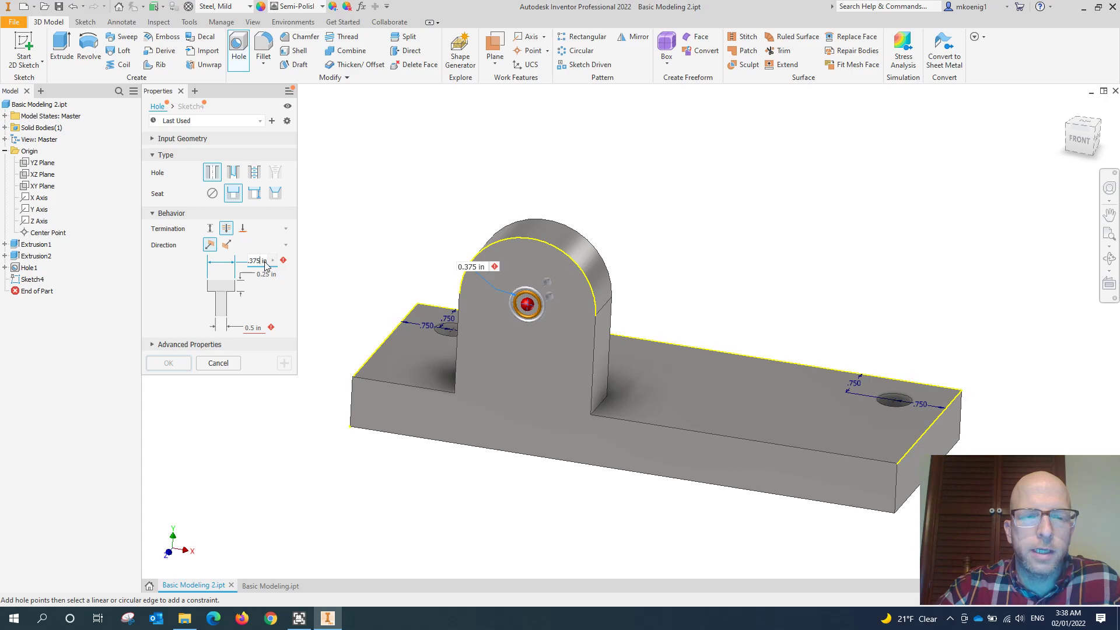
double_click(260, 261)
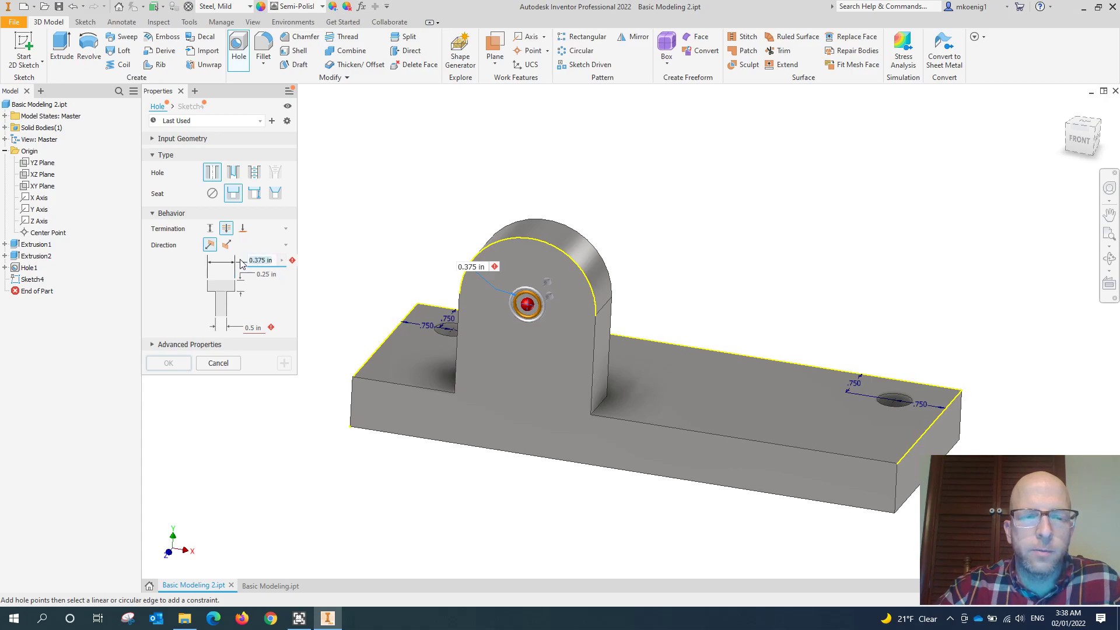
type("1")
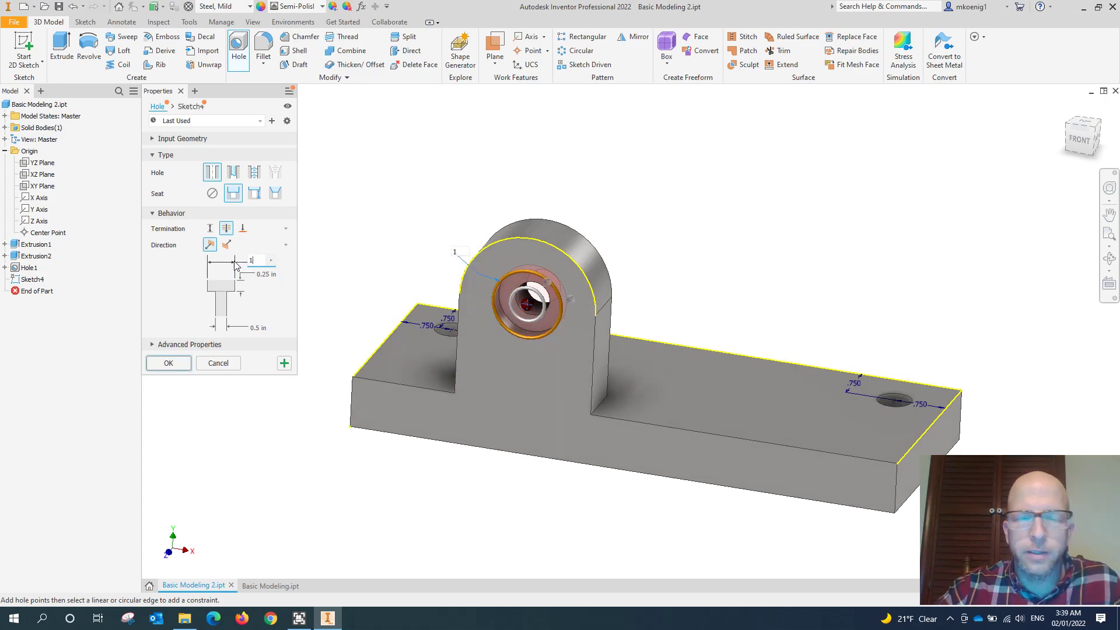
left_click(264, 275)
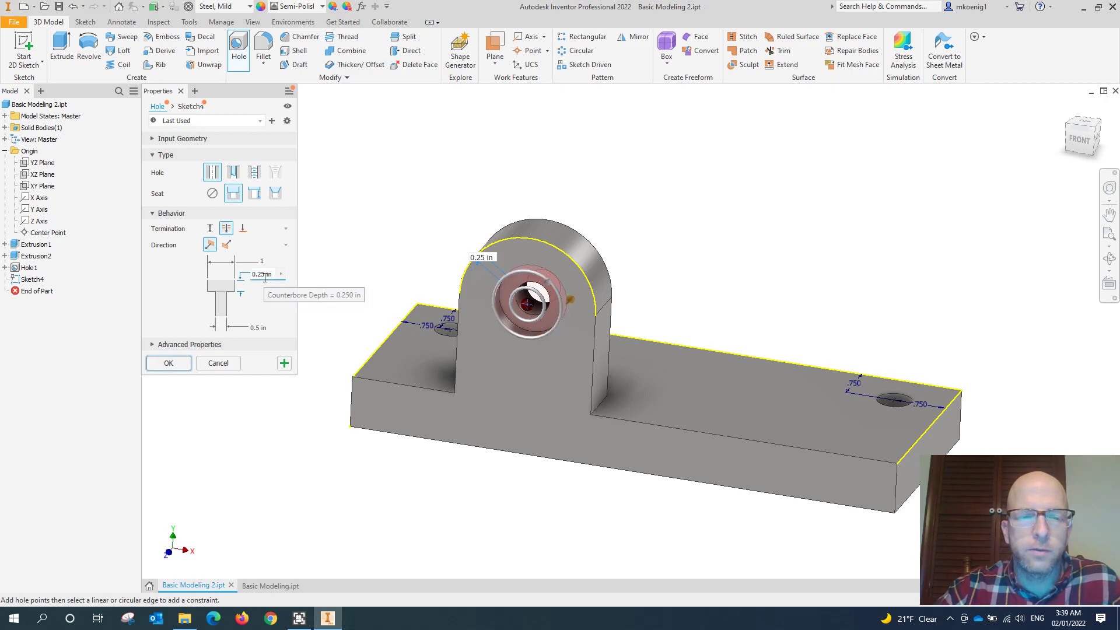
left_click(259, 327)
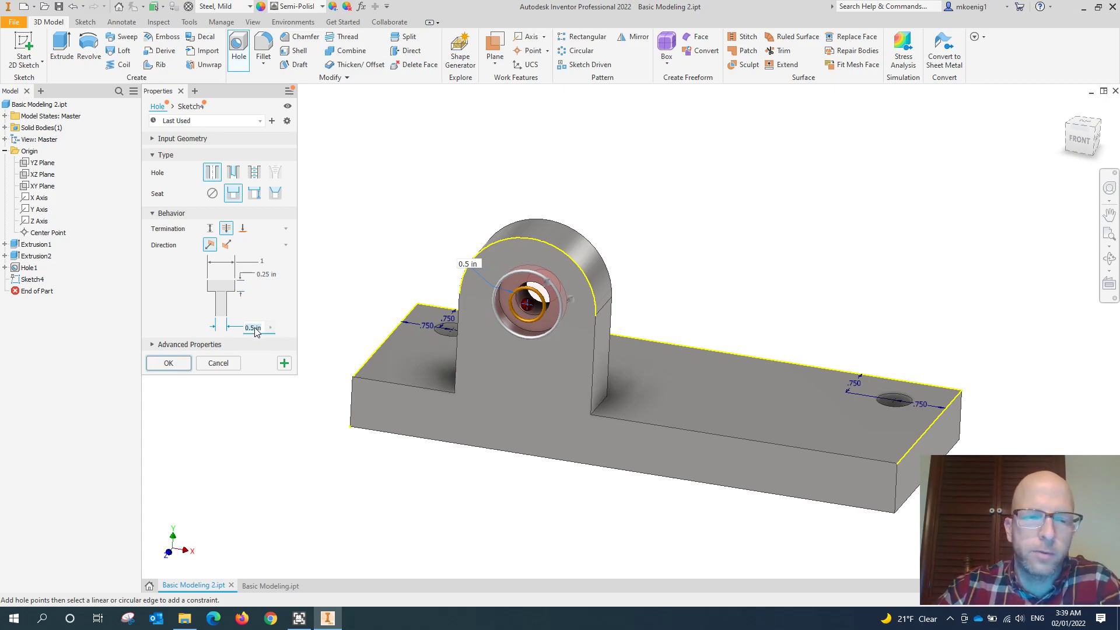
middle_click_drag(461, 285, 507, 294, "shift")
scroll(530, 300, "down", 3)
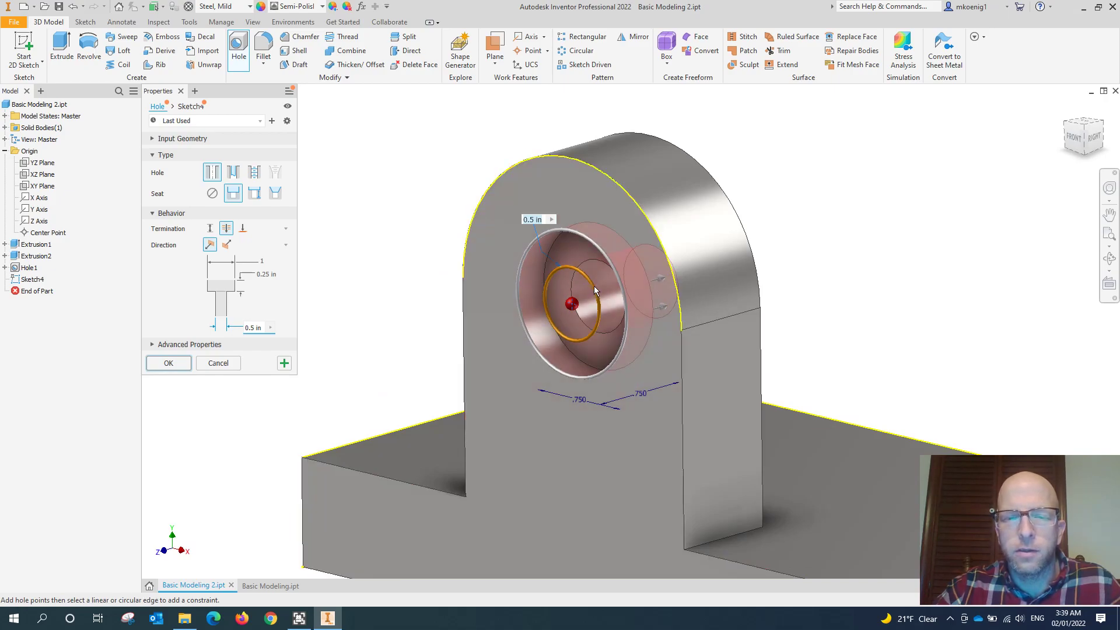
middle_click_drag(594, 286, 619, 284, "shift")
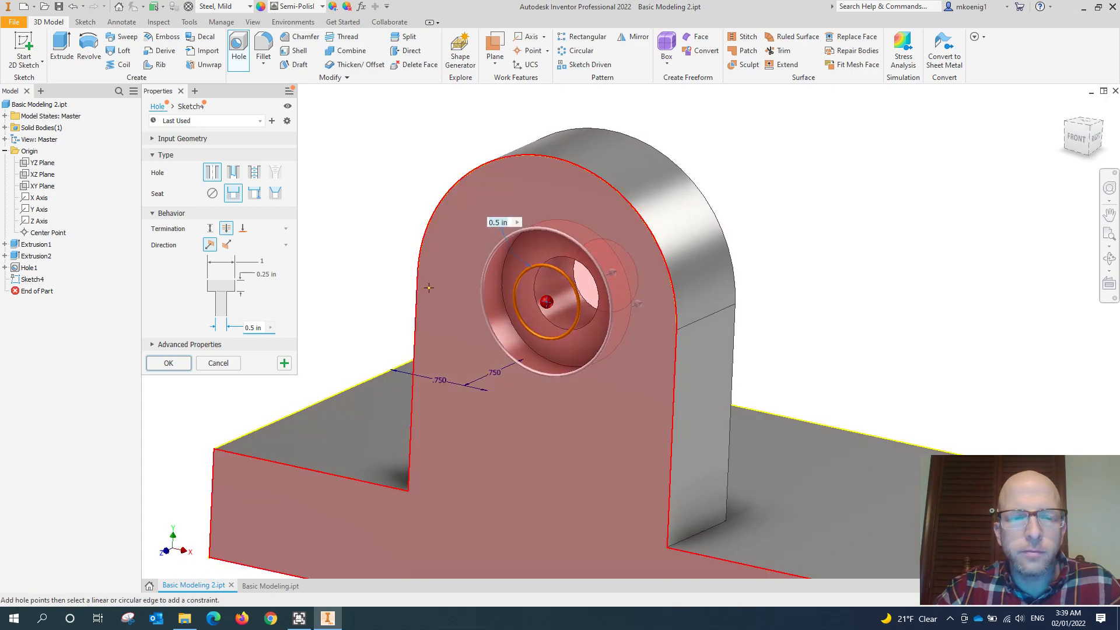
left_click(168, 364)
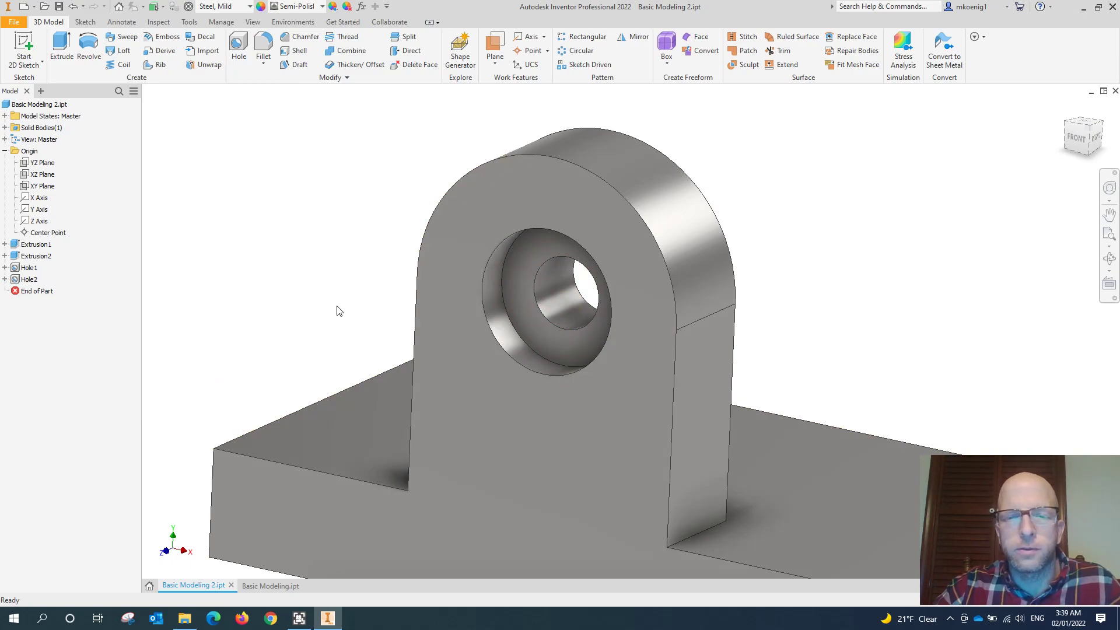
- Examine the part from several angles and identify which holes belong to each of the two hole features
scroll(339, 311, "up", 2)
scroll(340, 311, "down", 7)
middle_click_drag(399, 304, 387, 264)
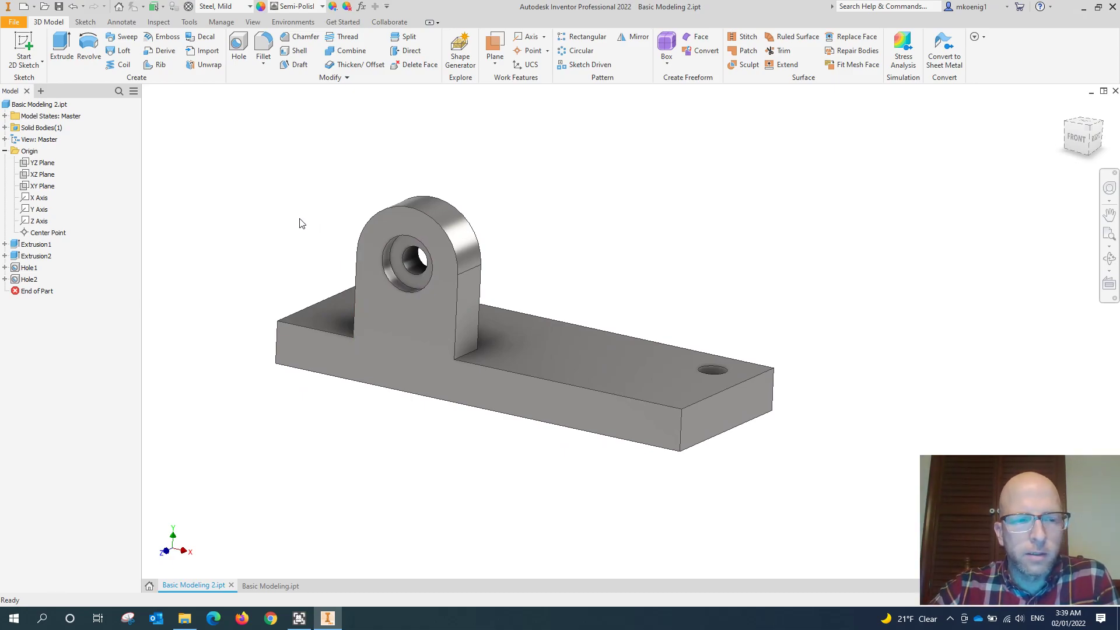
middle_click_drag(300, 232, 244, 293, "shift")
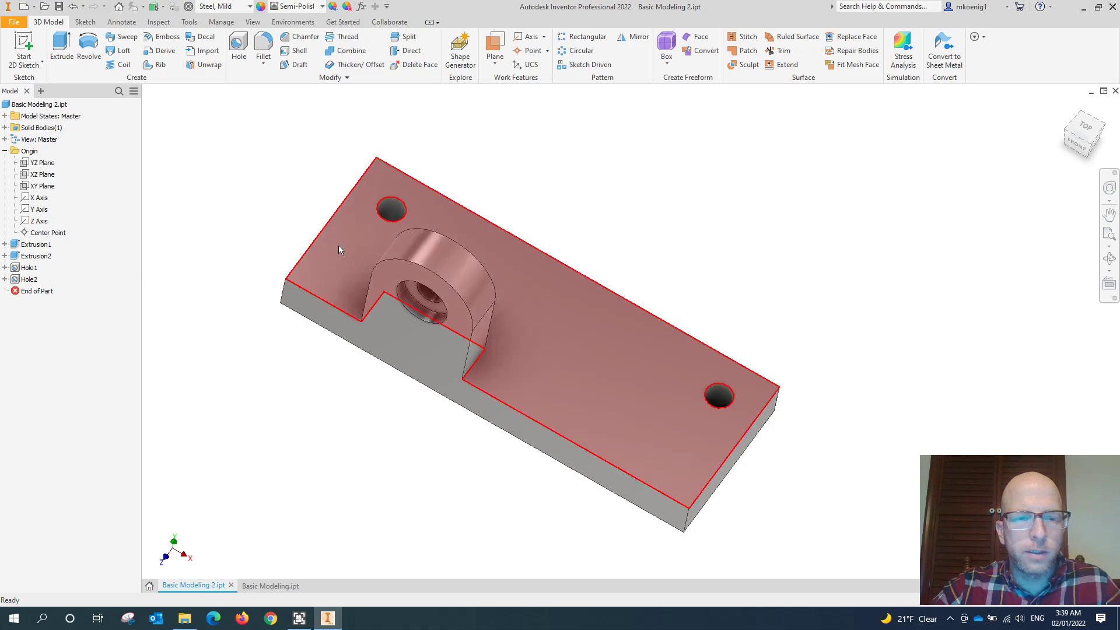
left_click(29, 267)
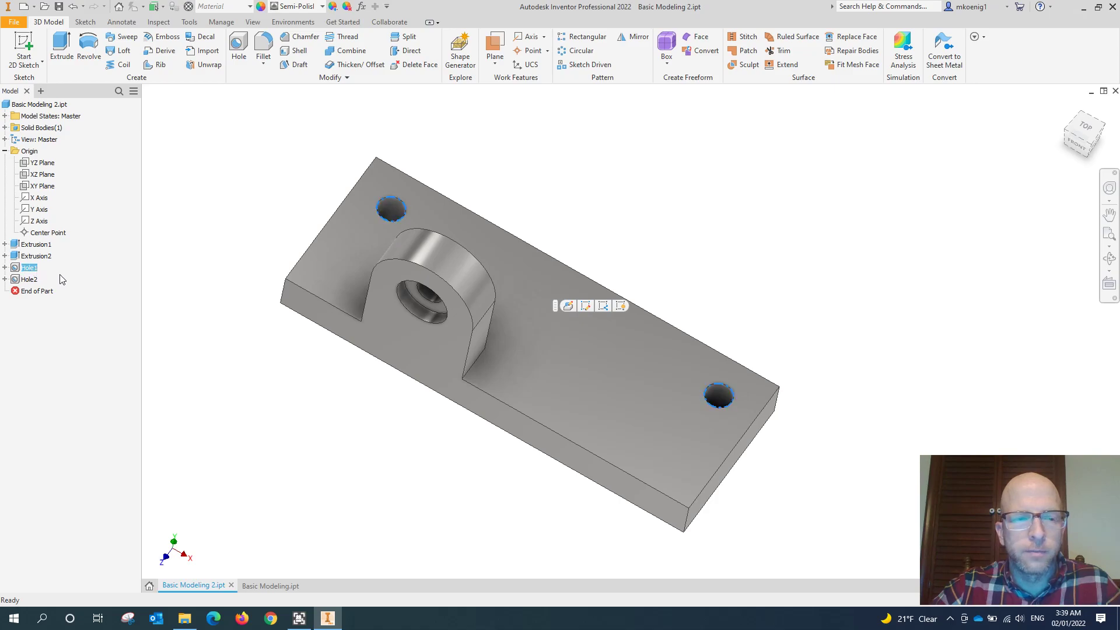
left_click(30, 280)
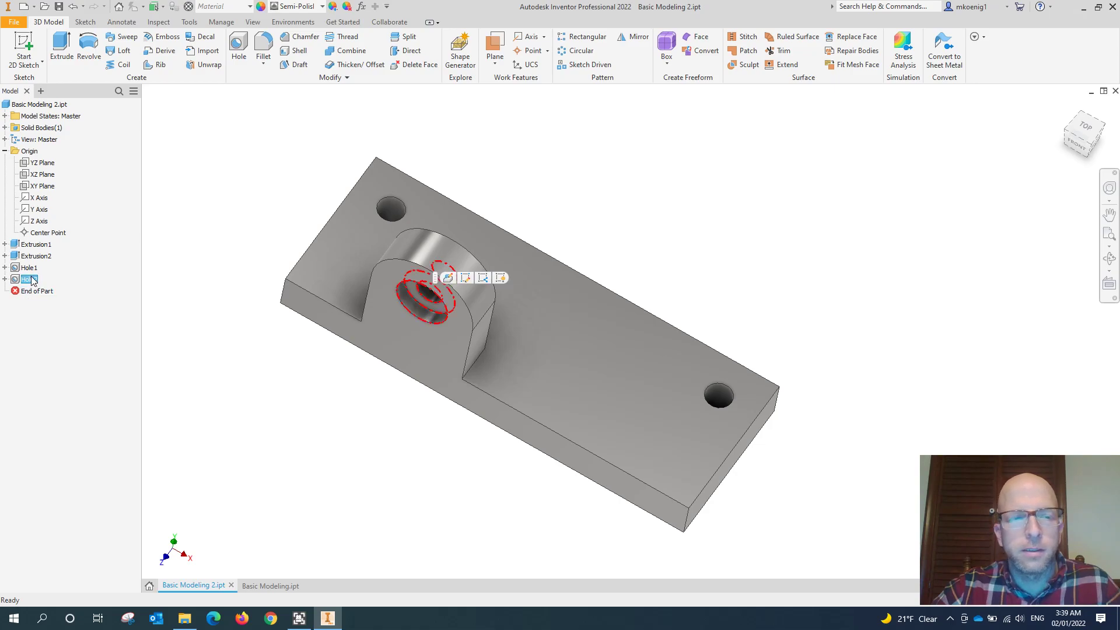
left_click(206, 301)
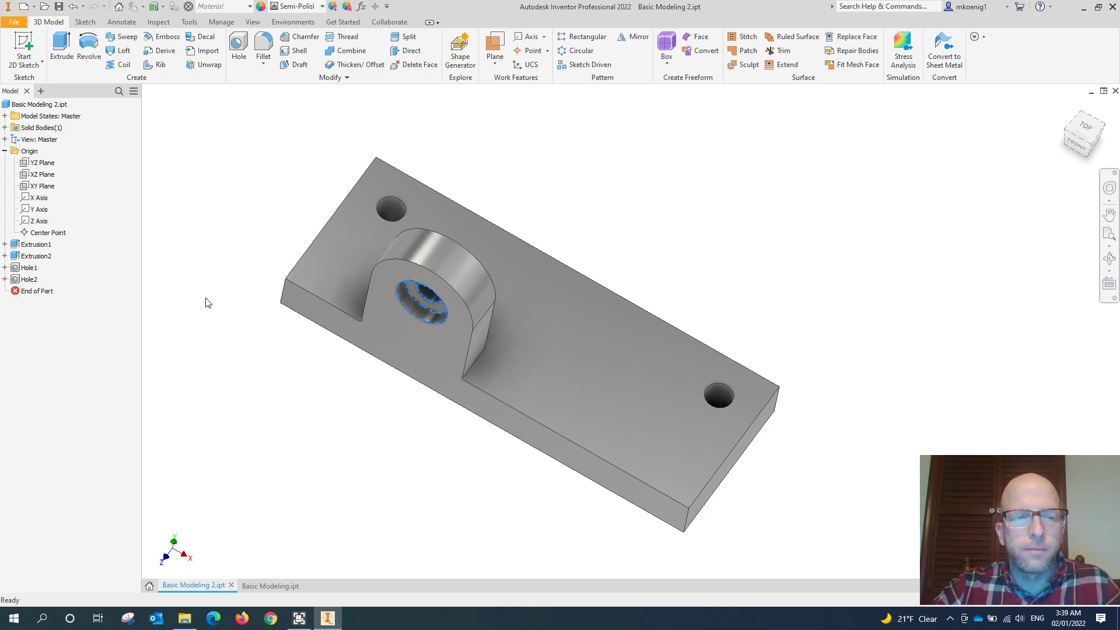
middle_click_drag(274, 360, 318, 299, "shift")
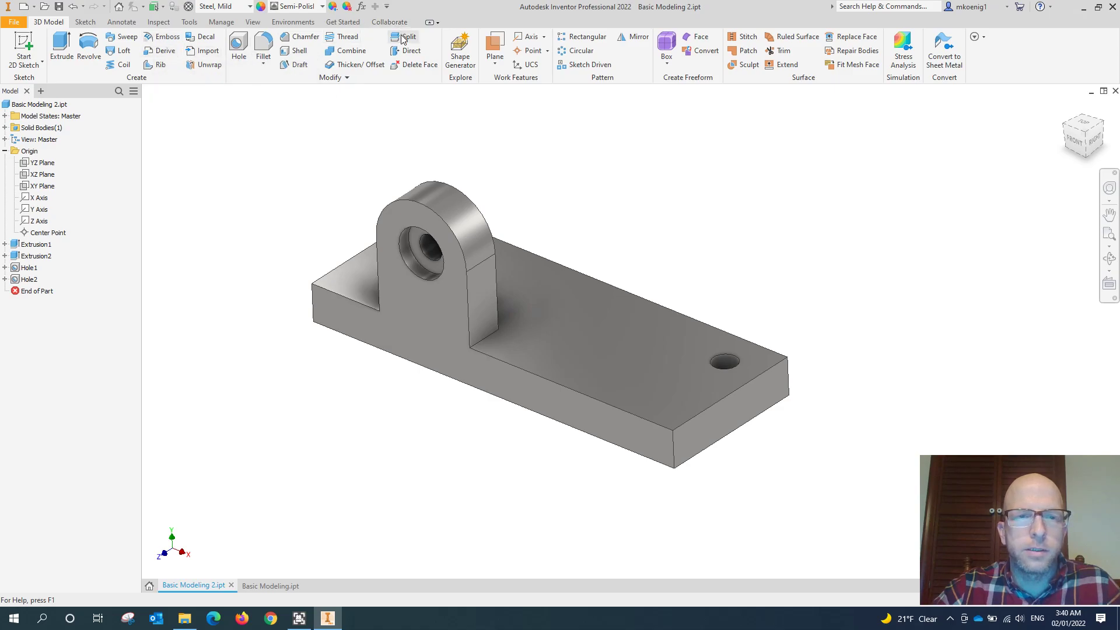
- Start a fillet with a 0.5 in radius on the plate's four vertical corner edges
left_click(264, 47)
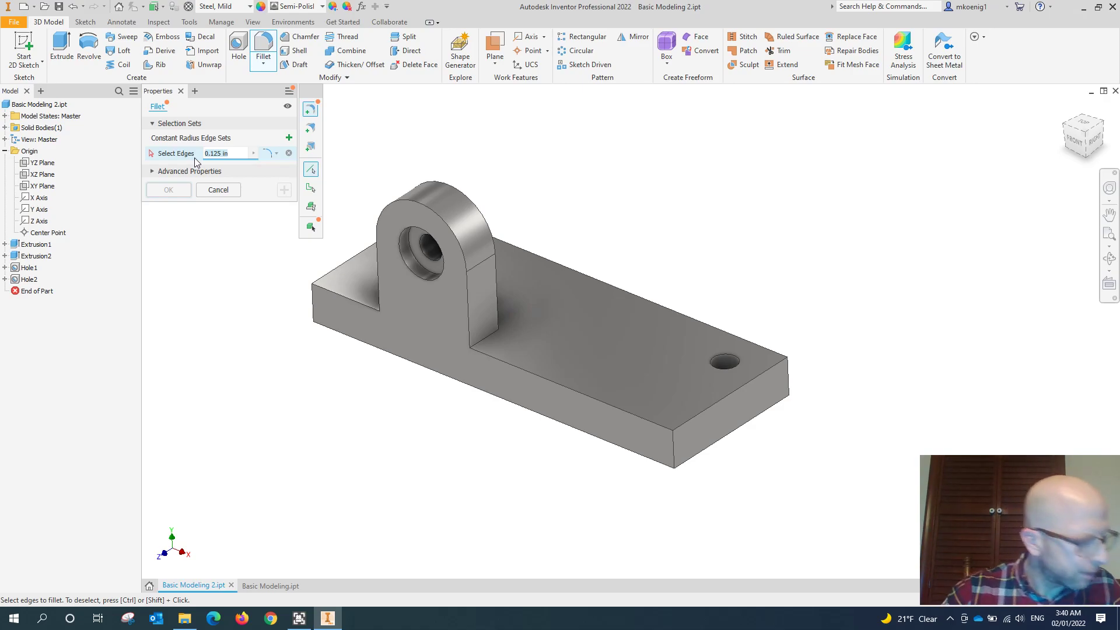
type(".5")
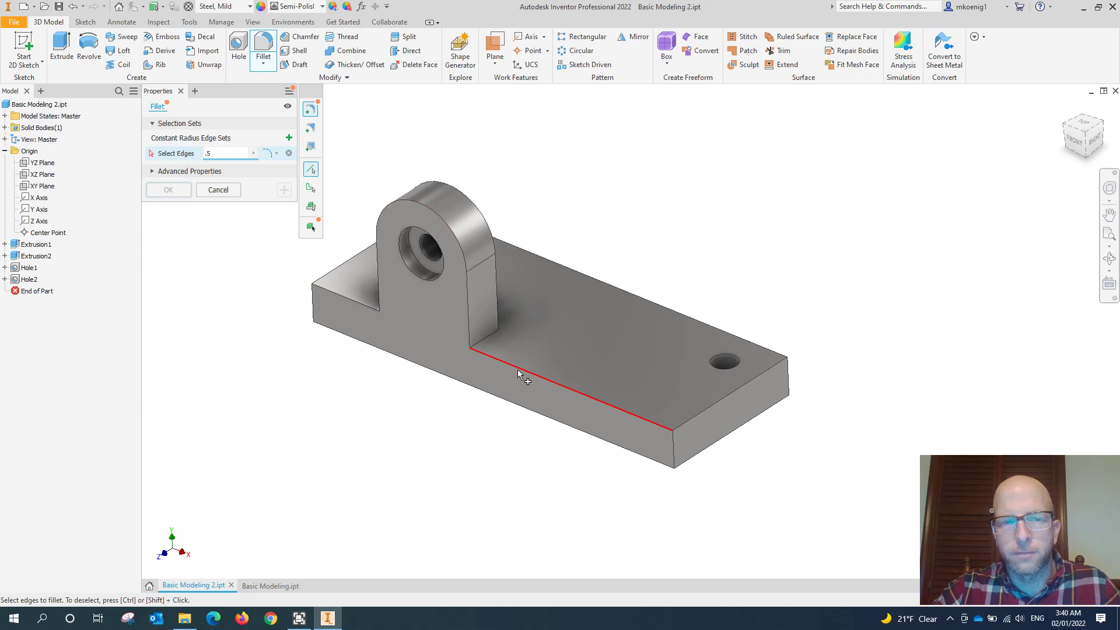
left_click(674, 448)
middle_click_drag(586, 406, 478, 363, "shift")
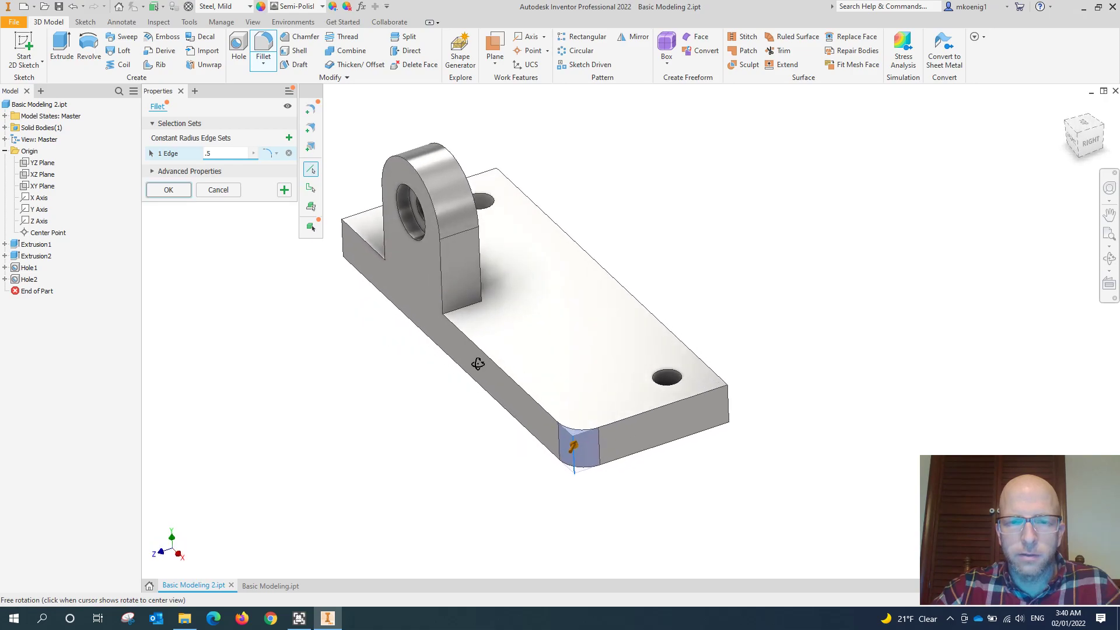
middle_click_drag(491, 299, 546, 353)
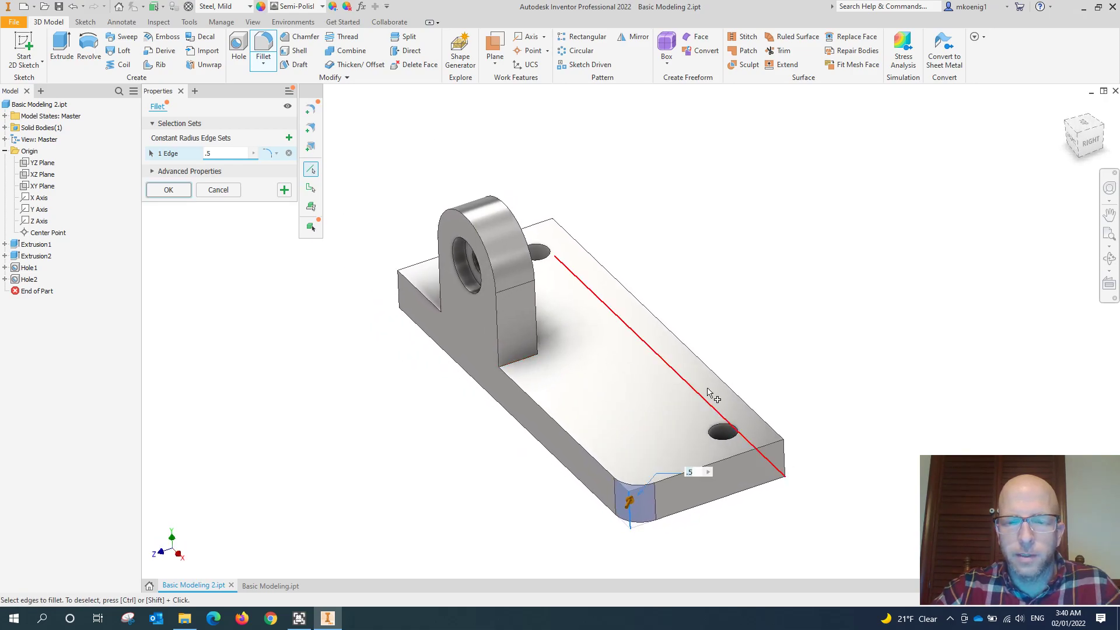
left_click(784, 454)
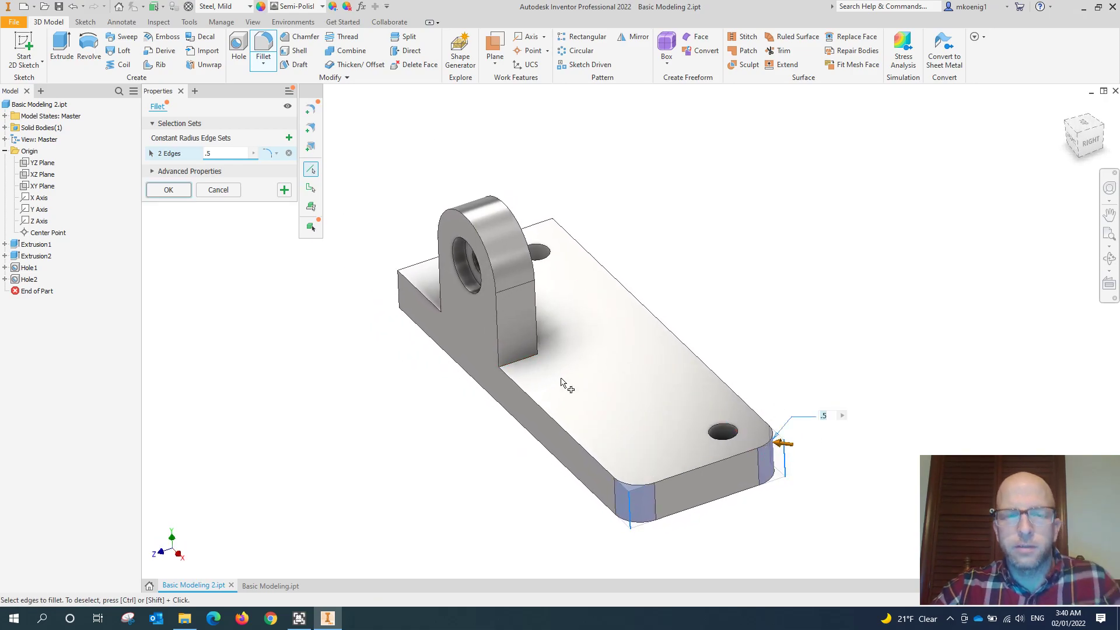
left_click(399, 295)
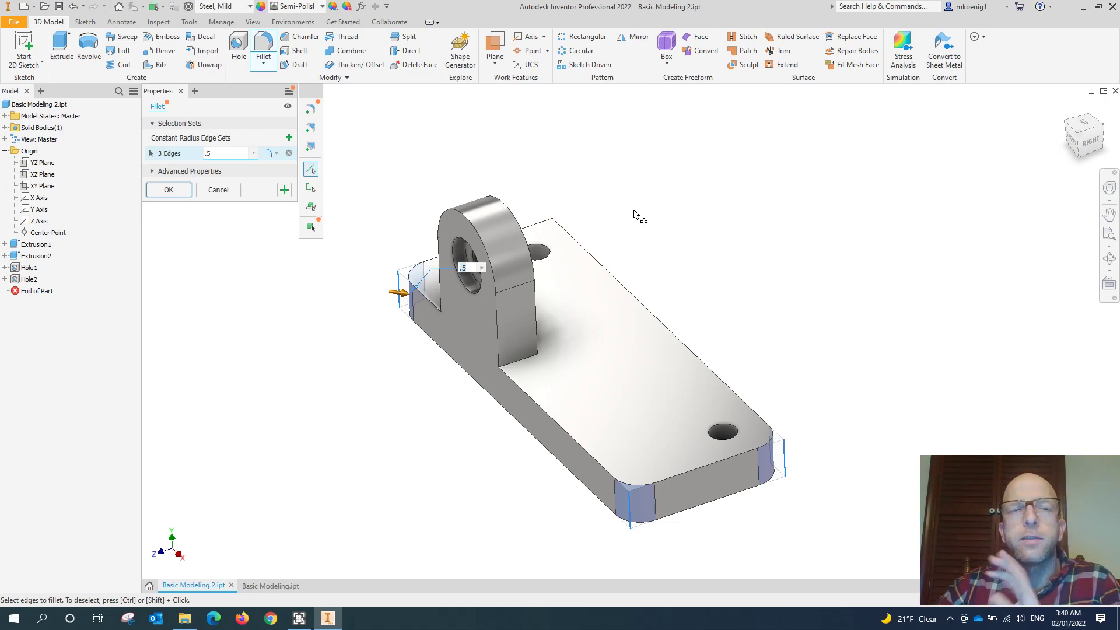
left_click(555, 239)
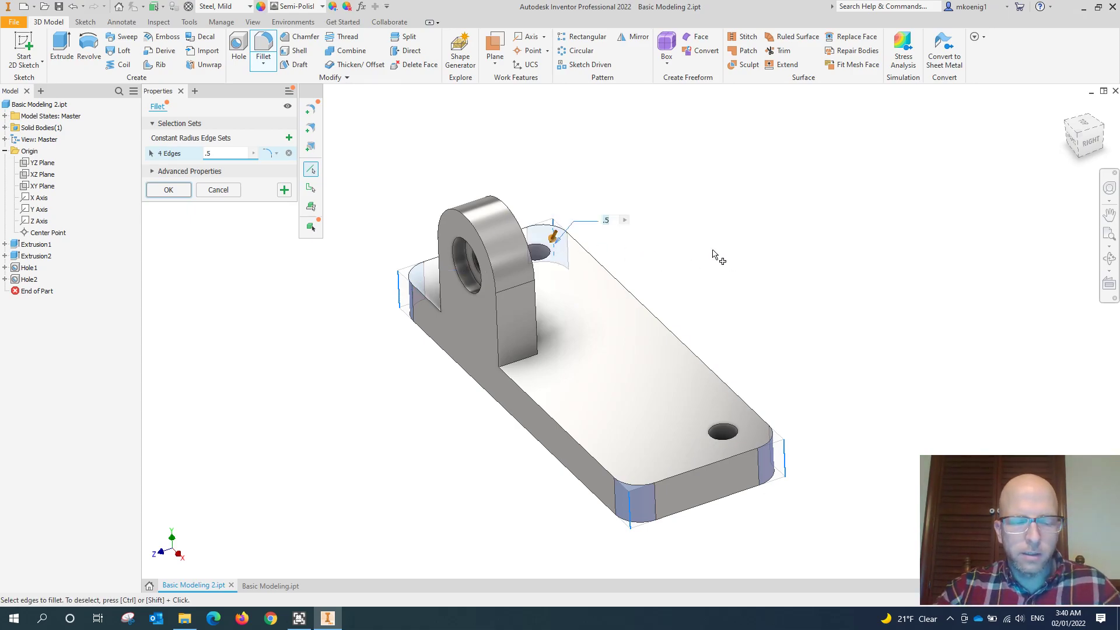
- Add a second constant-radius edge set of 0.25 in to the fillet, covering the plate's top perimeter edges
middle_click_drag(725, 257, 612, 316, "shift")
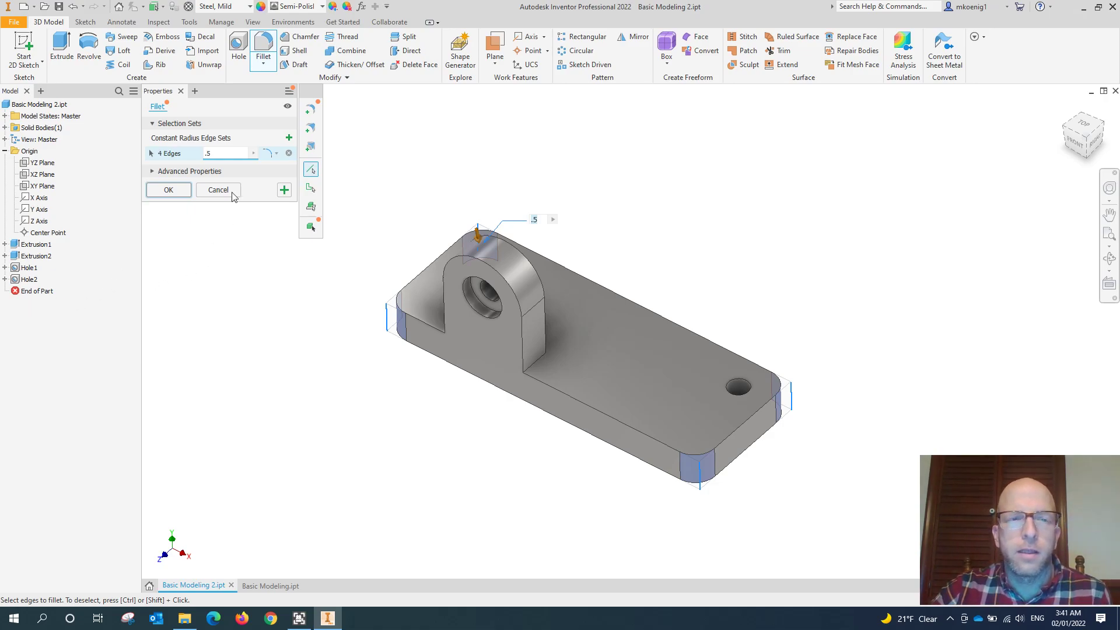
left_click(289, 139)
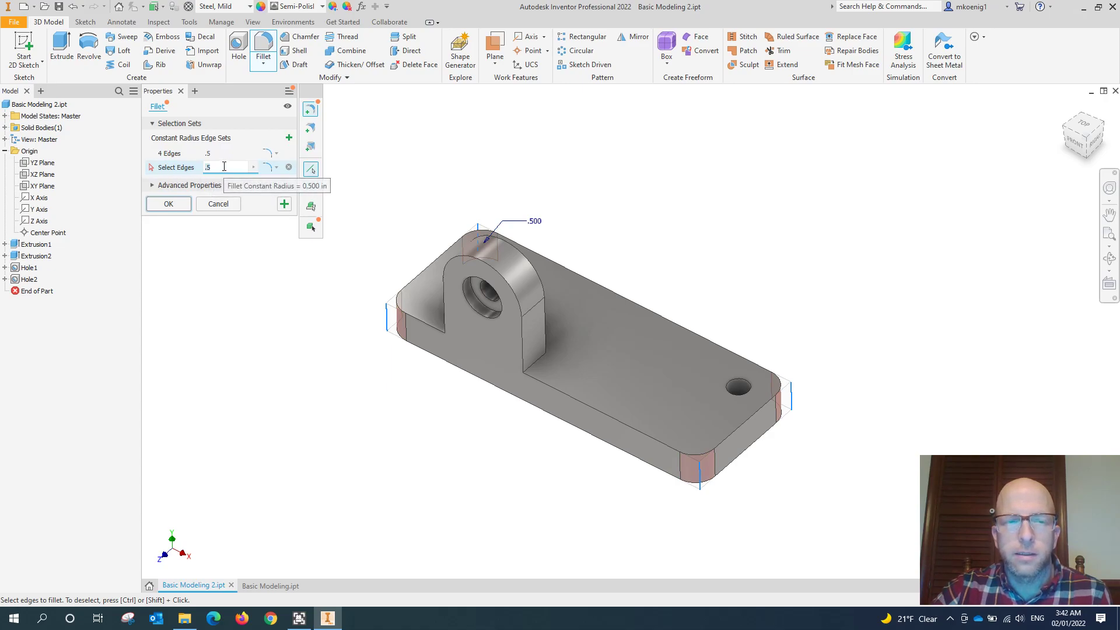
type(".25")
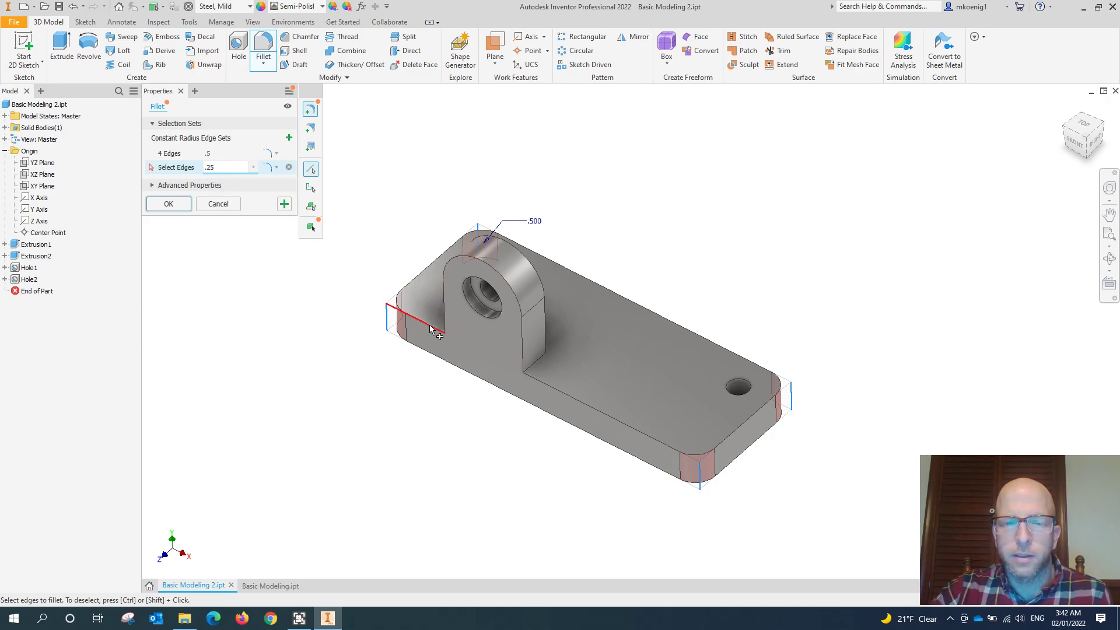
left_click(556, 396)
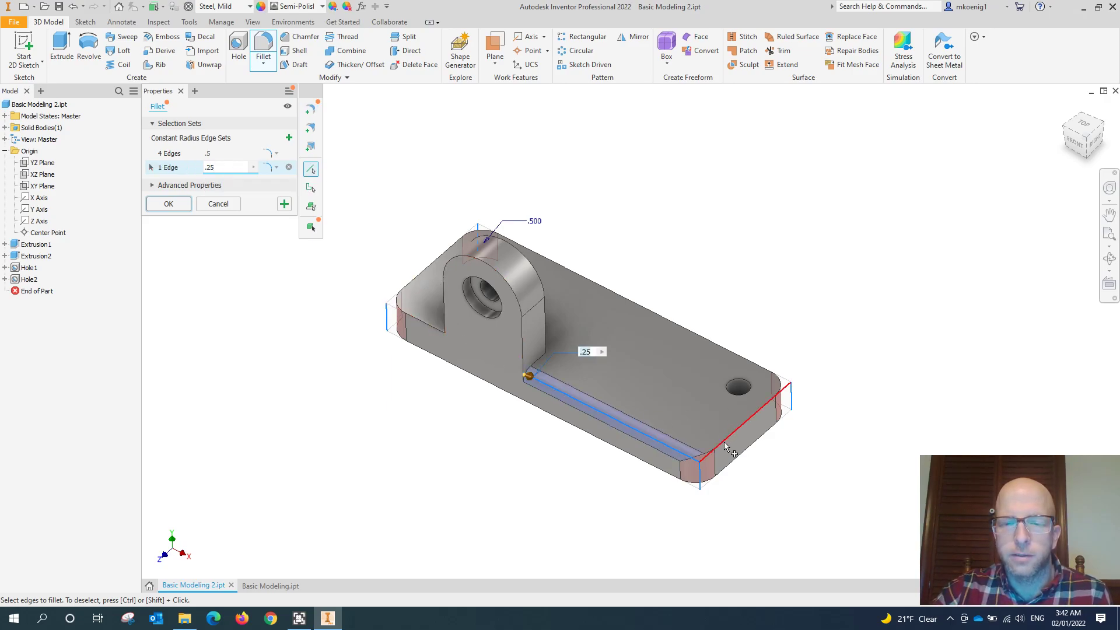
left_click(749, 422)
left_click(766, 369)
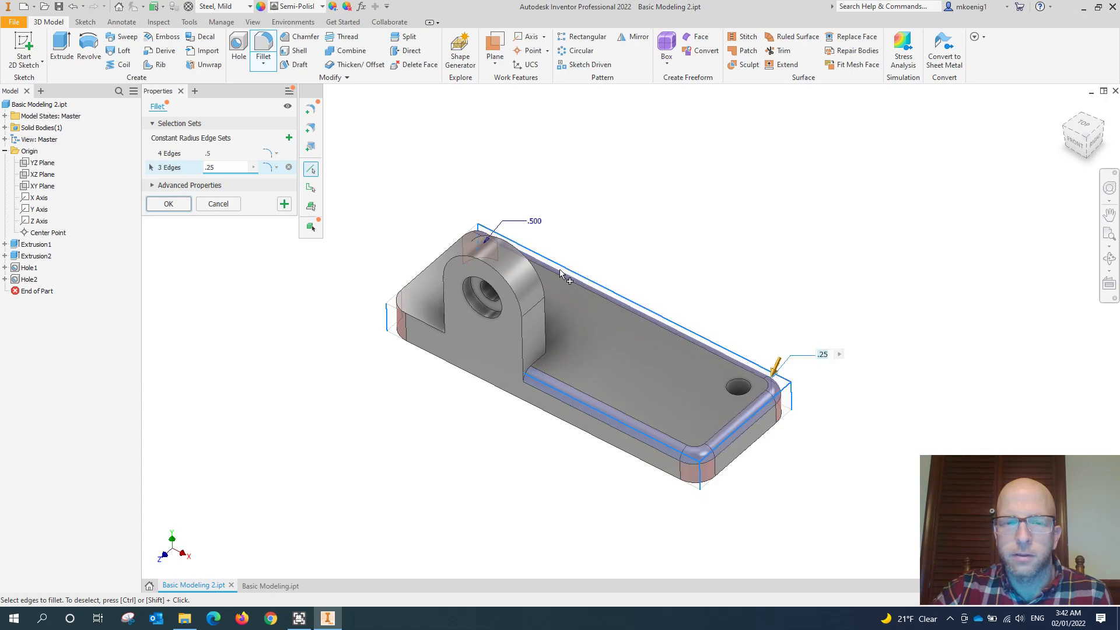
left_click(461, 236)
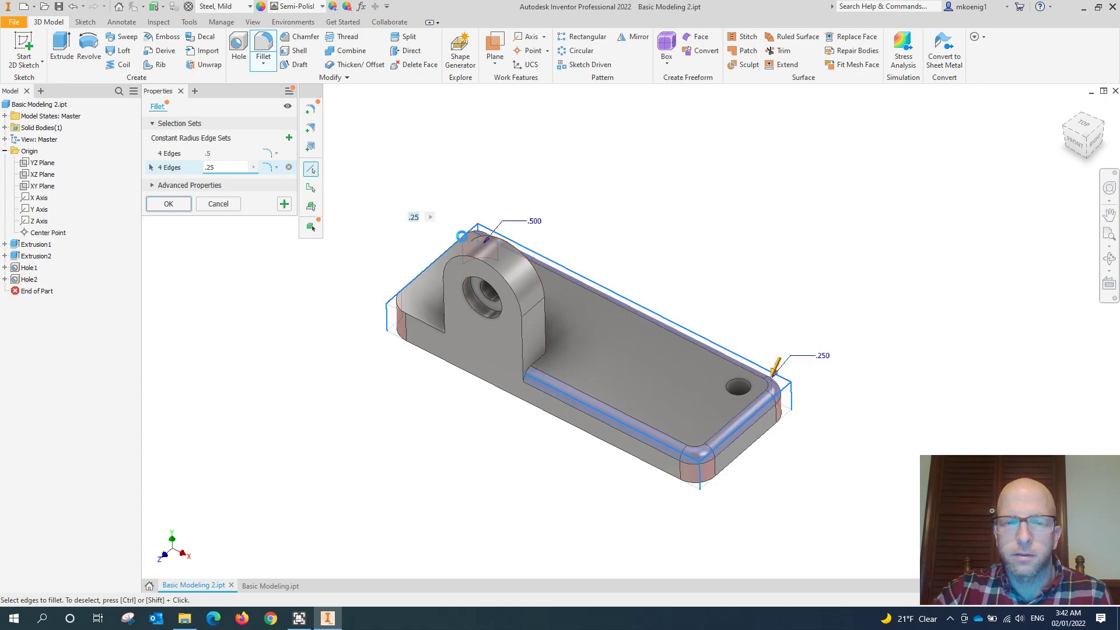
left_click(424, 323)
- Include the boss's front and rear outline edges and both side edges where it meets the plate in the 0.25 in fillet set
left_click(542, 365)
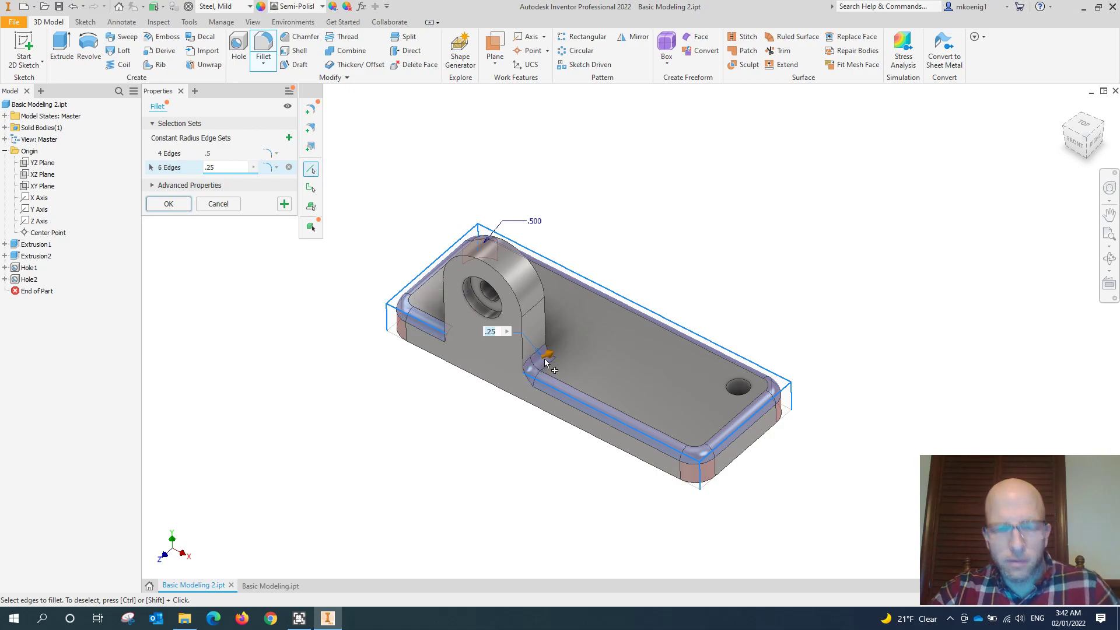
middle_click_drag(542, 366, 445, 380, "shift")
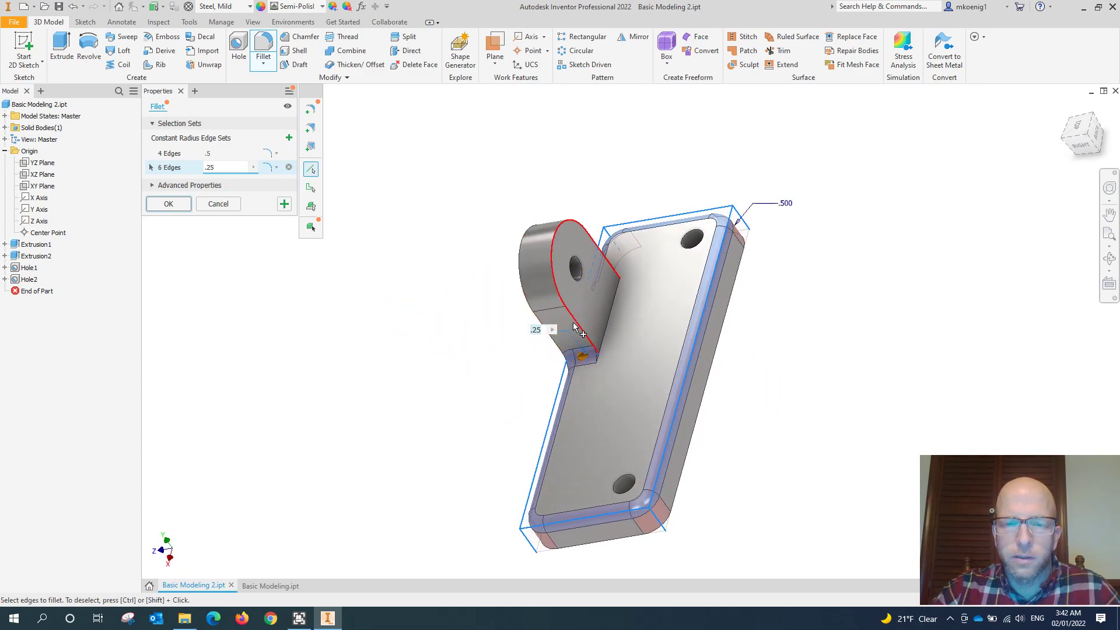
left_click(548, 274)
left_click(524, 294)
middle_click_drag(490, 391, 741, 375, "shift")
scroll(416, 387, "up", 5)
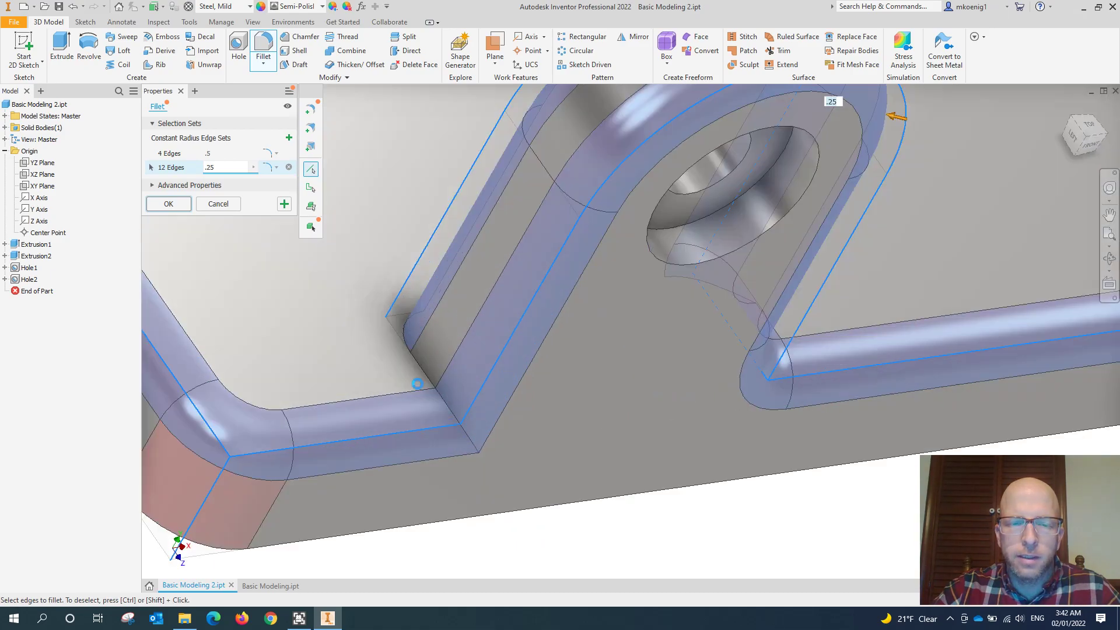
left_click(410, 359)
scroll(467, 386, "down", 4)
middle_click_drag(467, 386, 548, 383, "shift")
middle_click_drag(645, 378, 505, 339)
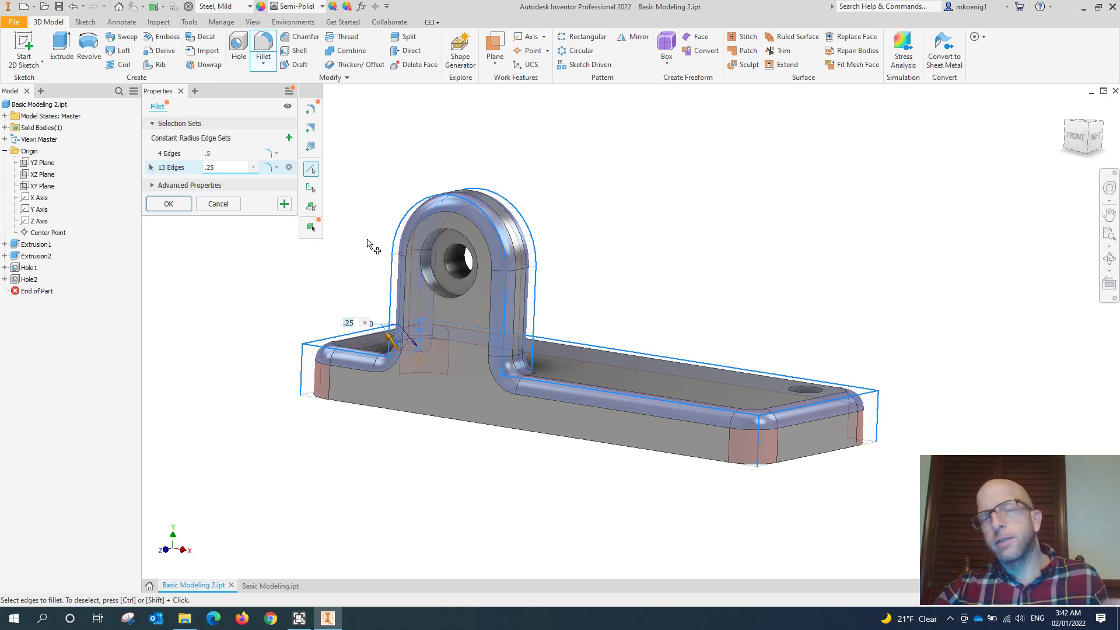
middle_click_drag(728, 313, 664, 359, "shift")
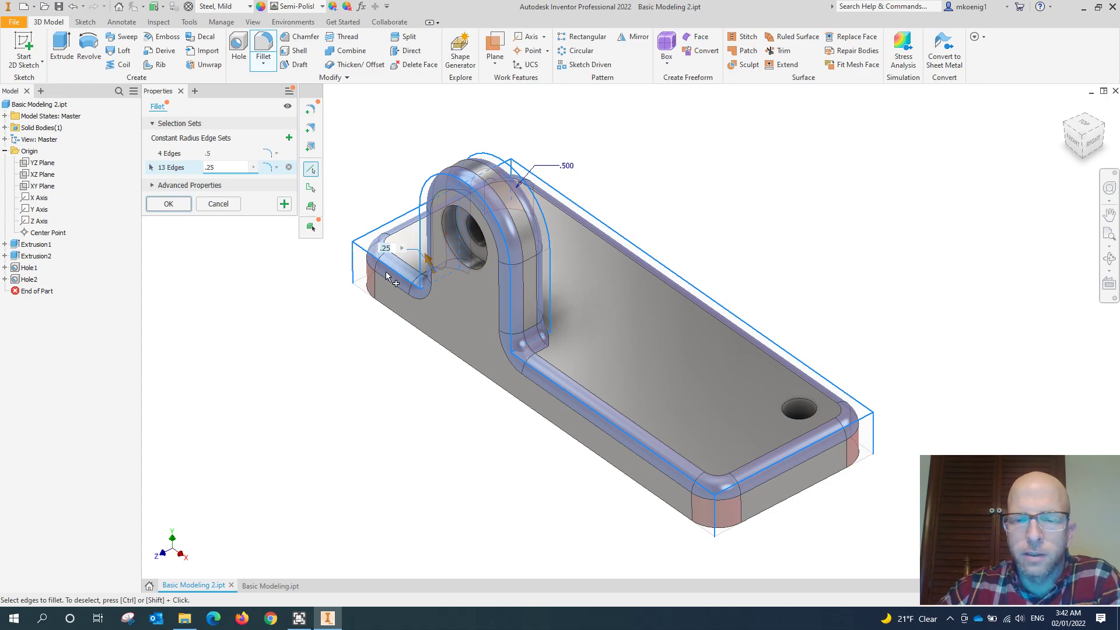
scroll(710, 476, "up", 3)
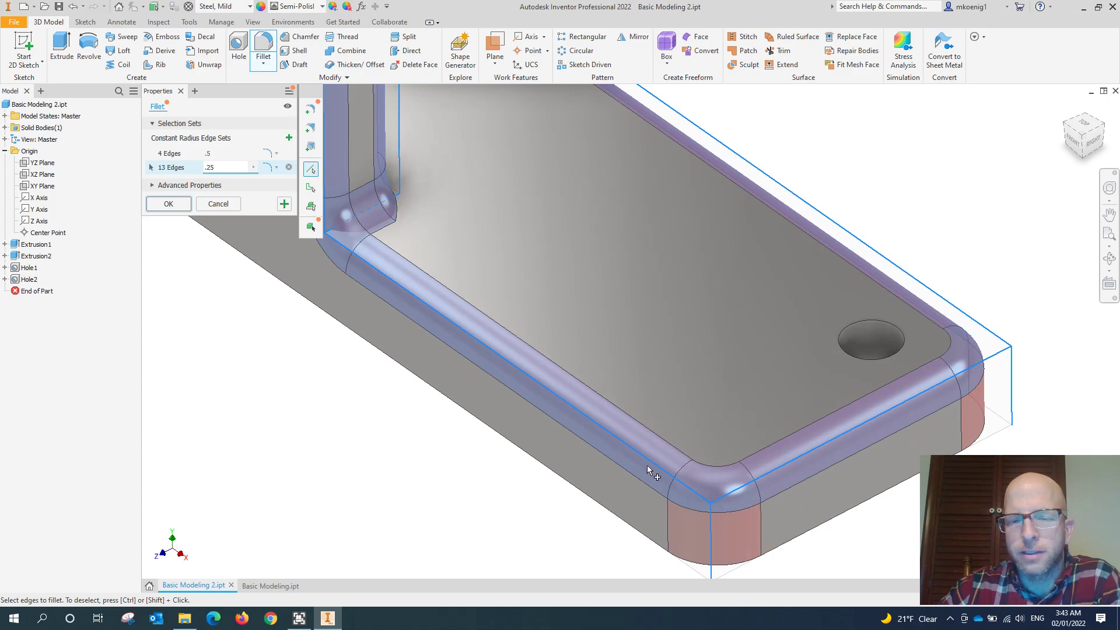
scroll(641, 446, "down", 2)
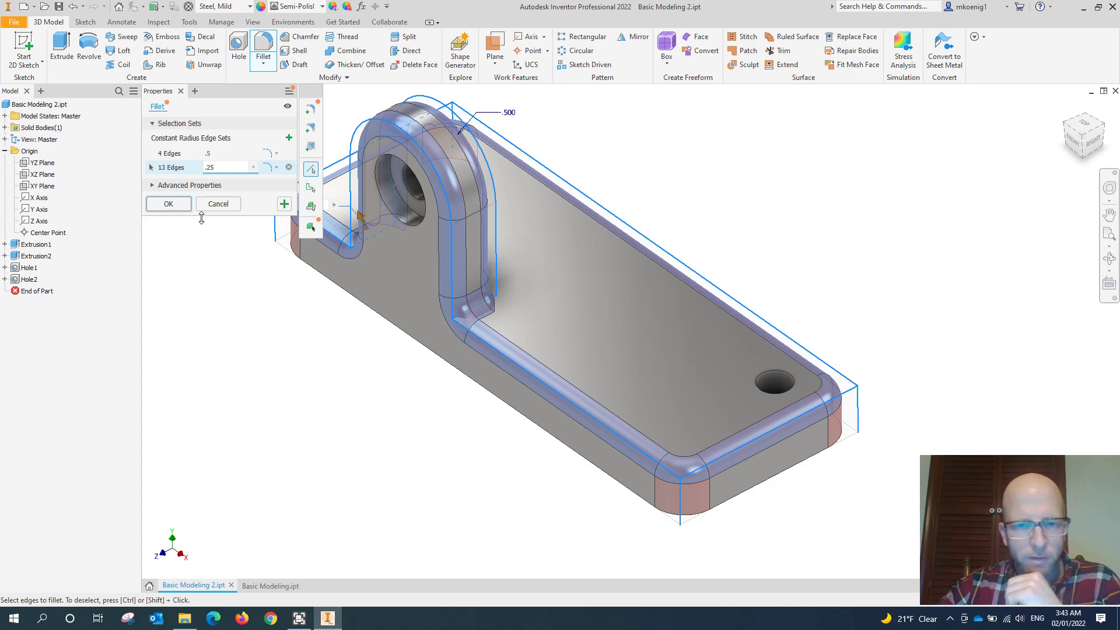
- Complete the fillet with its 0.5 in and 0.25 in edge sets and inspect the rounded part
left_click(169, 204)
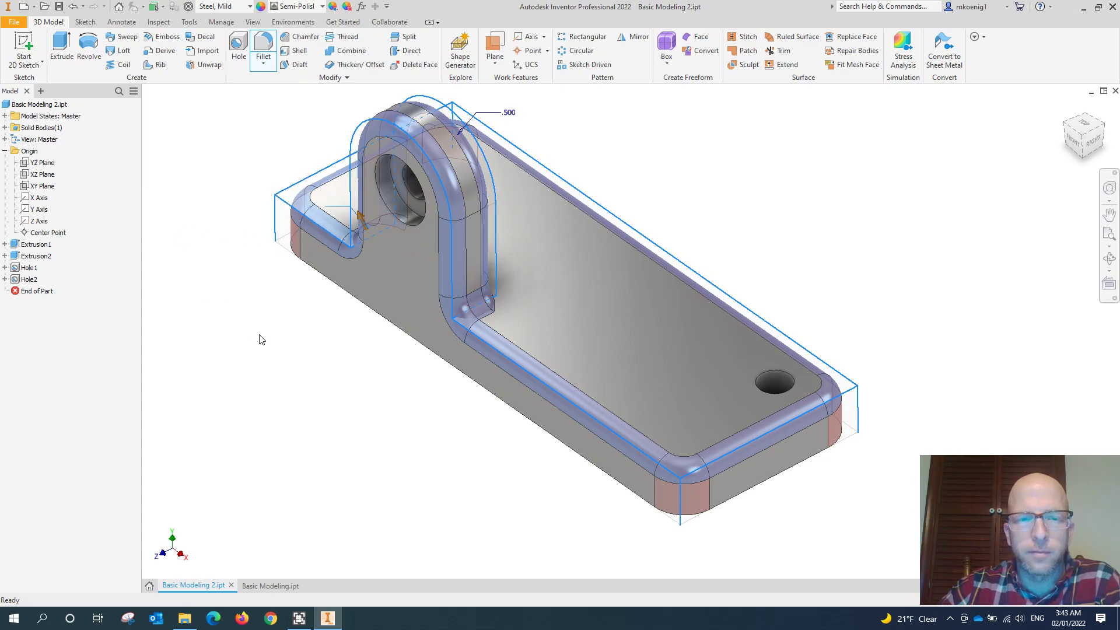
middle_click_drag(263, 365, 325, 344, "shift")
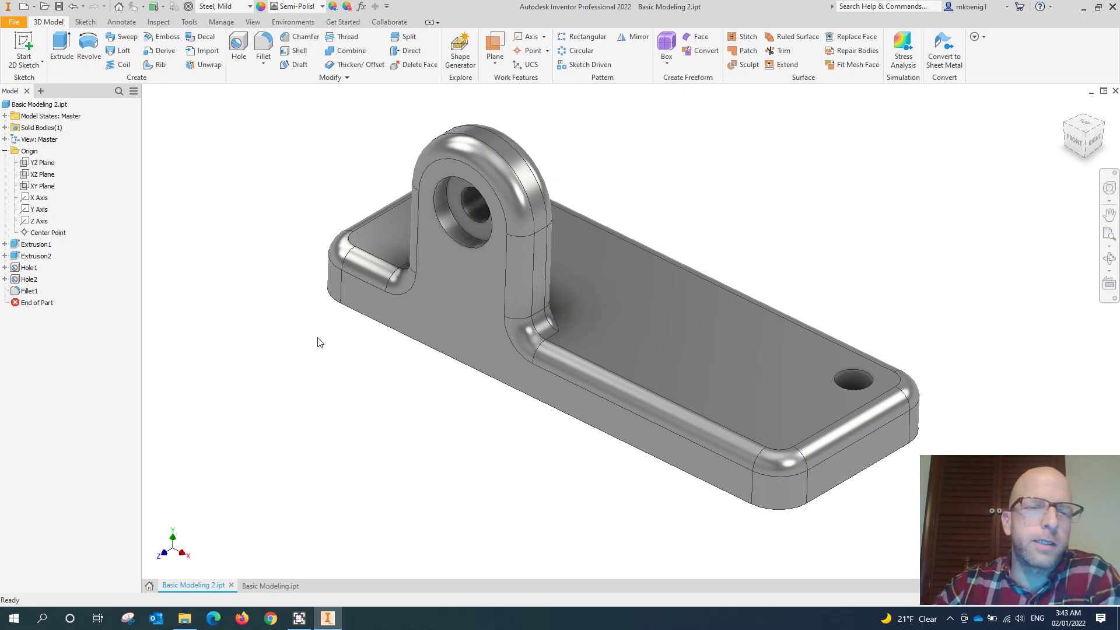
middle_click_drag(317, 339, 335, 266, "shift")
key("F6")
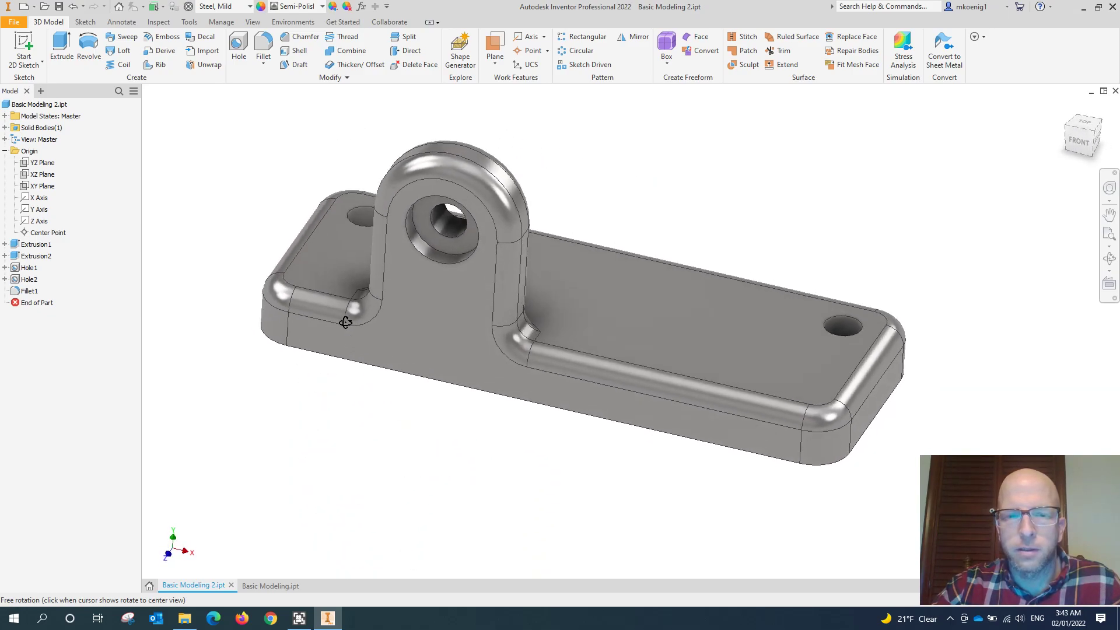
middle_click_drag(584, 262, 668, 250, "shift")
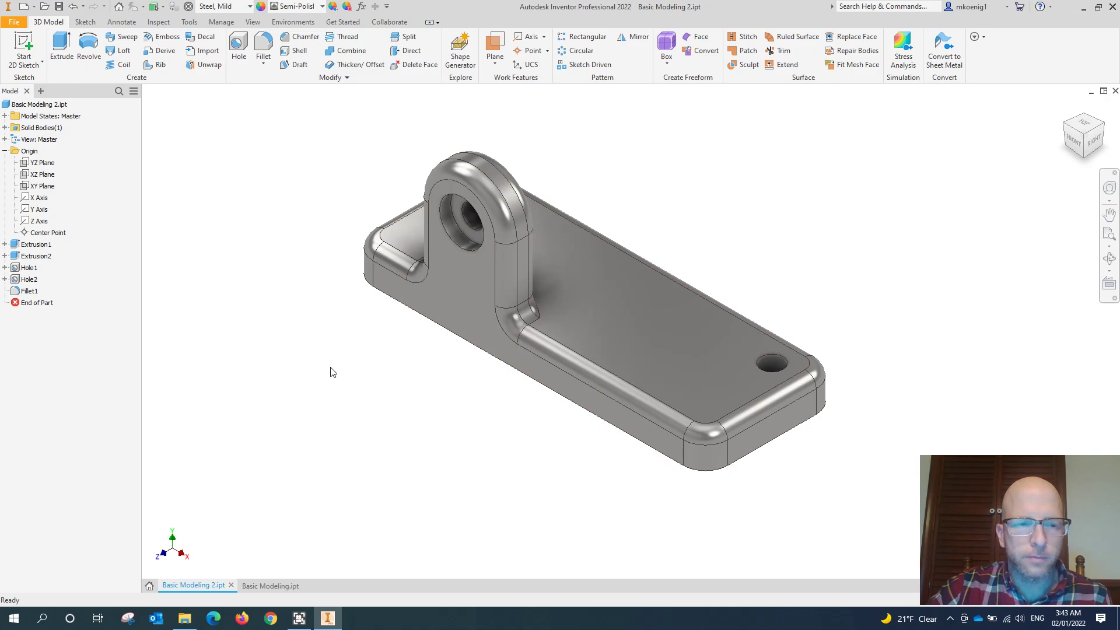
- Edit Sketch2 of Extrusion2, set the horizontal distance from the plate's end to the boss's arc center to 3 in, and finish the sketch
left_click(36, 257)
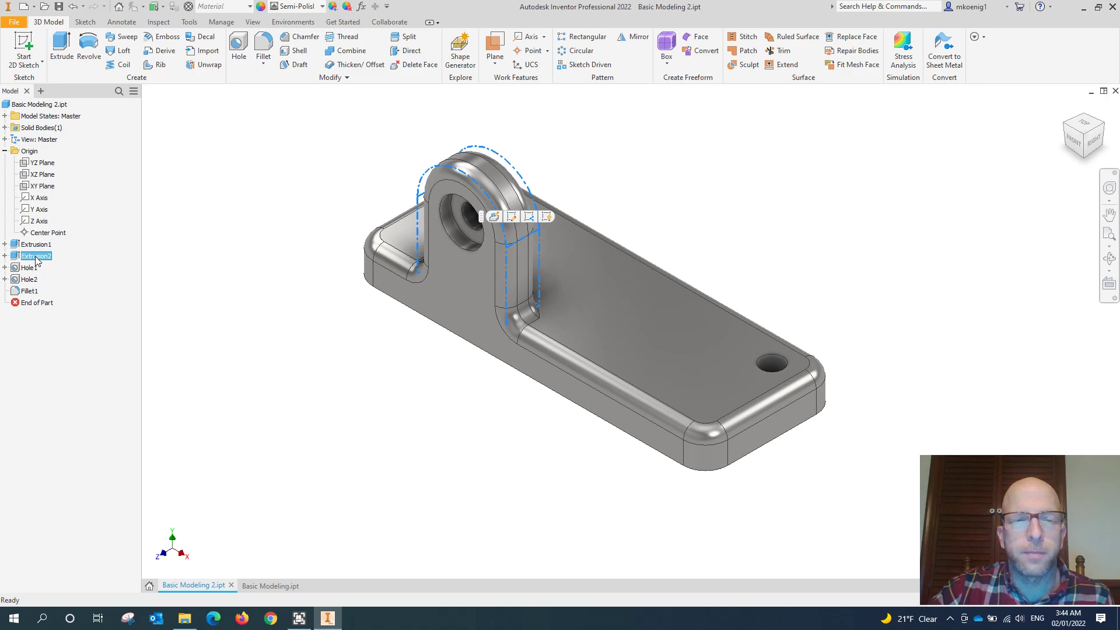
left_click(4, 256)
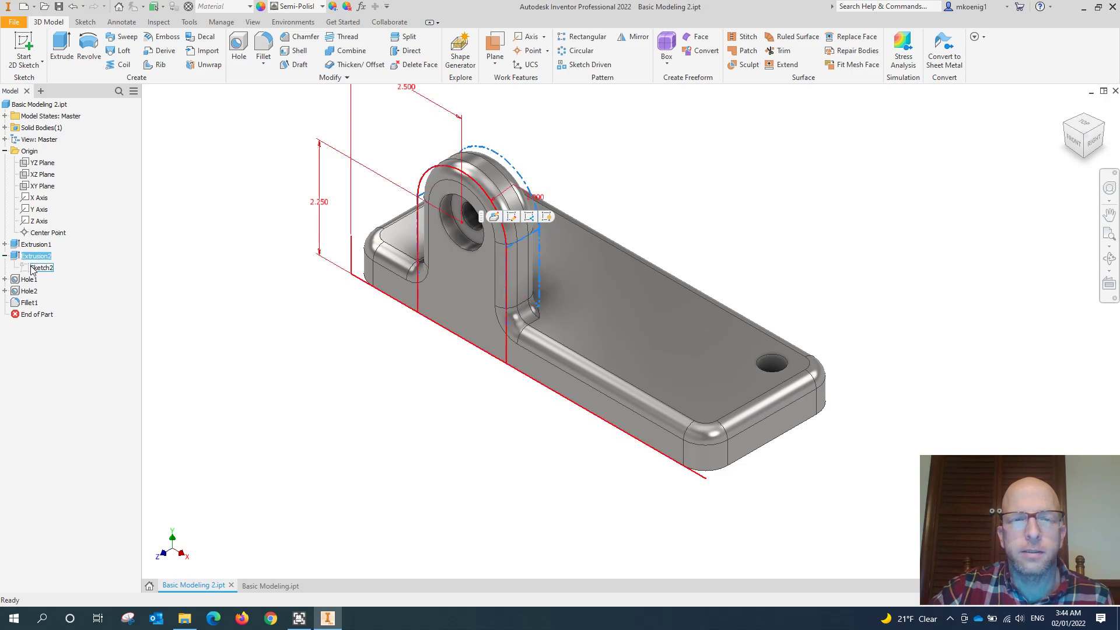
middle_click_drag(265, 265, 258, 338)
left_click(39, 271)
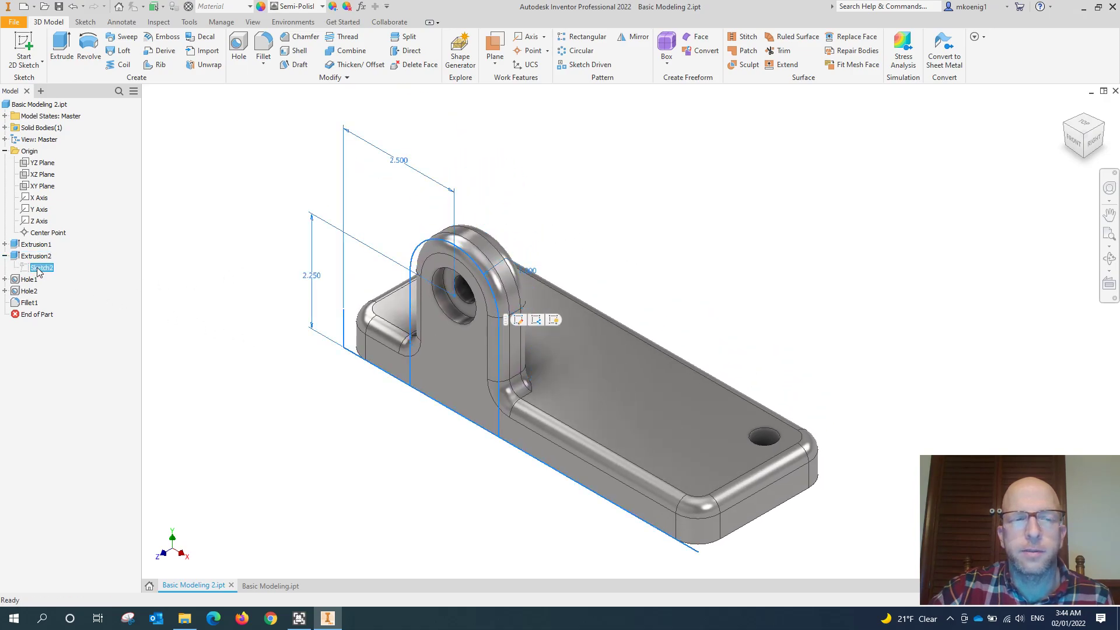
right_click(39, 271)
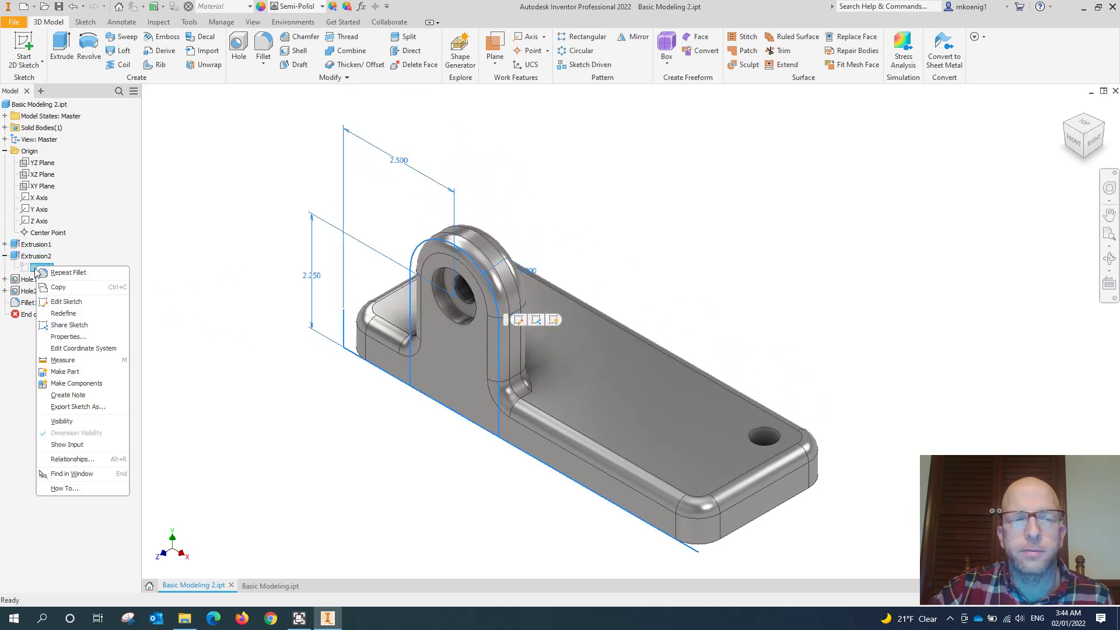
left_click(67, 302)
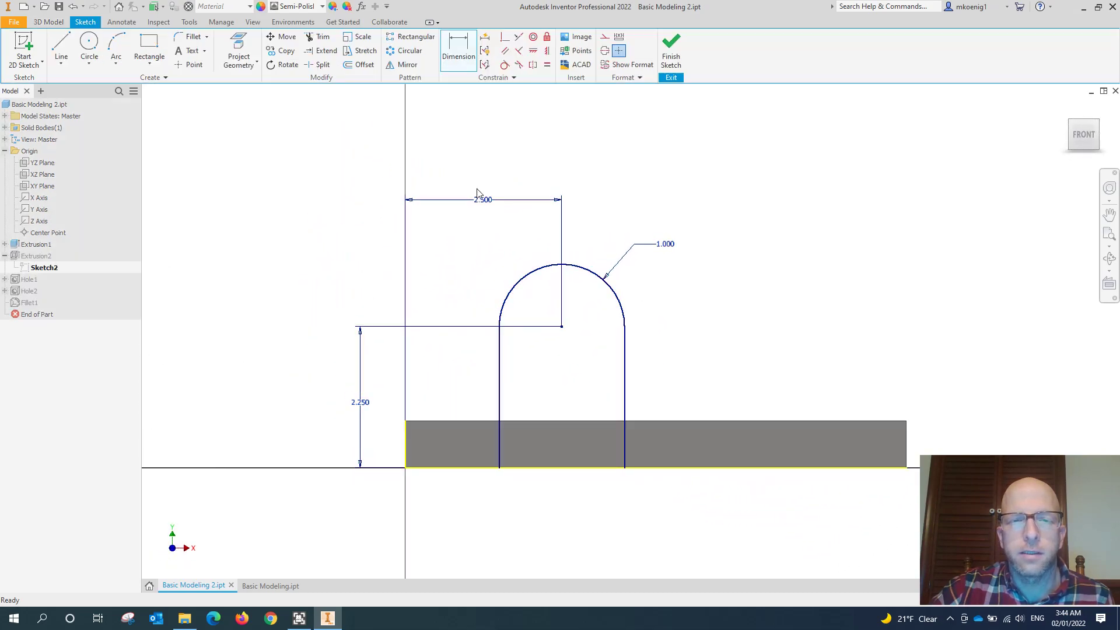
double_click(489, 202)
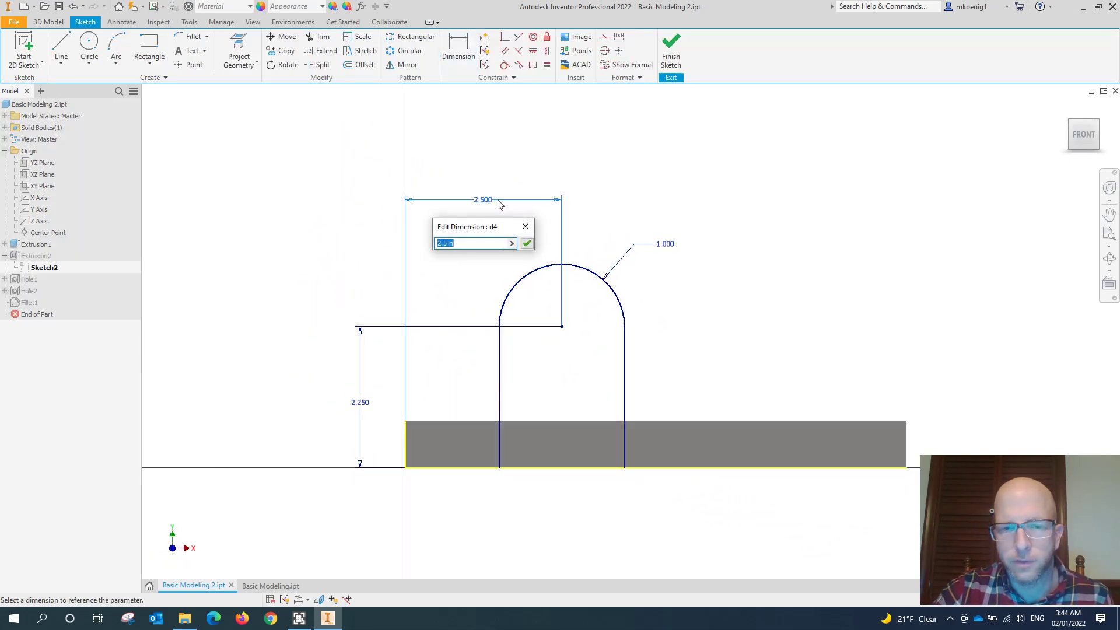
type("3")
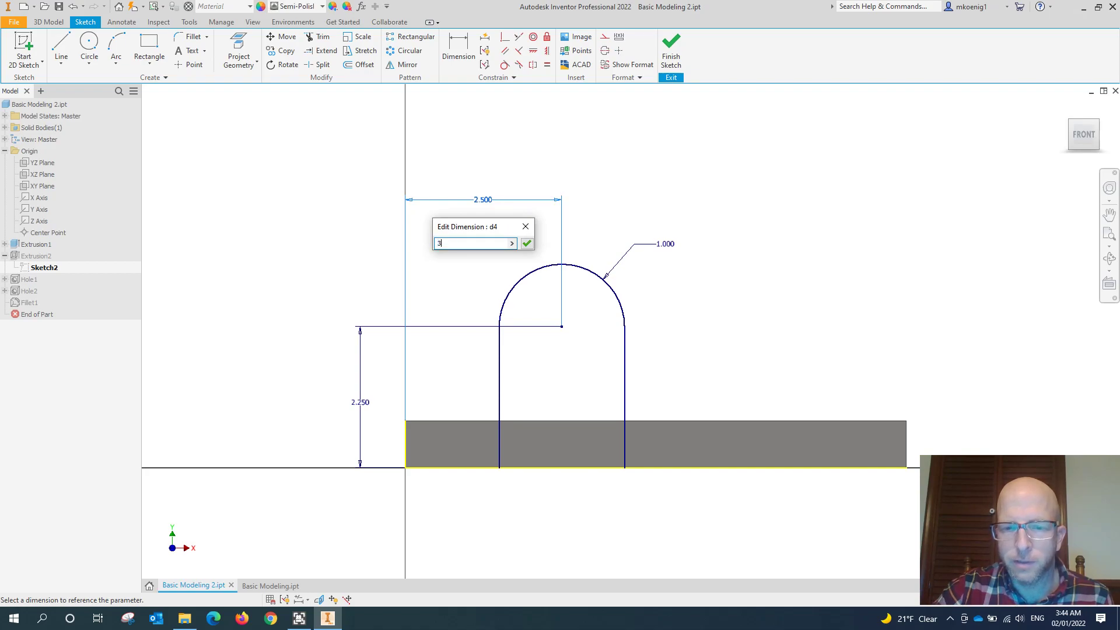
key("Return")
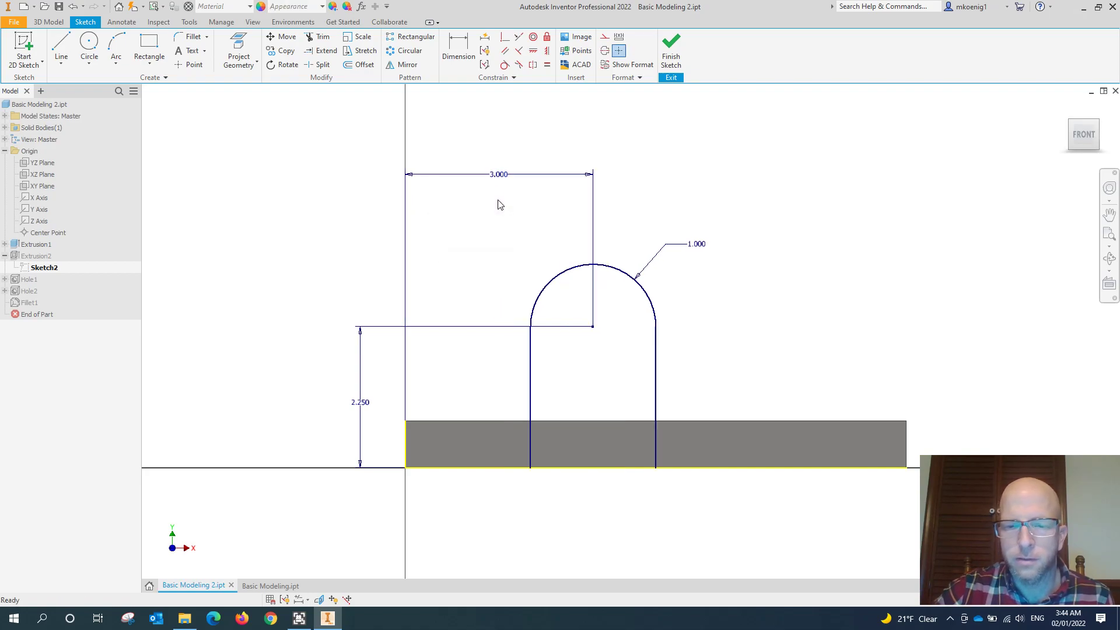
left_click(671, 45)
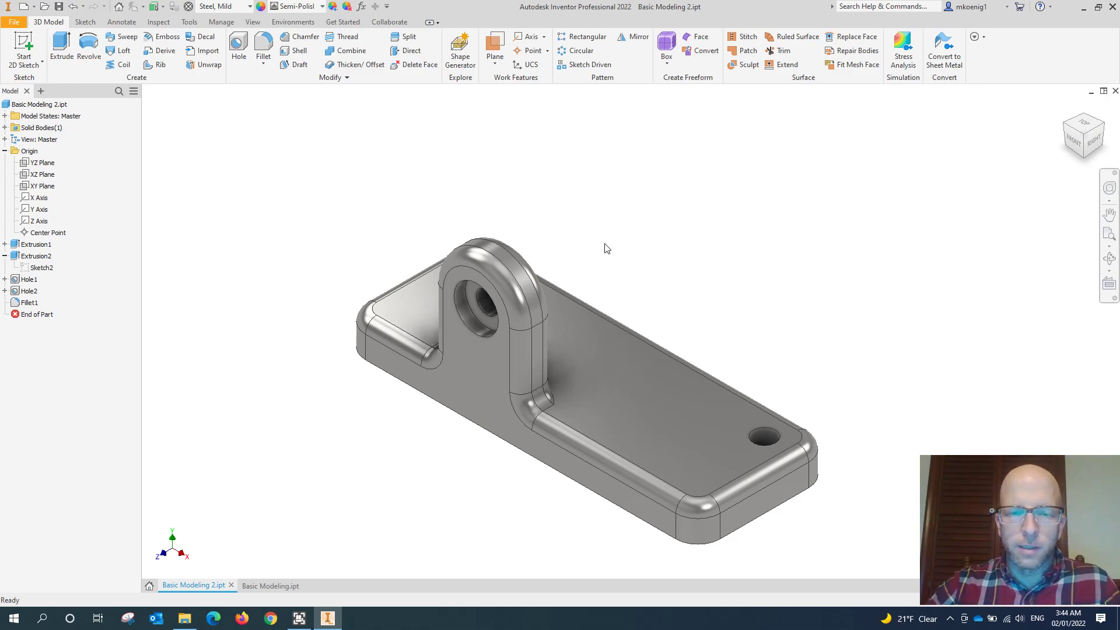
middle_click_drag(641, 259, 655, 221)
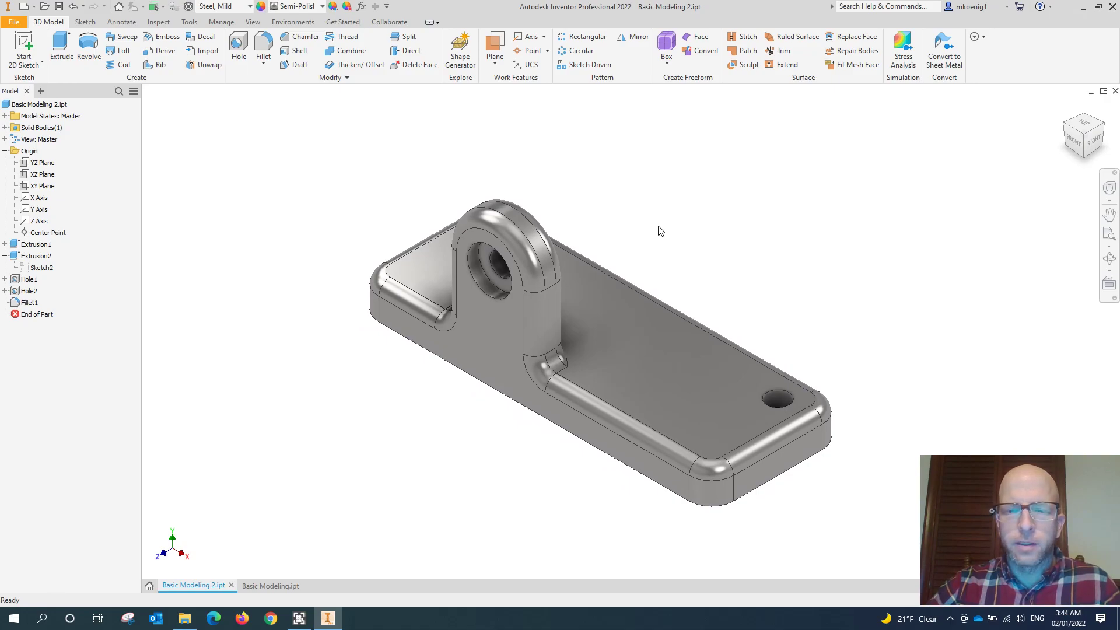